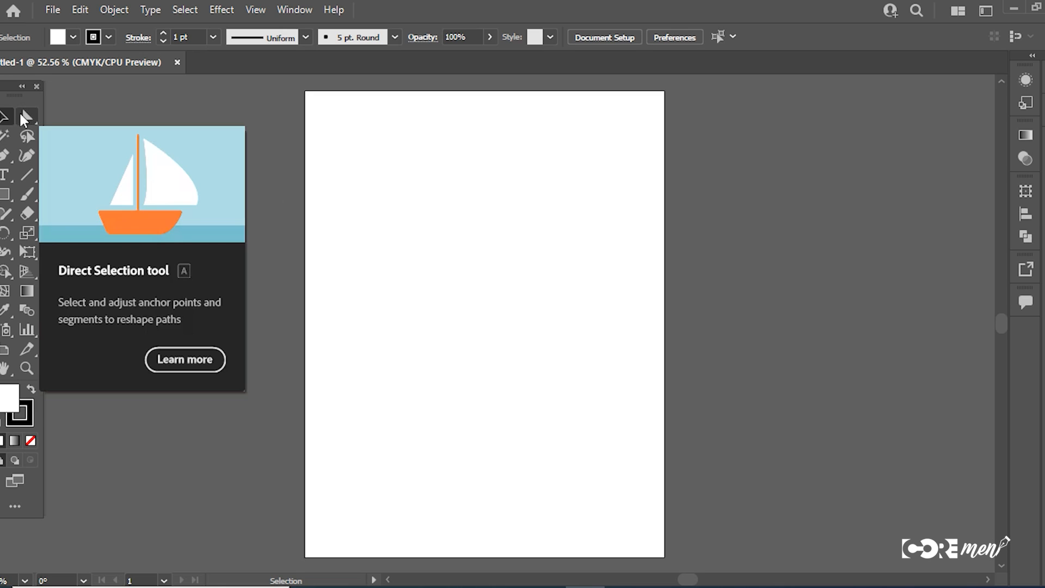
Step: Draw a square in the upper middle of the artboard, filled with bright red
left_click(5, 194)
left_click_drag(474, 229, 544, 318)
left_click(5, 116)
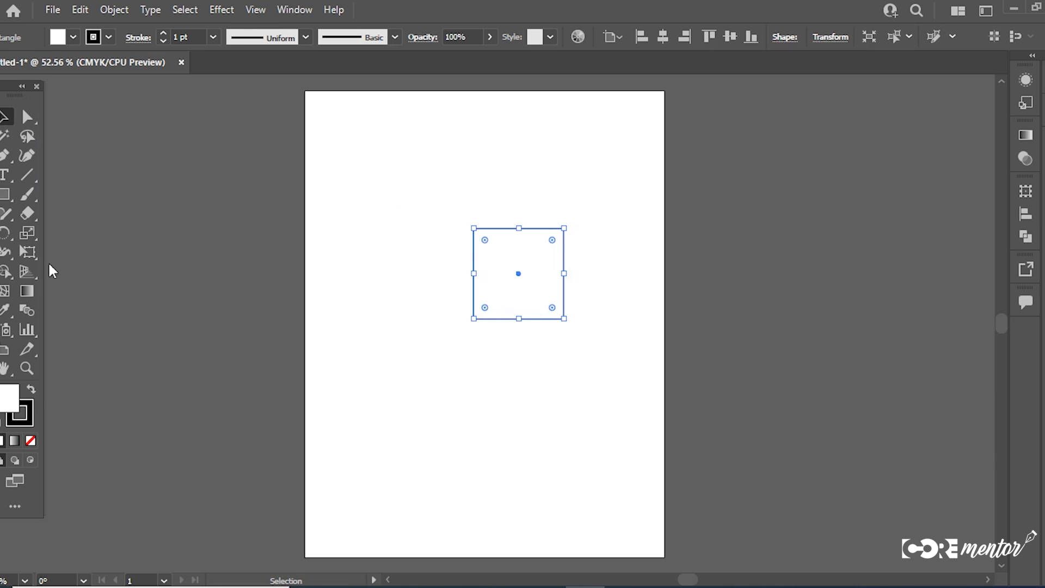
double_click(10, 396)
left_click(602, 268)
left_click(630, 269)
left_click(831, 278)
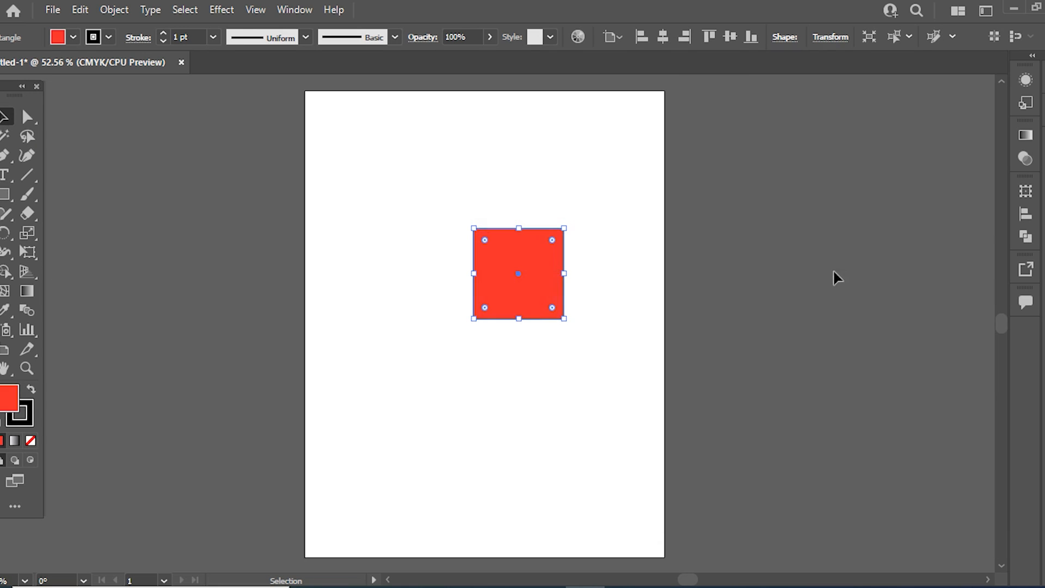
left_click_drag(519, 283, 520, 237)
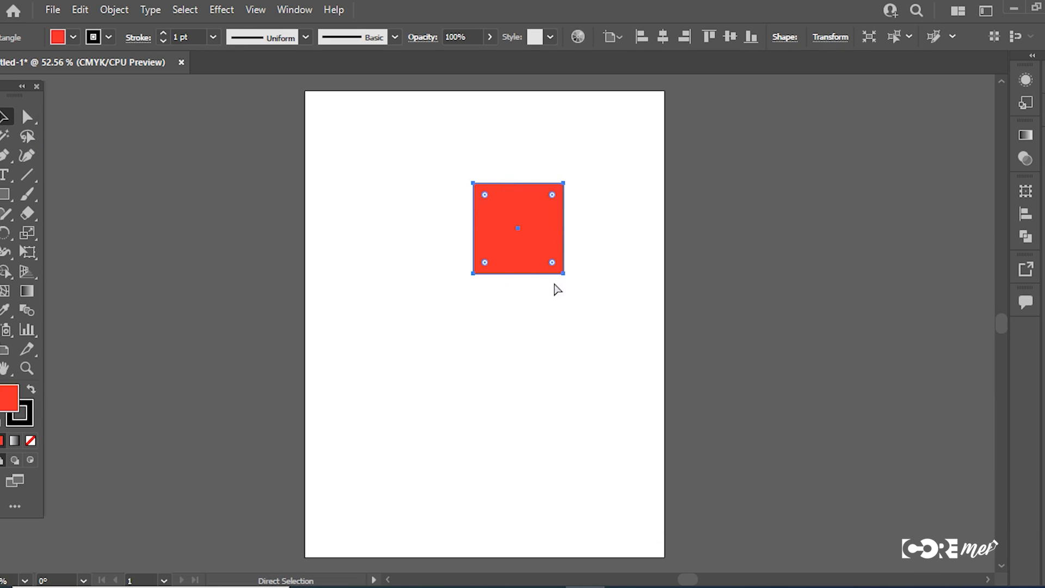
Step: Add a smaller concentric copy of the square inside the red one and fill it with yellow
left_click_drag(566, 280, 553, 267)
double_click(4, 397)
left_click(681, 440)
left_click_drag(653, 284, 671, 270)
left_click(832, 278)
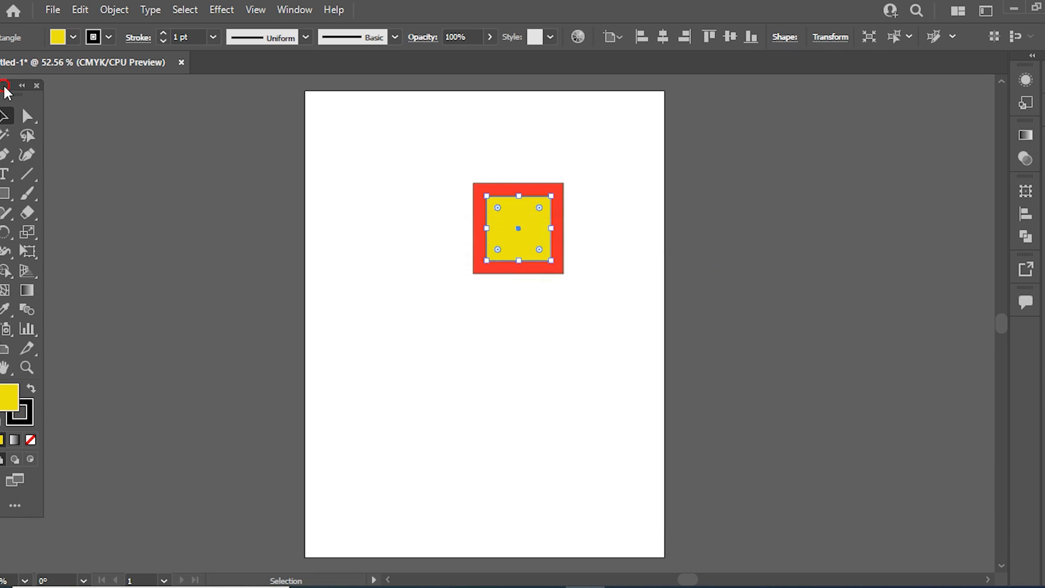
Step: Draw a dark red circle centred inside the yellow square
left_click_drag(5, 87, 15, 87)
scroll(485, 189, "up", 1)
left_click_drag(484, 189, 455, 200)
left_click(15, 197)
left_click(87, 232)
left_click_drag(500, 245, 524, 269)
double_click(18, 390)
left_click(682, 272)
left_click(646, 354)
left_click(831, 278)
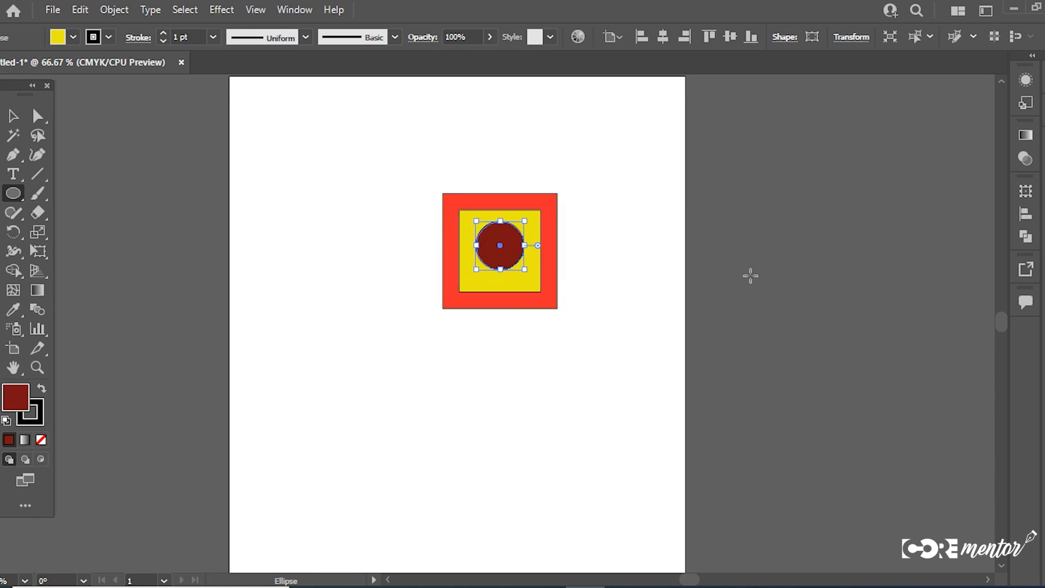
left_click(14, 119)
left_click(430, 262)
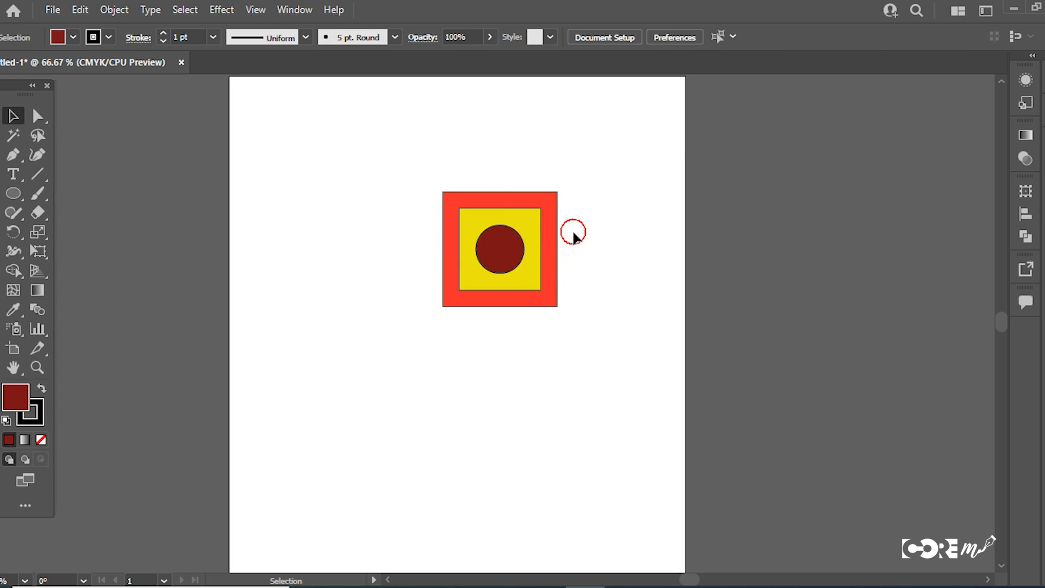
Step: Add an anchor point midway on the red square's left edge and pull it outward into a point
left_click(11, 155)
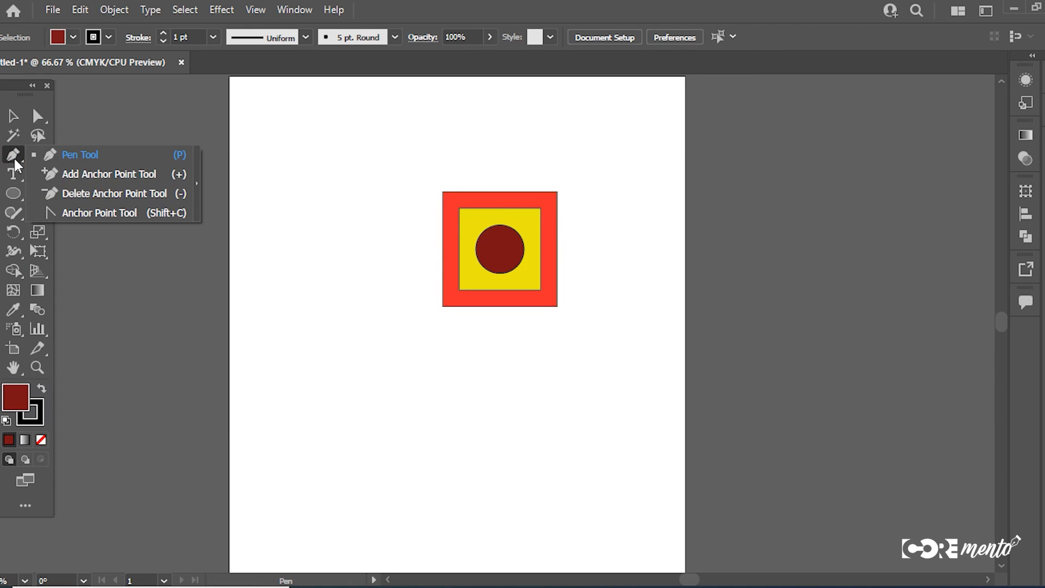
left_click(80, 172)
left_click(442, 249)
key("a")
left_click_drag(442, 249, 377, 249)
left_click(267, 220)
Step: Place a smaller copy of the circle between the yellow square and the pointed tip, filled with yellow
left_click(13, 116)
left_click_drag(499, 249, 448, 278)
key("ctrl+shift+a")
left_click(438, 255)
left_click(19, 305)
left_click(406, 253)
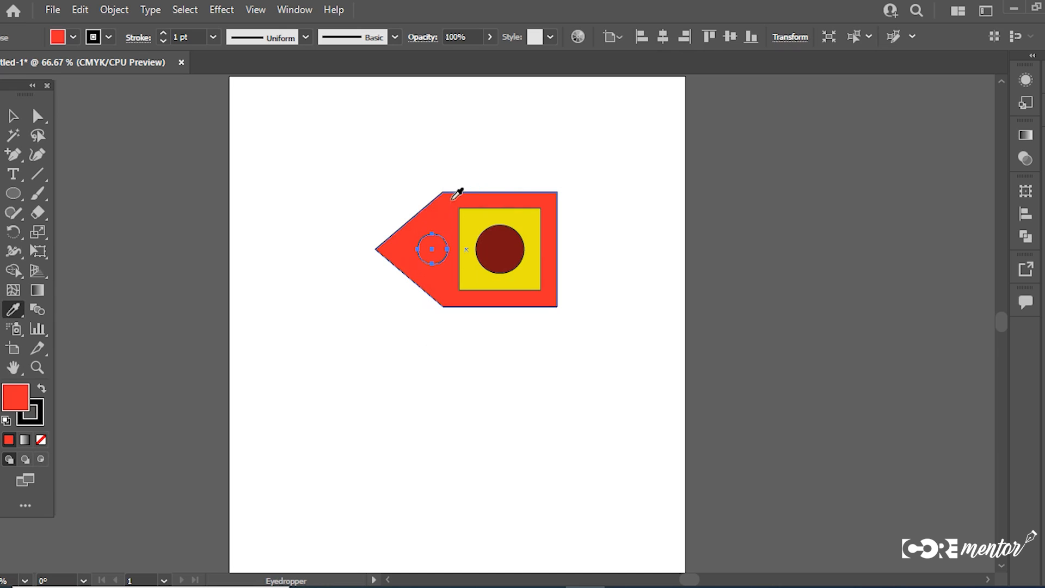
double_click(14, 390)
left_click(654, 272)
left_click(855, 277)
left_click(13, 115)
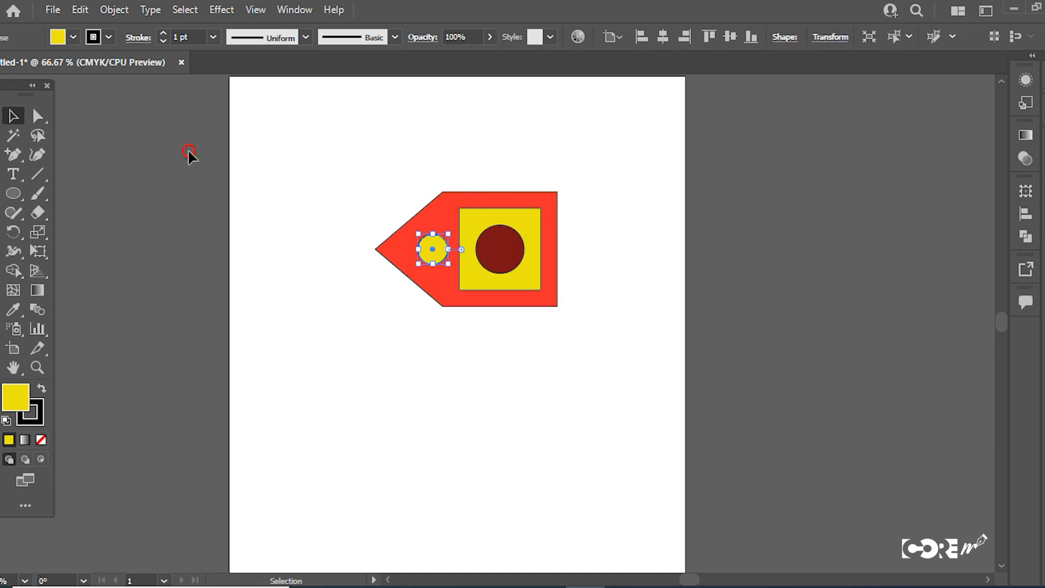
Step: Place a still smaller copy of the yellow circle near the pointed tip and fill it with white, FFFFFF
left_click(188, 150)
left_click_drag(285, 185, 495, 355)
left_click(484, 349)
left_click_drag(435, 253, 413, 261)
left_click(387, 328)
left_click(404, 253)
double_click(14, 394)
type("ffffff")
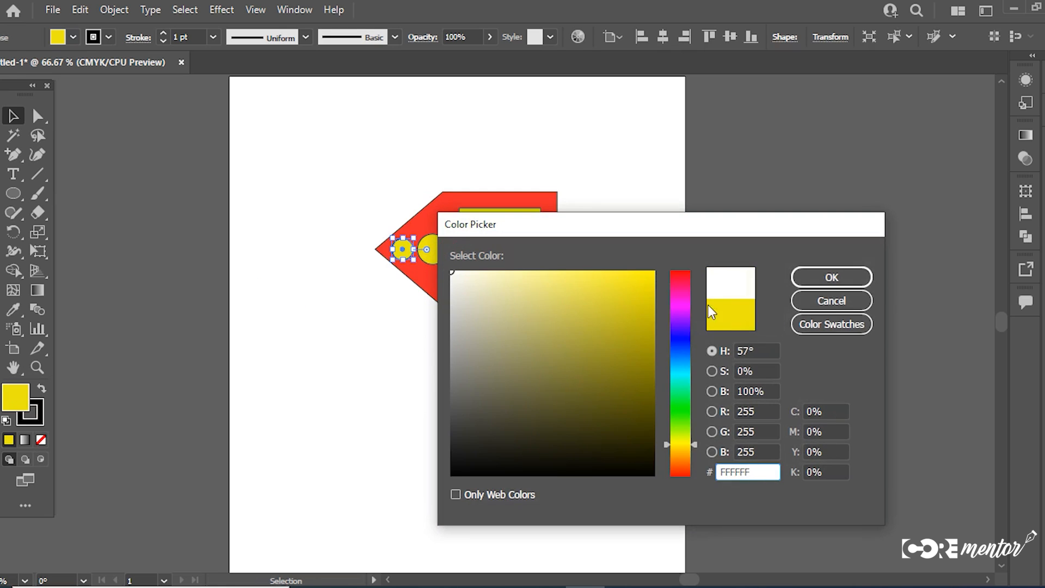
key("Return")
Step: Group all the shapes without outlines and scale the group down near the artboard's upper-left corner
left_click_drag(373, 211, 531, 372)
key("ctrl+g")
left_click_drag(555, 305, 364, 174)
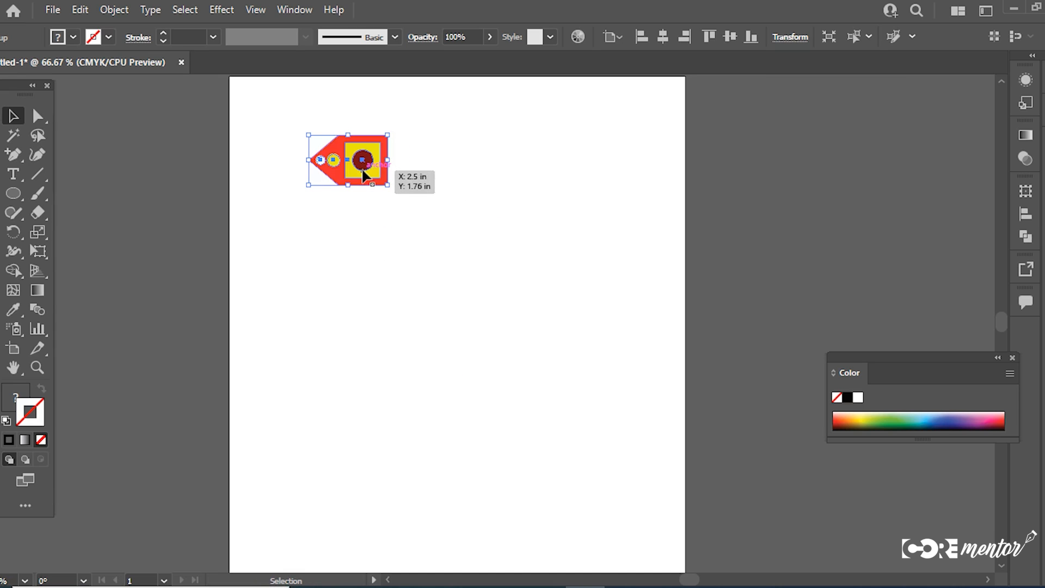
left_click(381, 234)
left_click_drag(367, 167, 345, 167)
left_click_drag(907, 360, 920, 232)
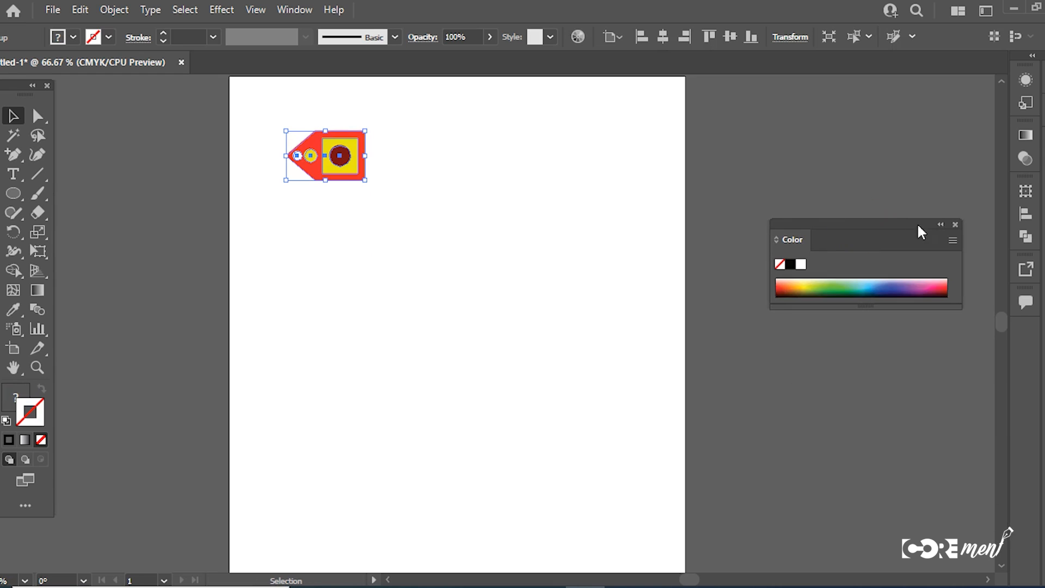
left_click(954, 223)
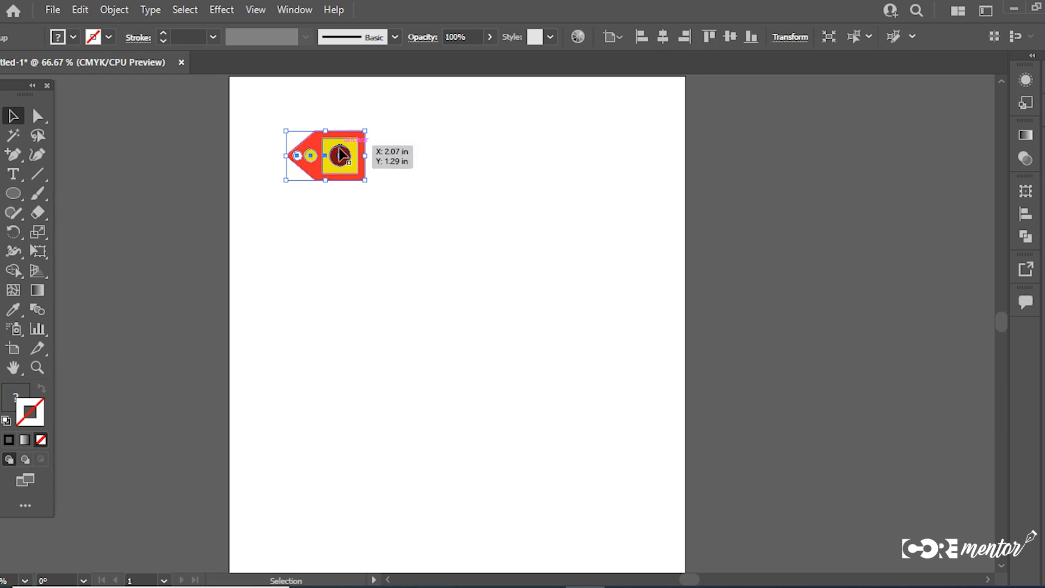
left_click(114, 10)
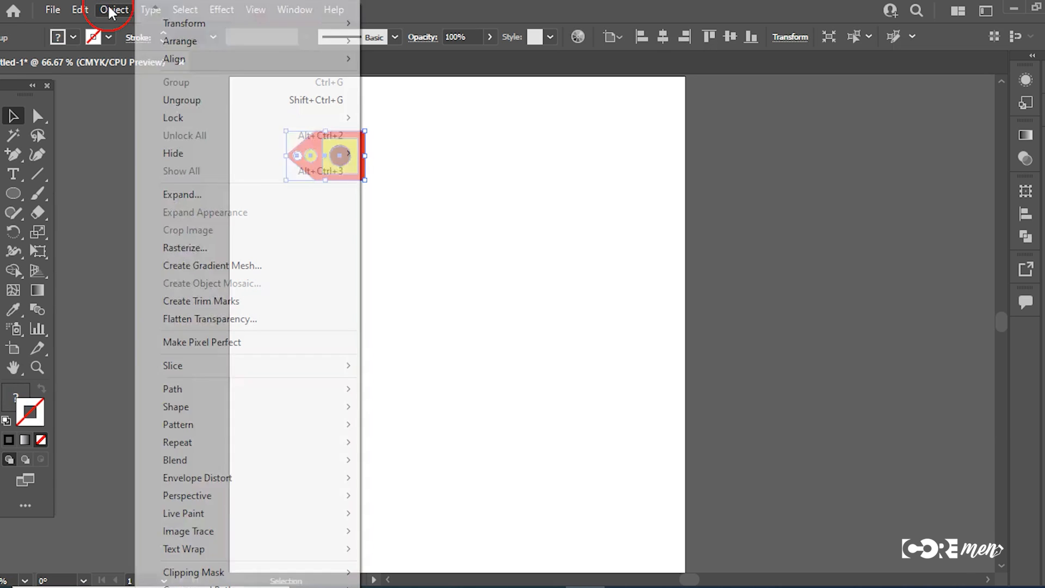
mouse_move(184, 27)
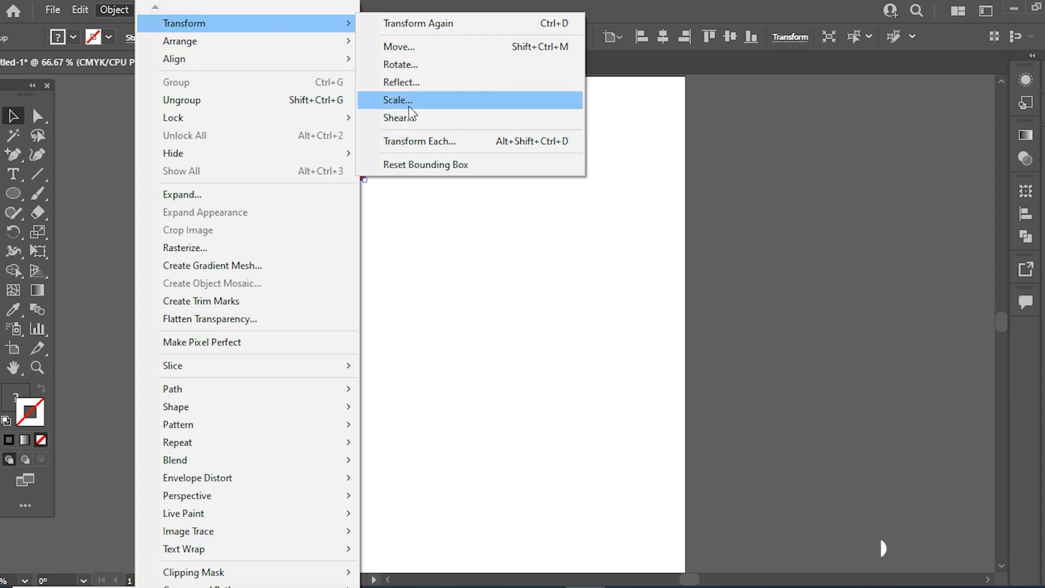
left_click(478, 224)
left_click(352, 176)
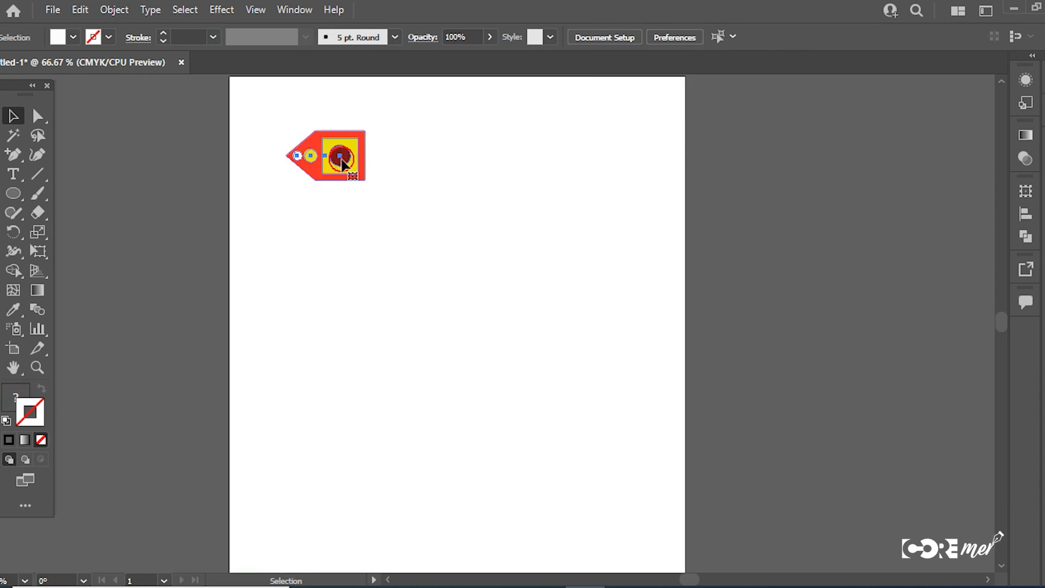
Step: Preview a Move transform of the group with 4 in horizontal and 0 in vertical, comparing it with the original position
right_click(410, 168)
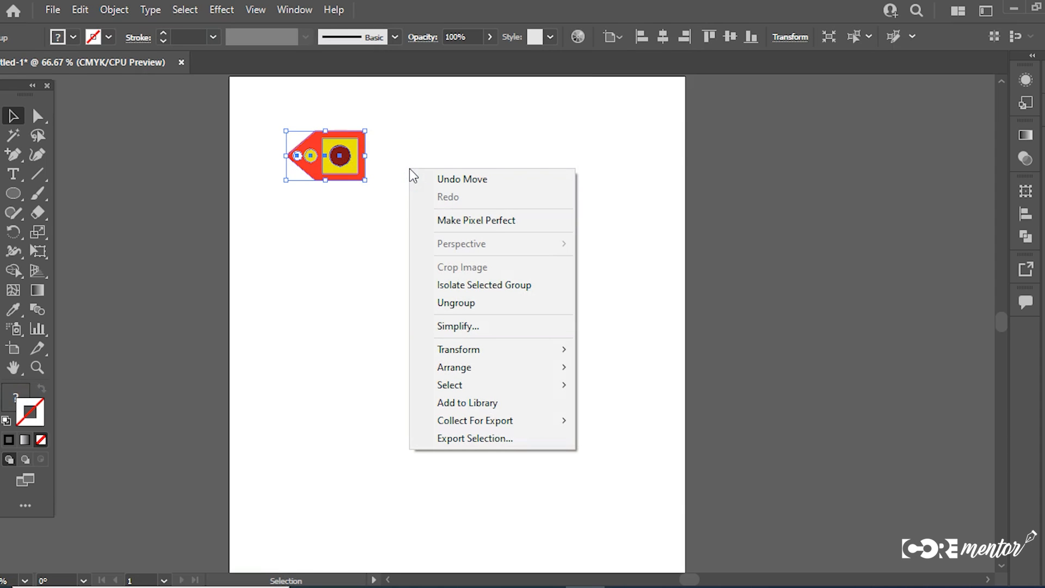
mouse_move(463, 354)
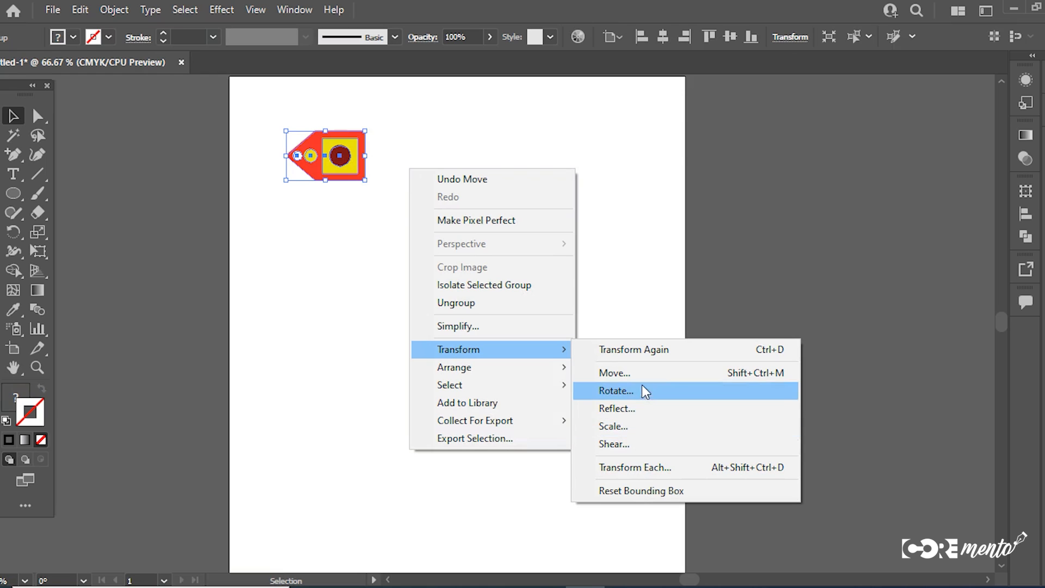
left_click(625, 376)
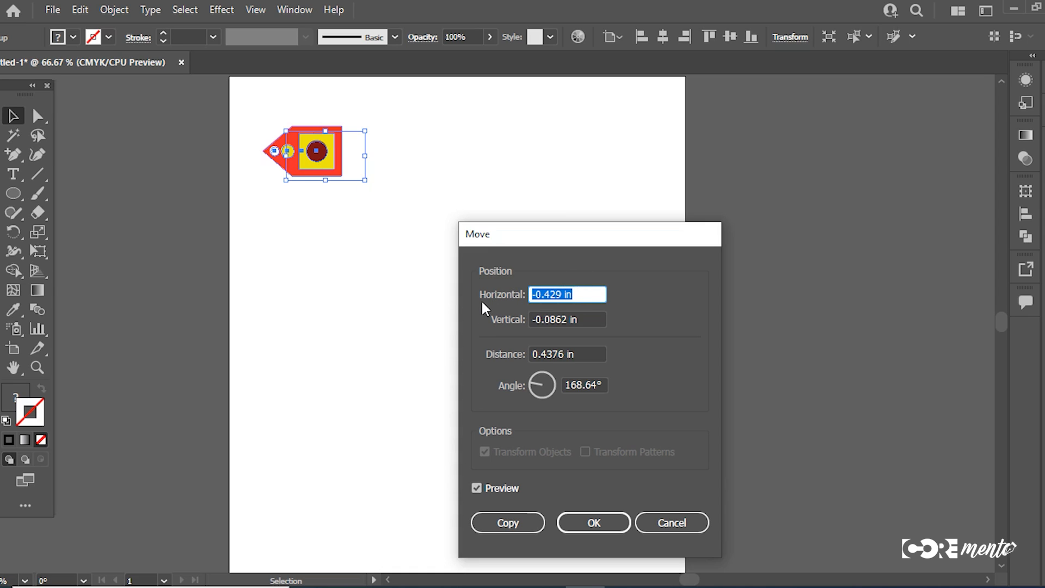
type("4")
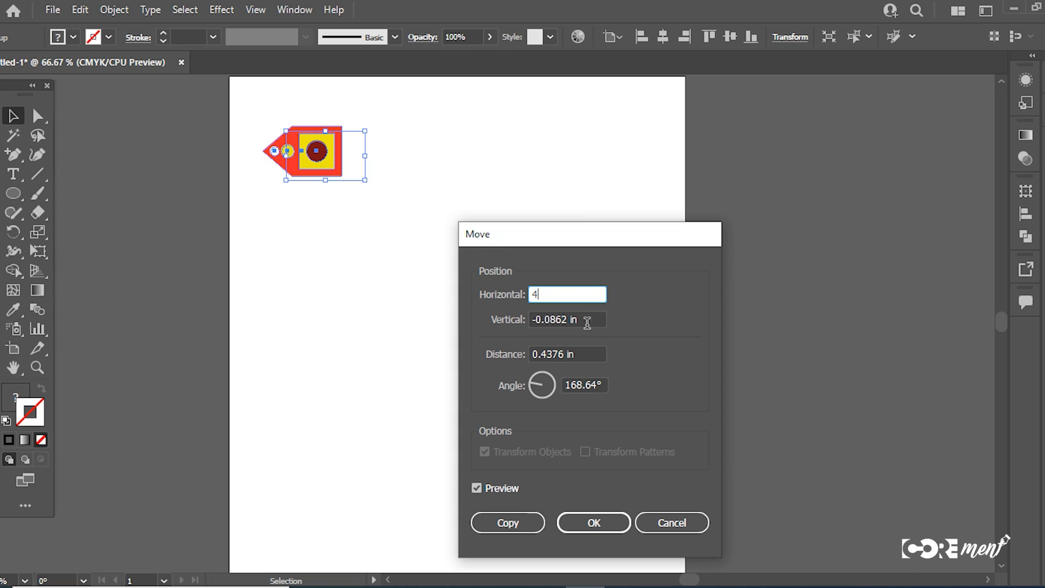
key("Tab")
type("0")
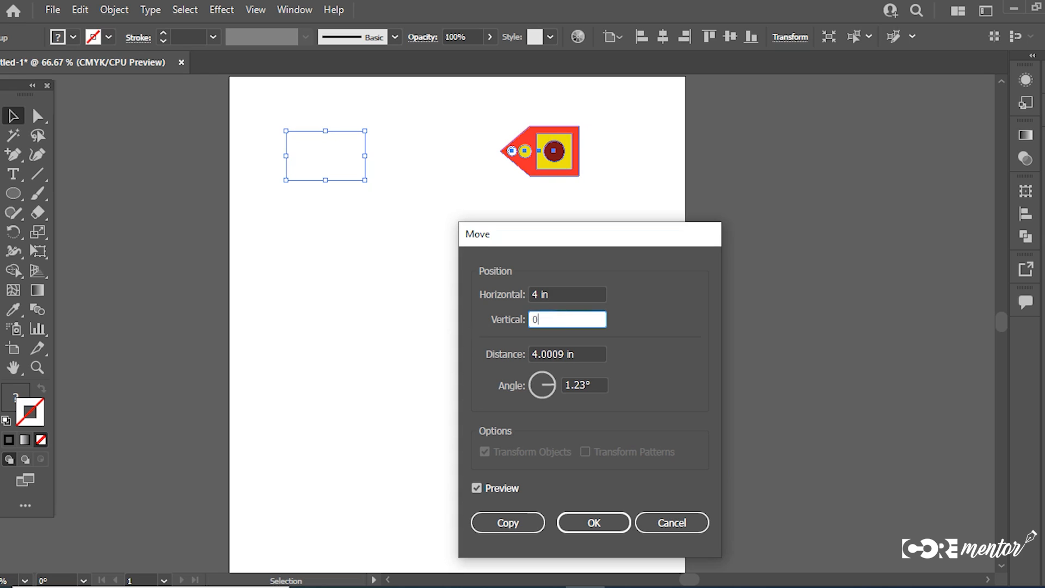
left_click(477, 488)
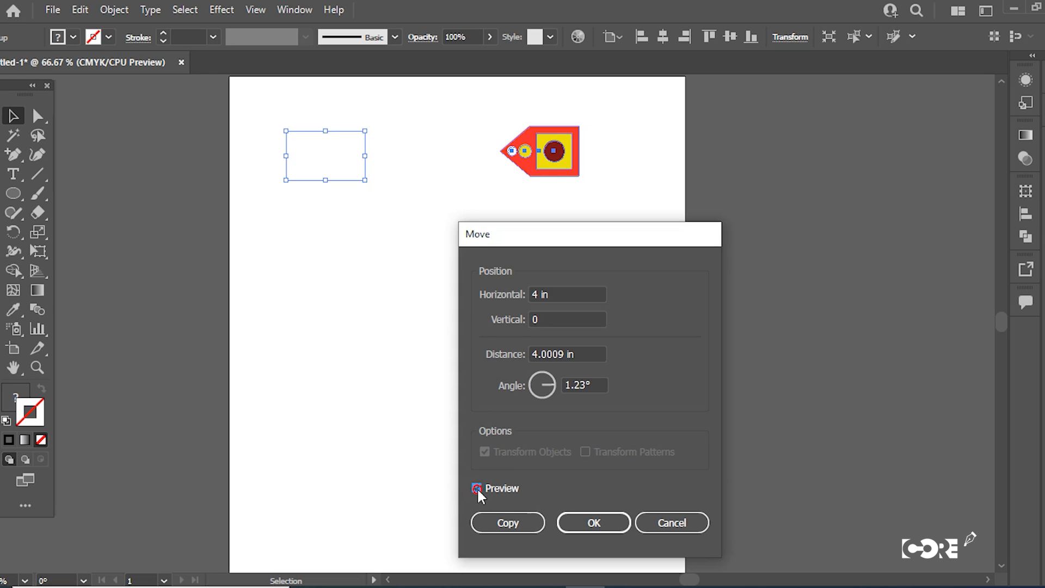
left_click(477, 487)
left_click(477, 487)
left_click(477, 488)
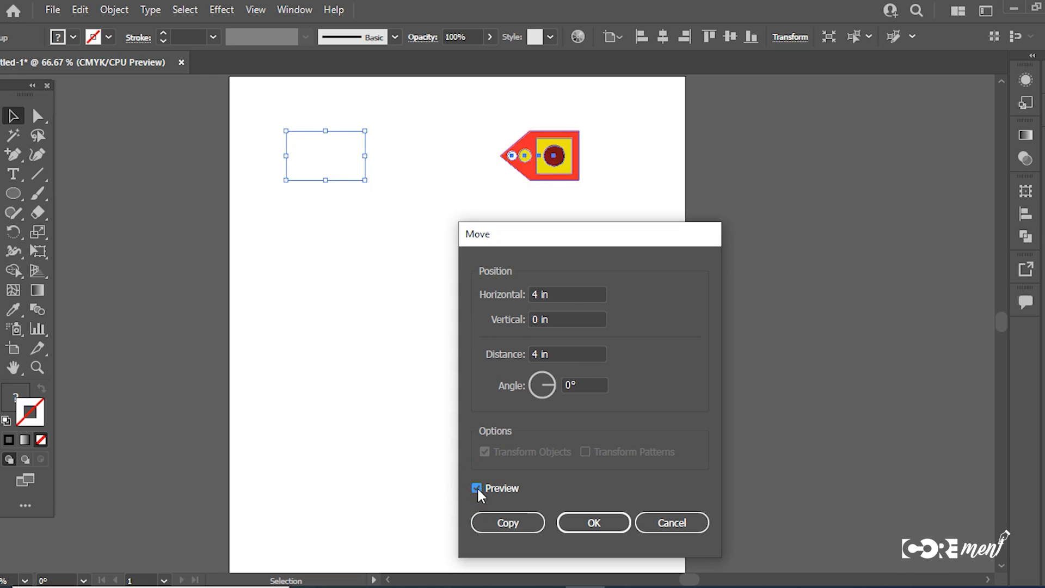
left_click(476, 488)
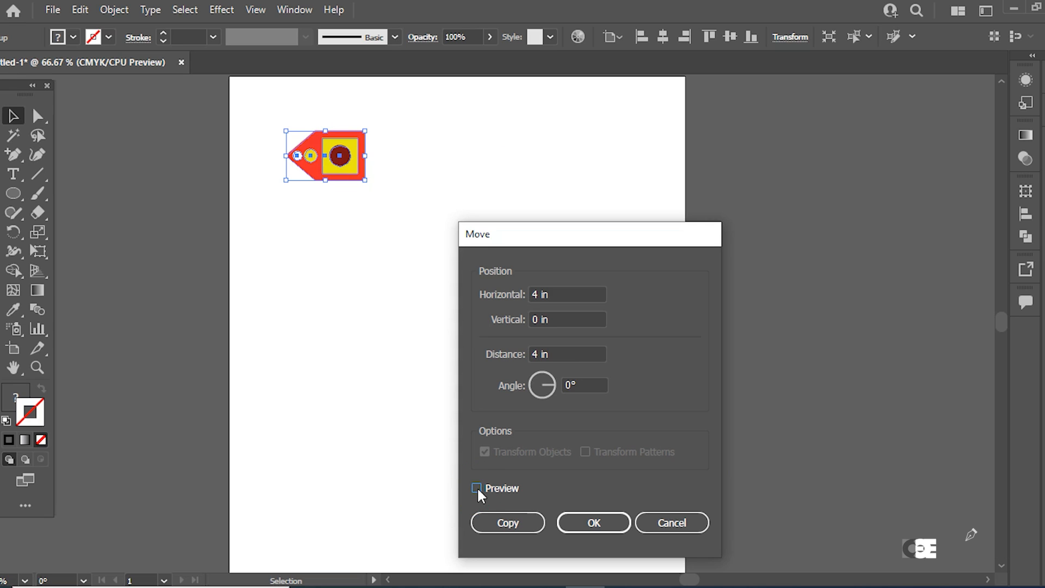
left_click(477, 488)
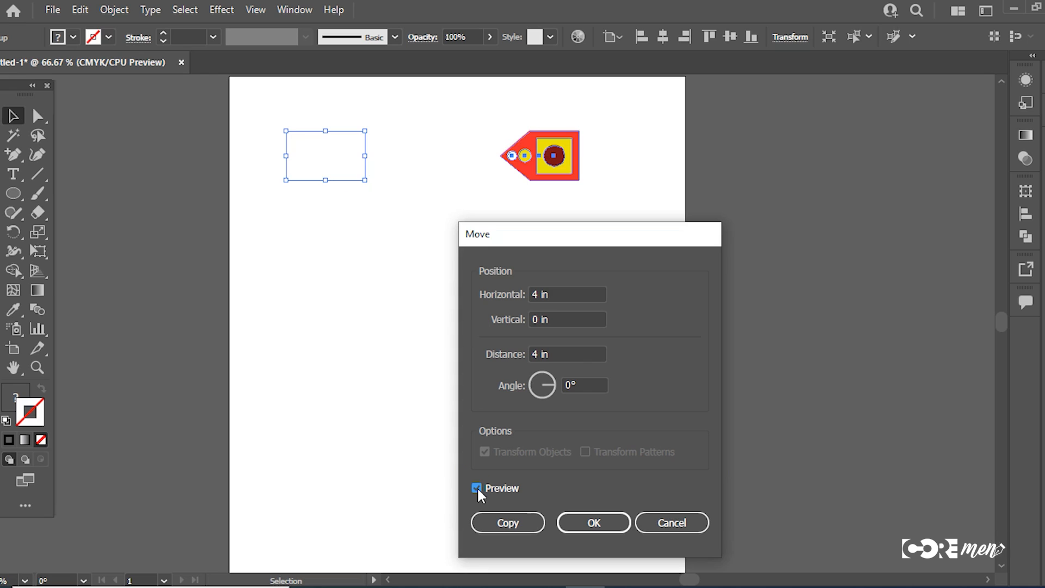
Step: Try moving the group 2 in horizontally and 0 in vertically, and undo the move
double_click(564, 294)
type("2")
left_click(476, 489)
left_click(476, 489)
left_click(476, 488)
left_click(477, 489)
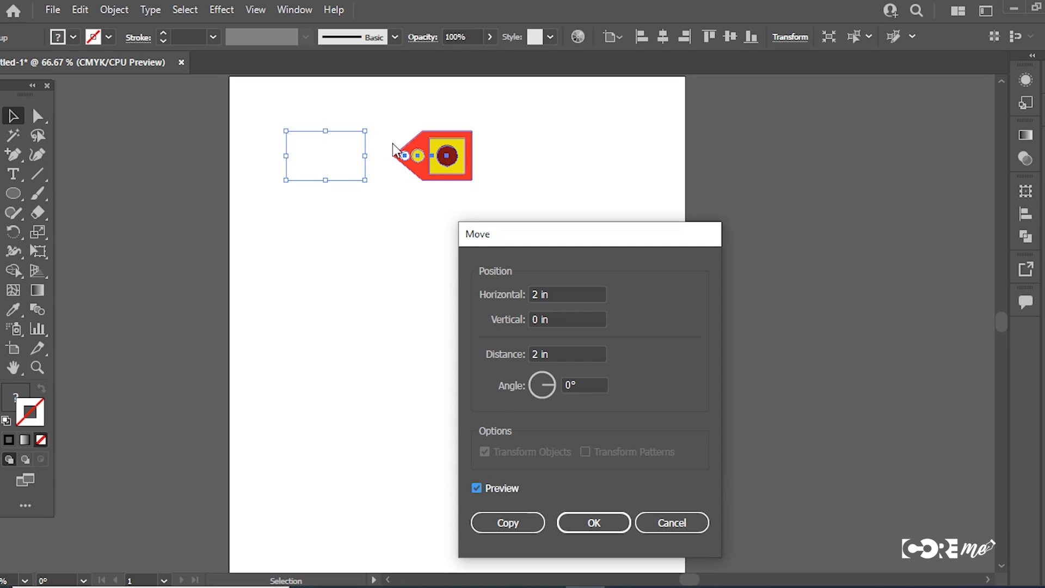
left_click(585, 522)
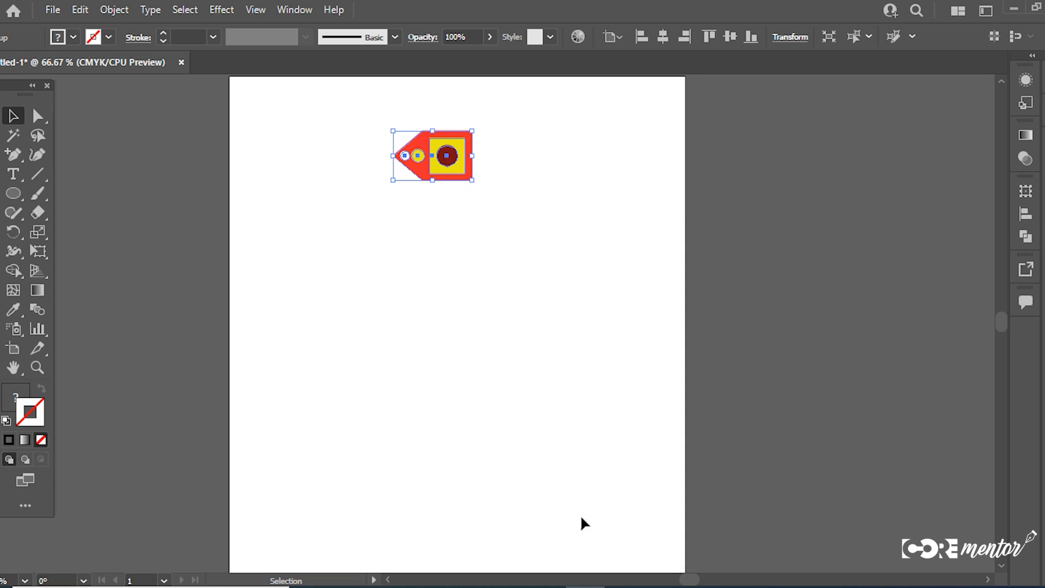
key("ctrl+z")
Step: Create a copy of the group with the Move transform at 2 in horizontal and 0 in vertical
right_click(455, 257)
mouse_move(501, 439)
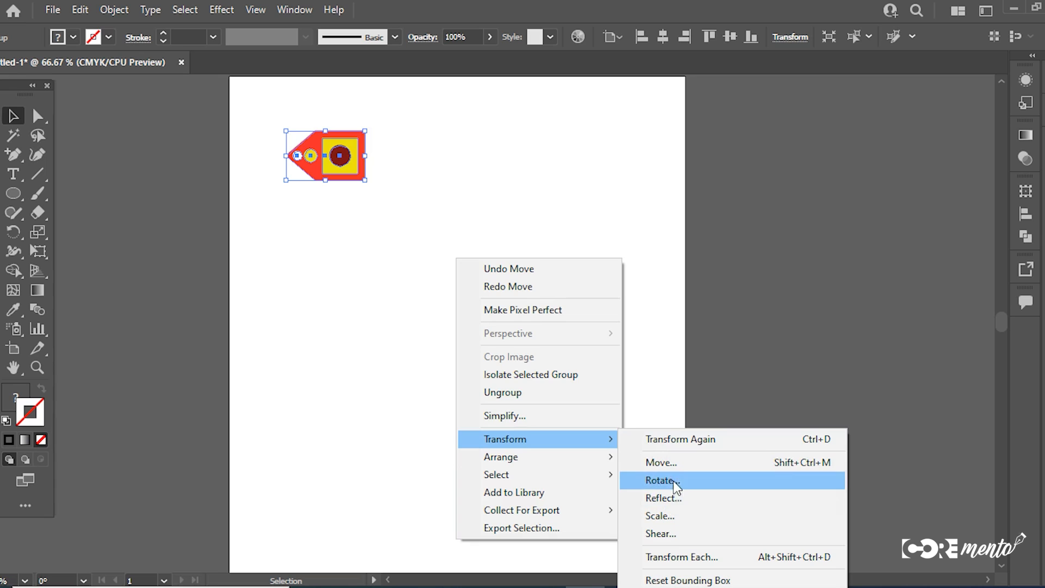
left_click(669, 463)
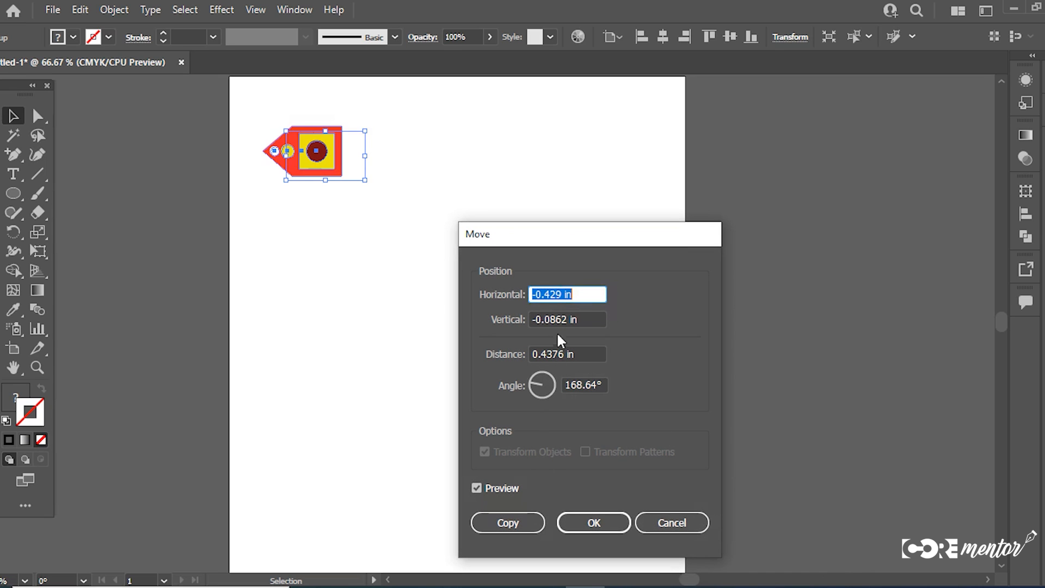
type("2")
key("Tab")
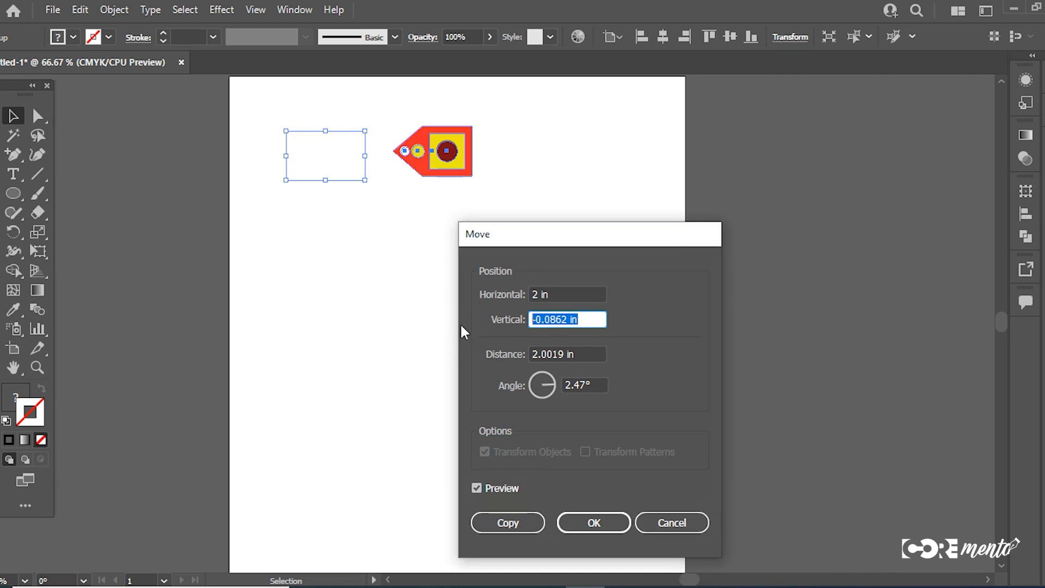
type("0")
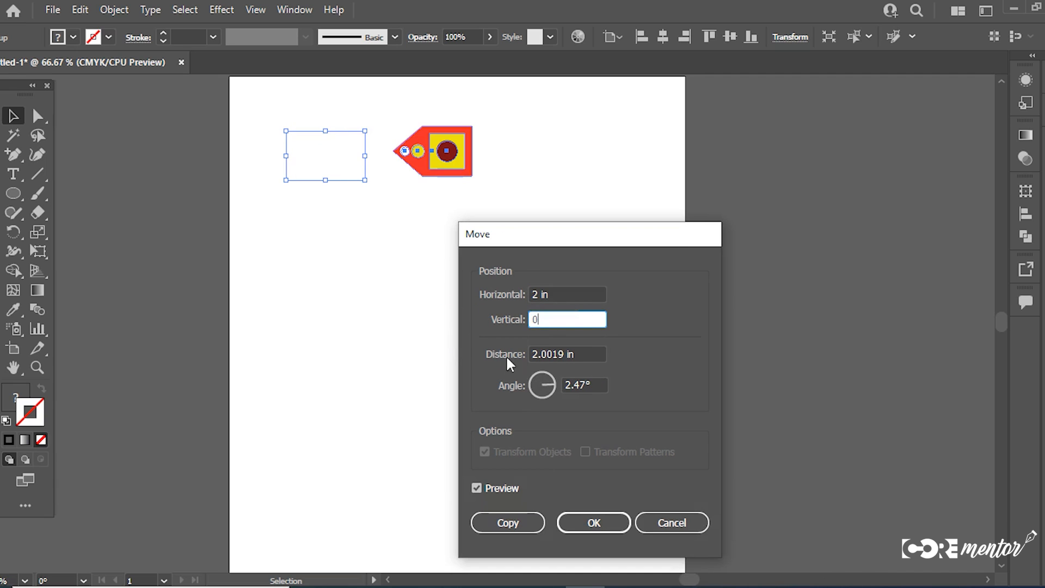
left_click(473, 487)
left_click(473, 488)
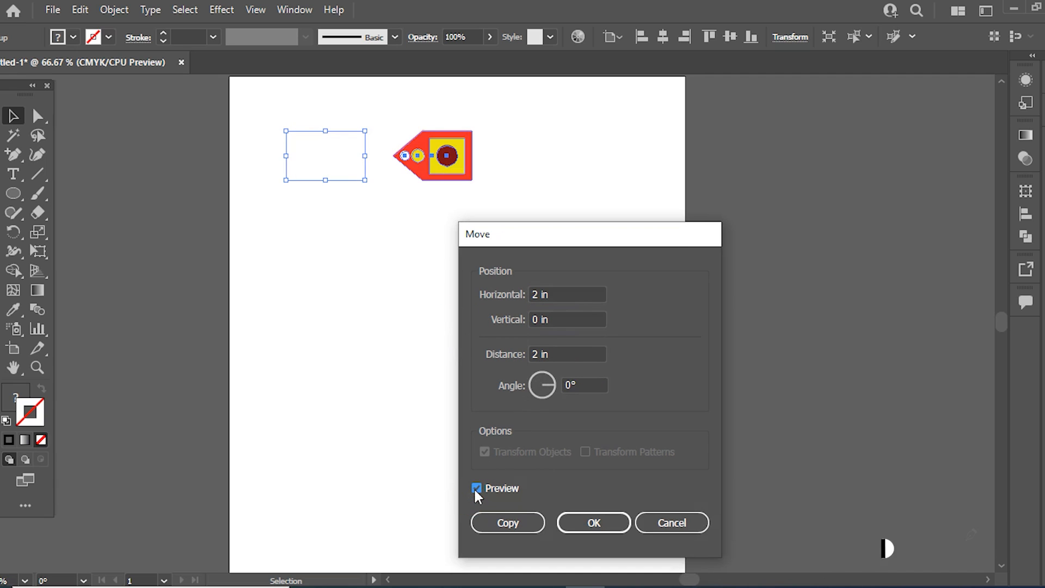
left_click(510, 522)
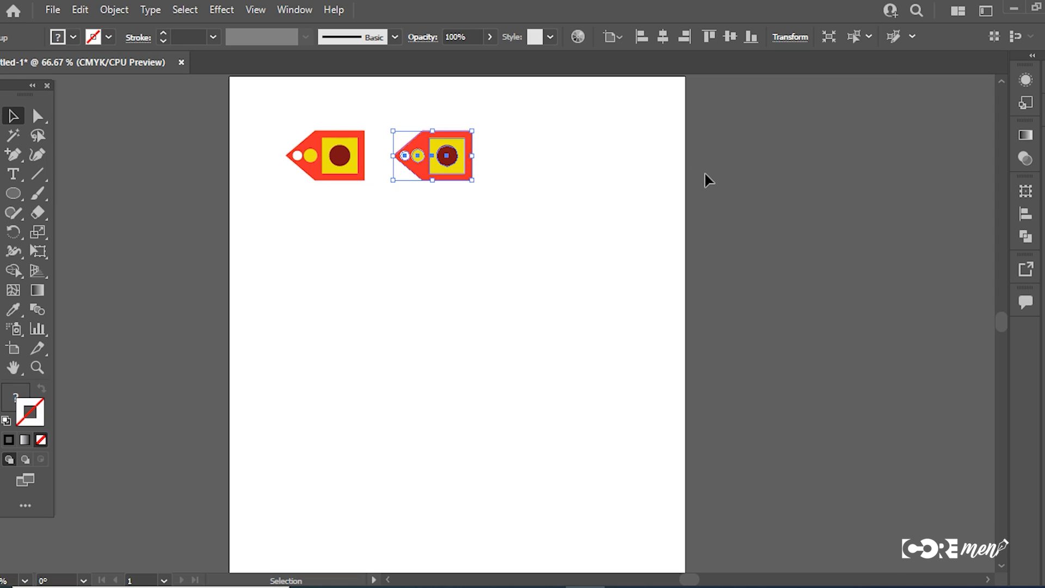
Step: Repeat the copy transform twice to extend the row to four evenly spaced groups
key("a")
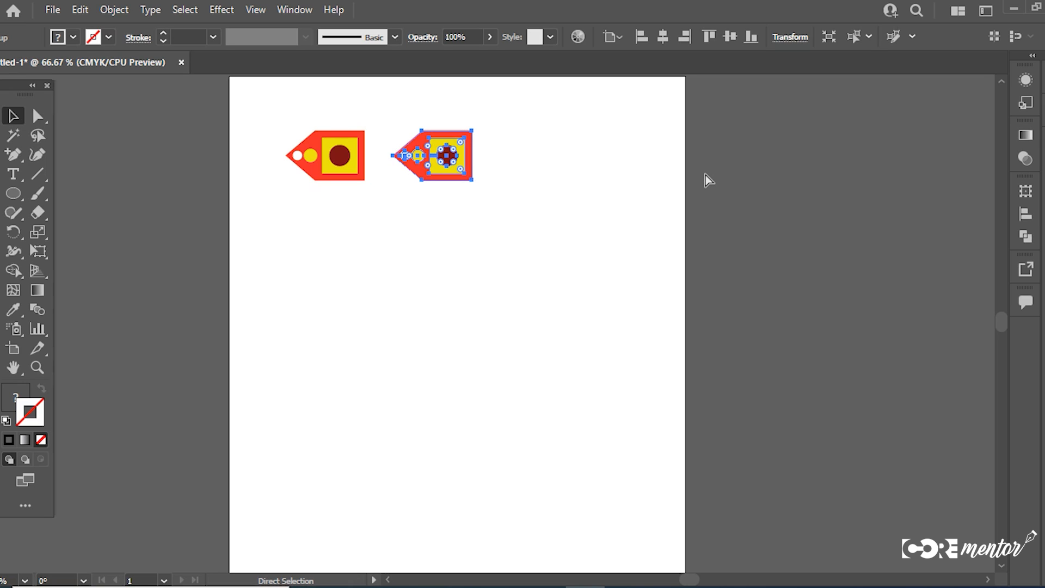
key("ctrl+d")
Step: Repeat the copy transform to add a fifth motif, and group the whole row of five
key("ctrl+d")
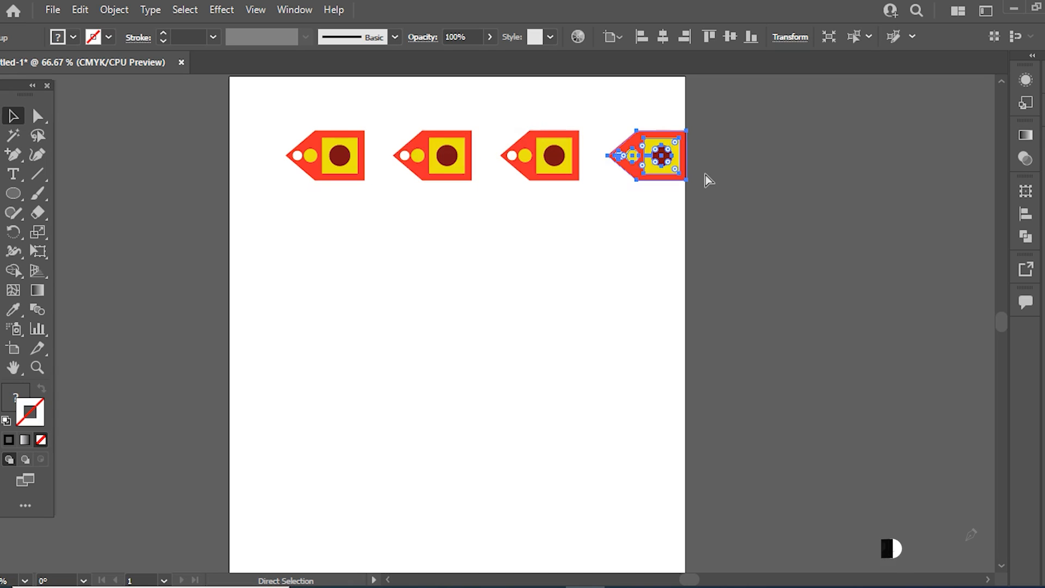
key("ctrl+d")
key("v")
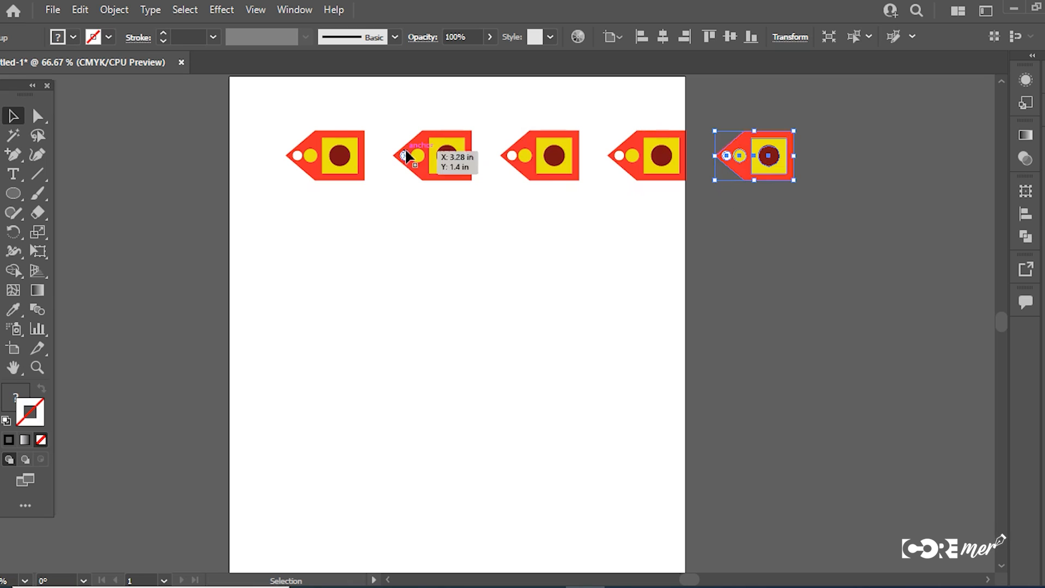
left_click_drag(821, 235, 265, 115)
key("a")
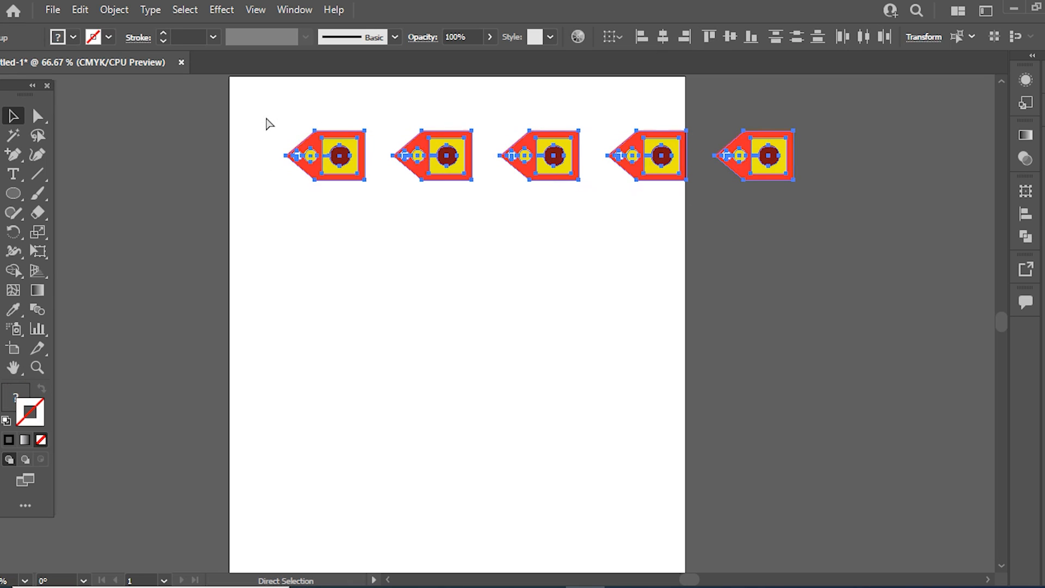
key("v")
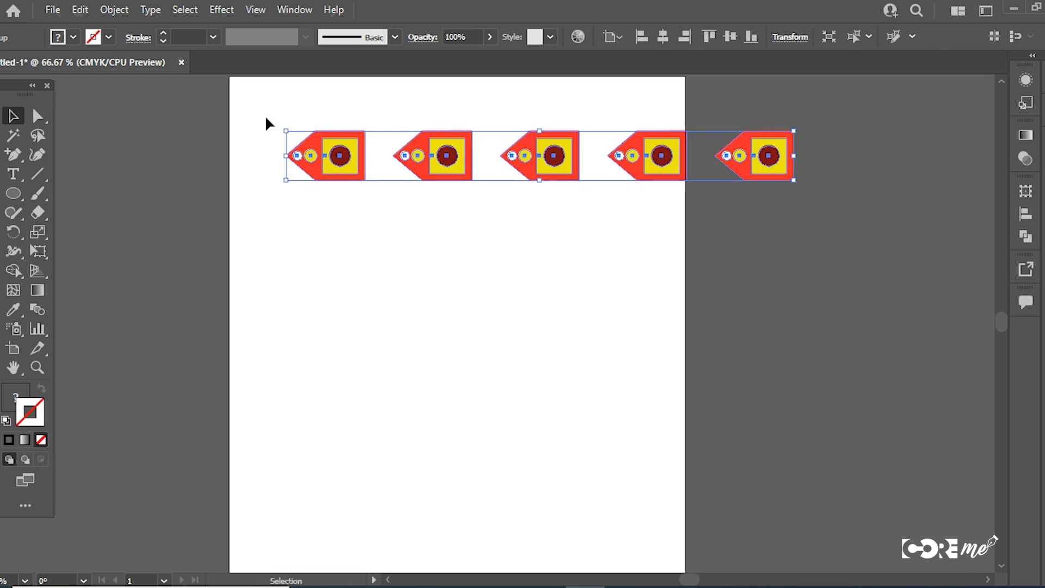
left_click(427, 243)
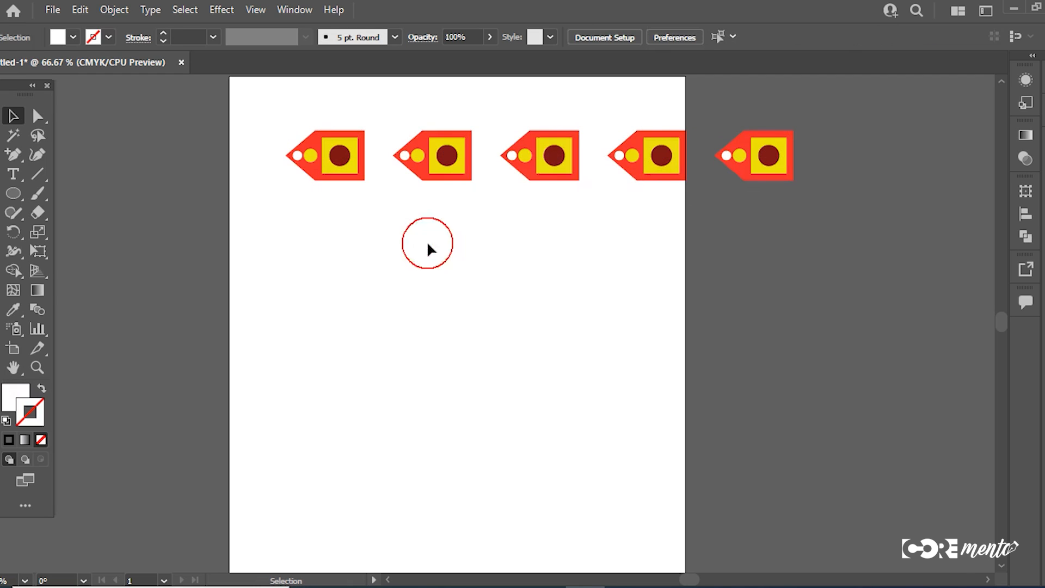
Step: Preview a Move transform of the grouped row with 1 in horizontal and 0 in vertical
left_click(538, 163)
right_click(537, 159)
mouse_move(580, 337)
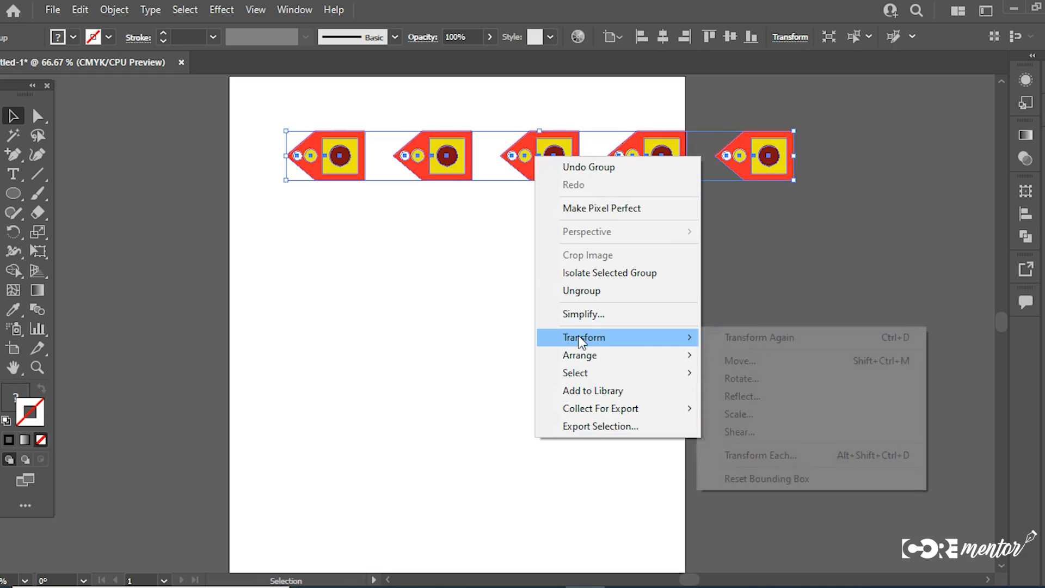
left_click(742, 361)
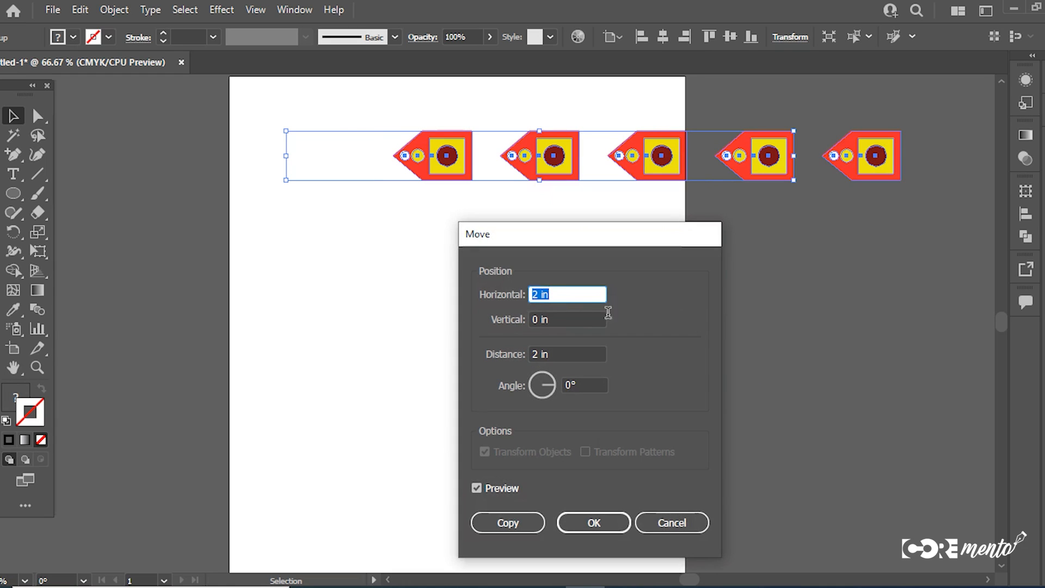
left_click_drag(558, 297, 506, 294)
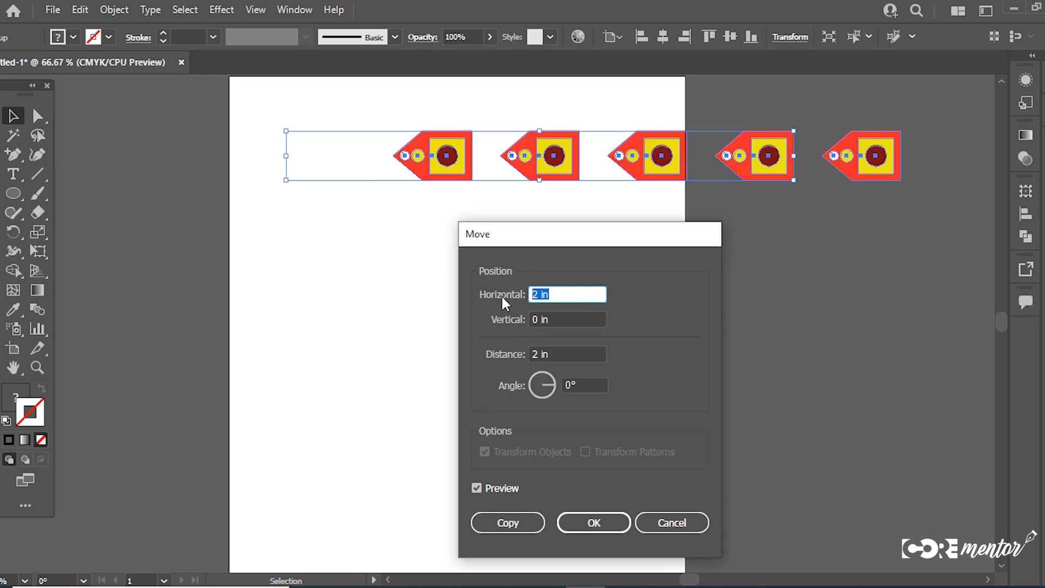
type("1")
key("Tab")
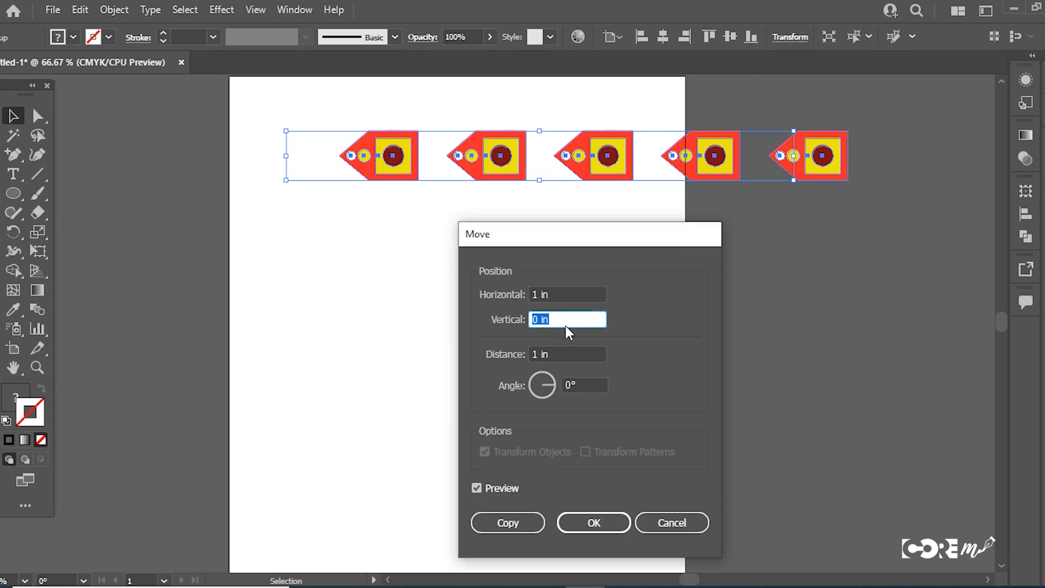
Step: Change the row's Move offset to 0 in horizontal and 1 in vertical, with the preview on
left_click(546, 296)
left_click_drag(546, 295, 507, 303)
type("0")
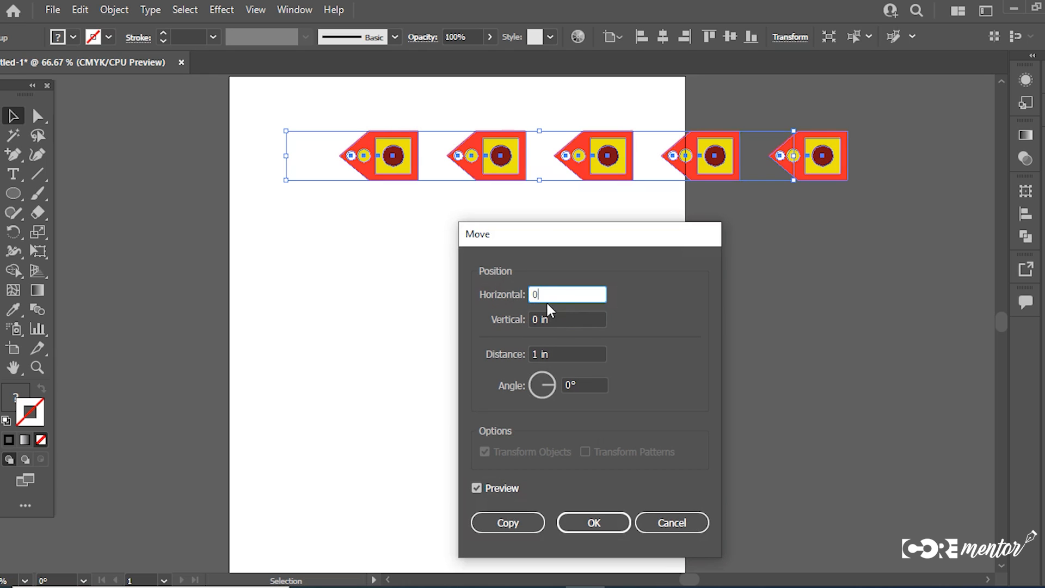
left_click_drag(559, 321, 497, 319)
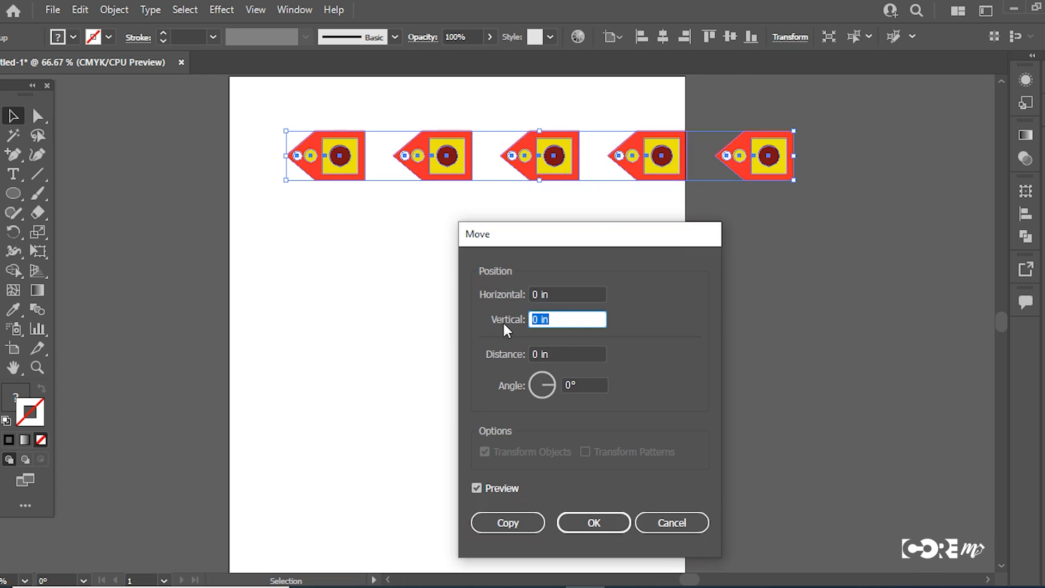
left_click(477, 488)
left_click_drag(582, 241, 828, 286)
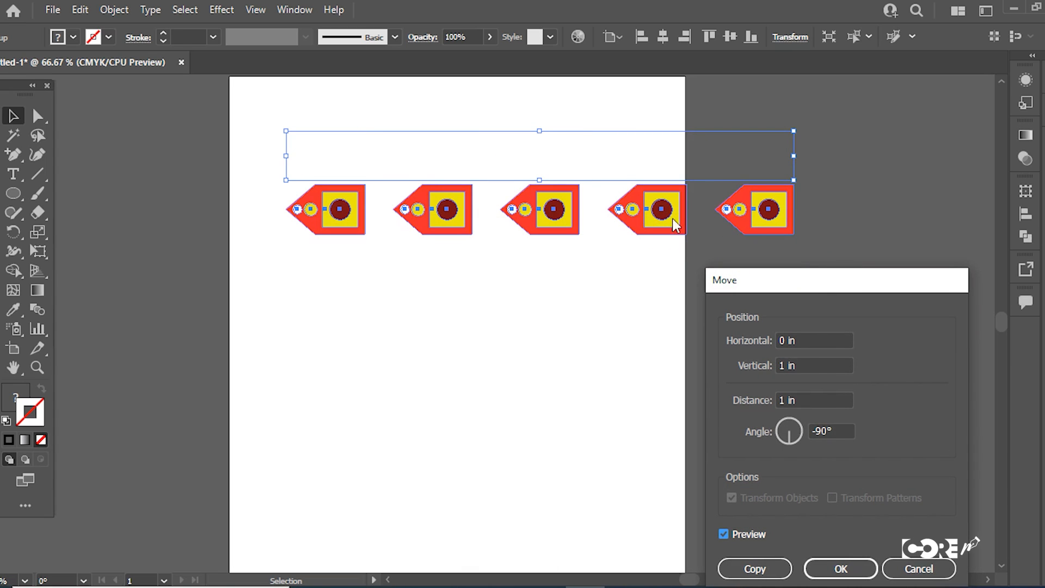
Step: Compare the preview at 0 in horizontal and 1.5 in vertical, and create a copy of the row with that offset
left_click(798, 367)
left_click_drag(799, 368, 742, 379)
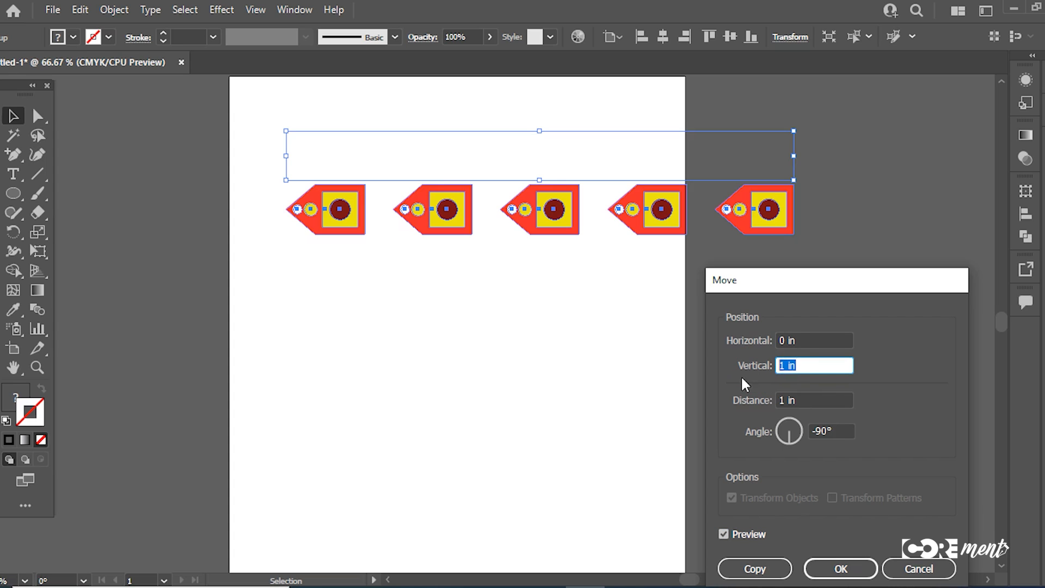
type("1.5")
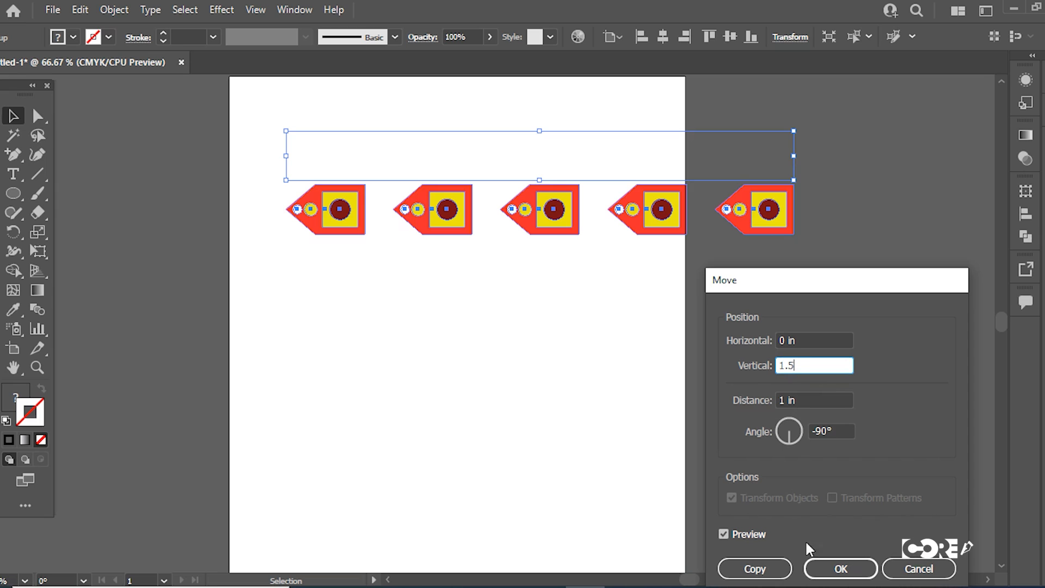
left_click(724, 534)
left_click(724, 534)
left_click(724, 534)
left_click(724, 534)
left_click(724, 534)
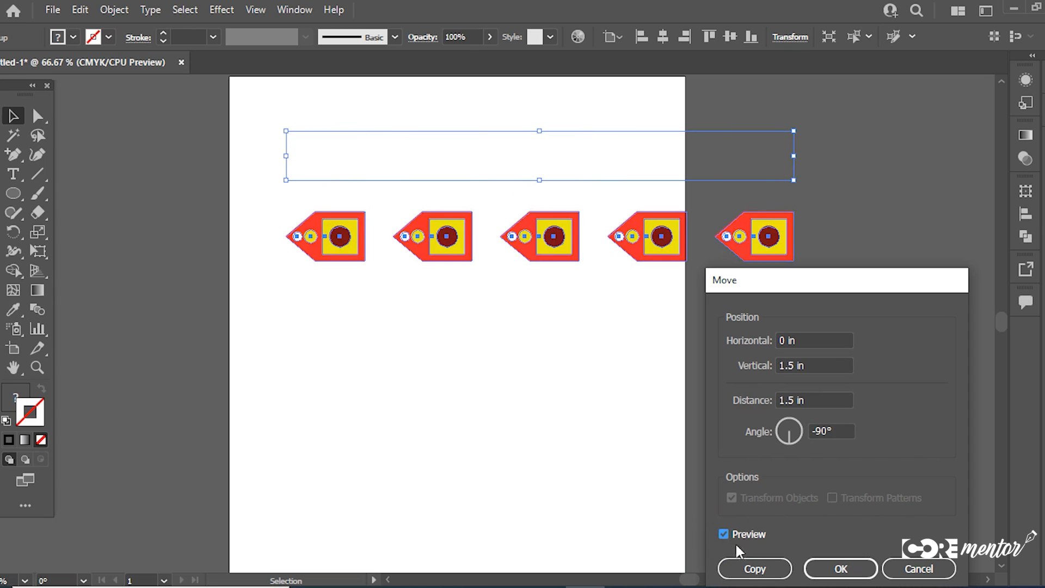
left_click(755, 569)
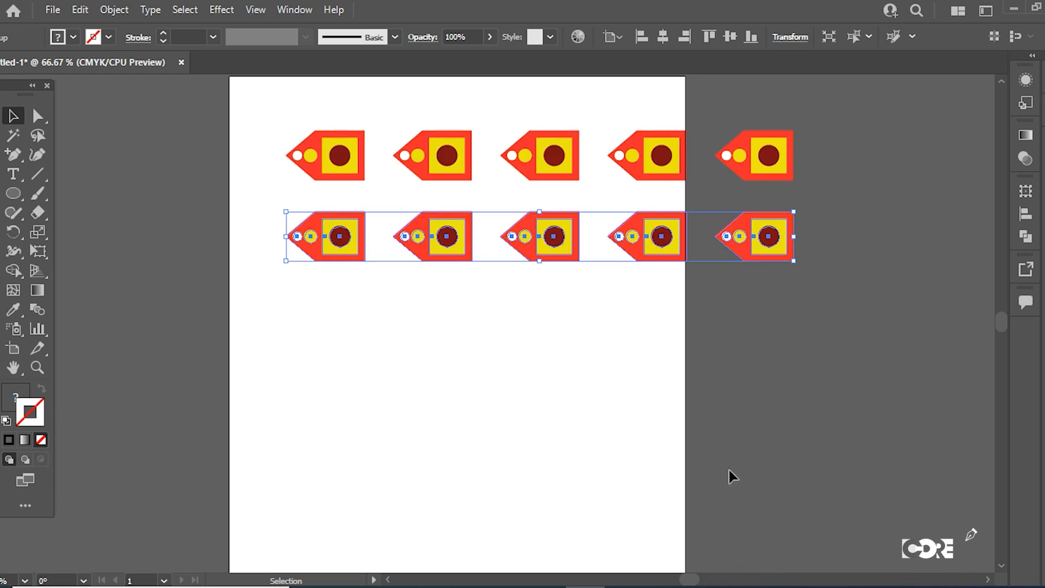
Step: Repeat the row copy four times to build a grid of six rows, and deselect it
left_click(620, 311, "ctrl+alt")
left_click_drag(527, 343, 576, 278)
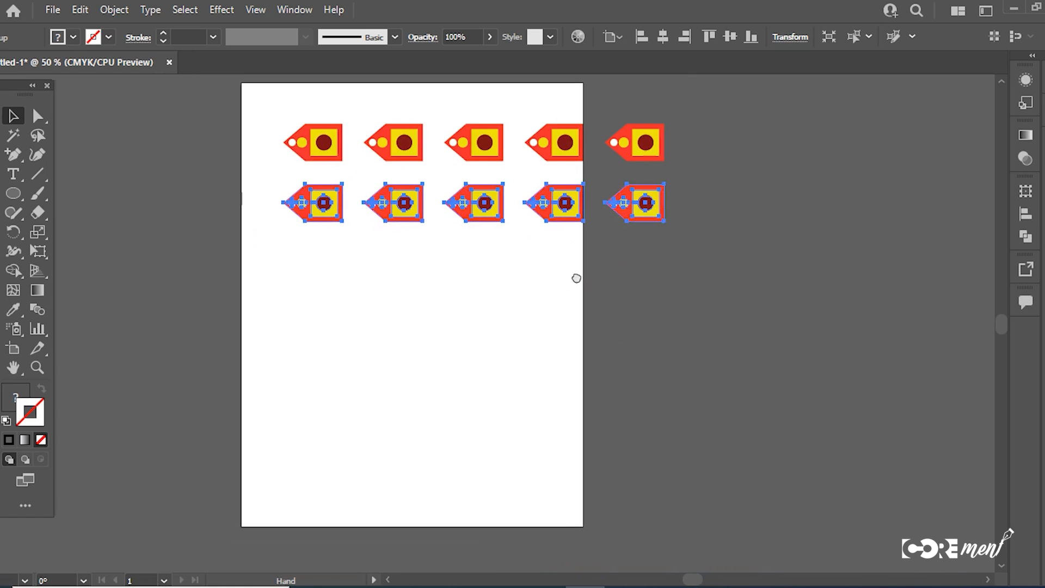
key("ctrl")
key("ctrl+d")
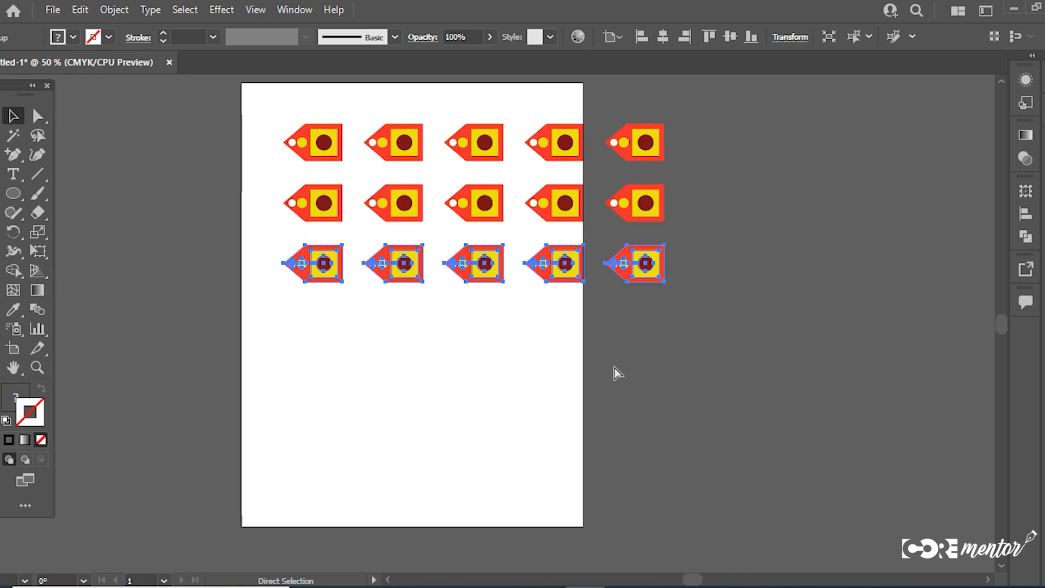
key("ctrl+d")
key("ctrl+d")
key("ctrl+d")
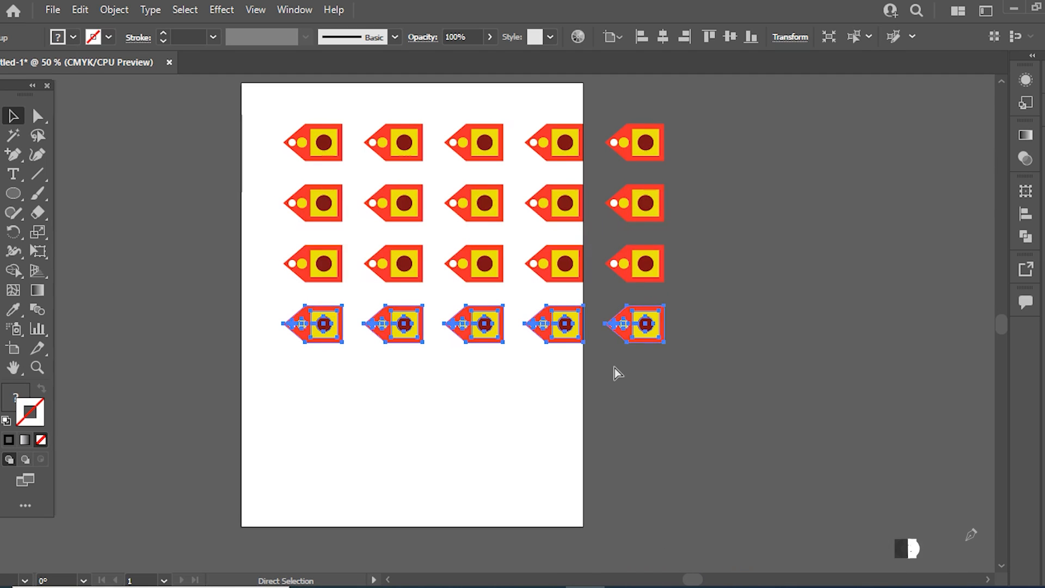
left_click(730, 357)
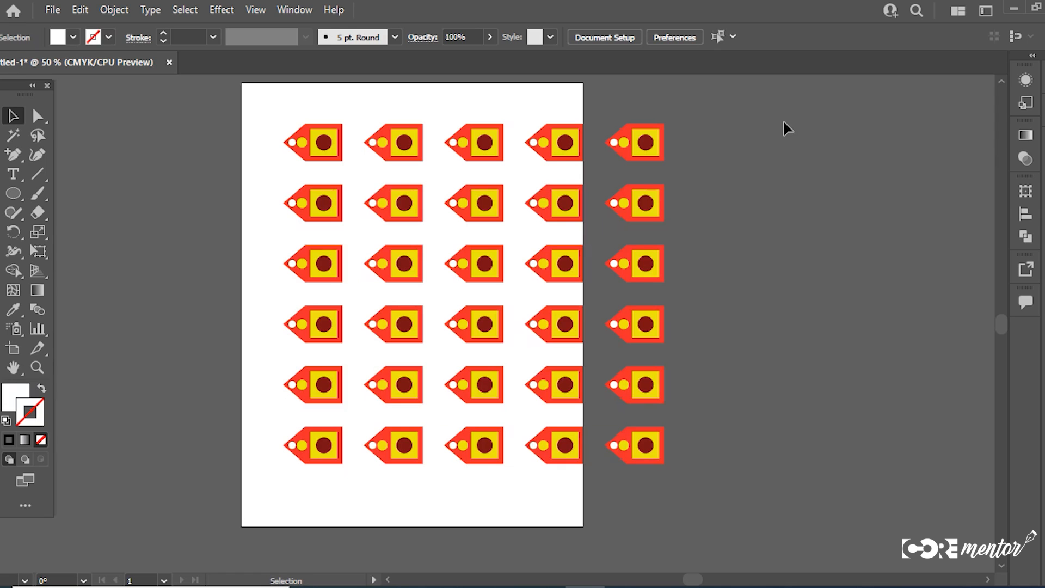
Step: Undo all the row and motif copies back to the single original motif, and deselect it
key("ctrl+z")
key("ctrl+z")
key("ctrl+z")
key("ctrl+z")
key("ctrl+z")
key("ctrl+z")
key("ctrl+z")
key("ctrl+z")
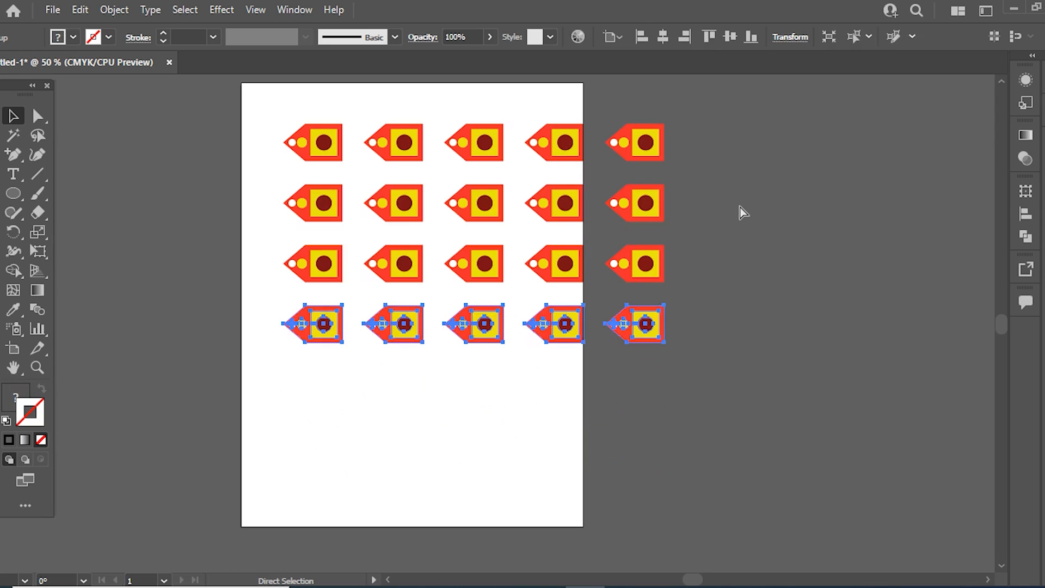
key("ctrl+z")
key("ctrl+z")
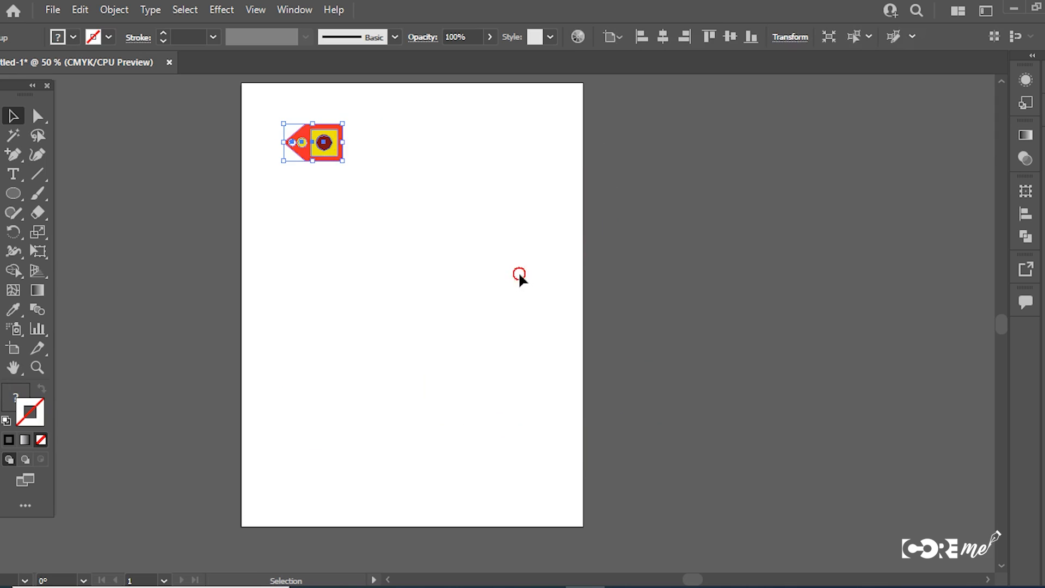
left_click(518, 274)
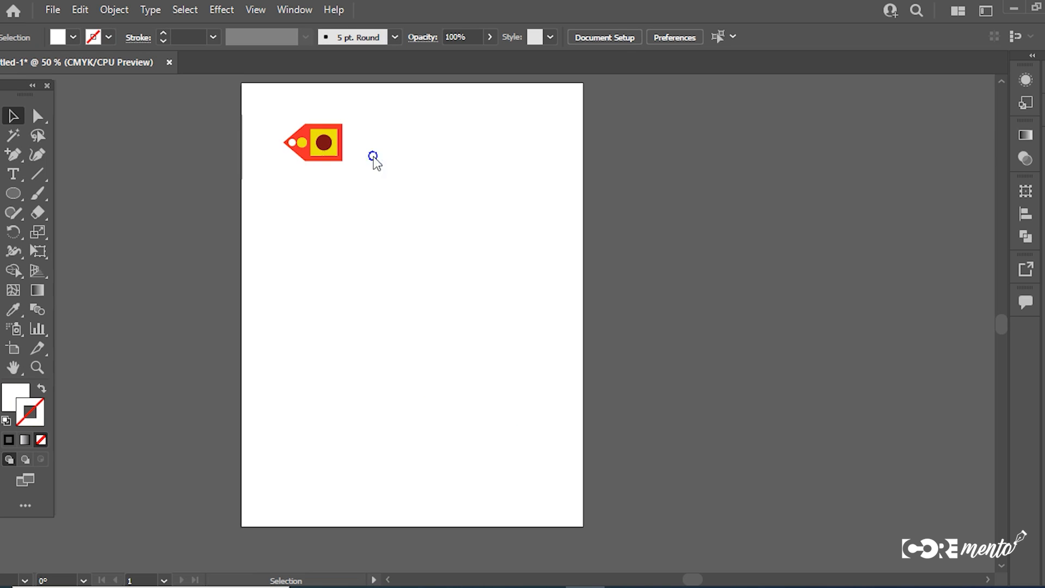
right_click(373, 157)
left_click(341, 158)
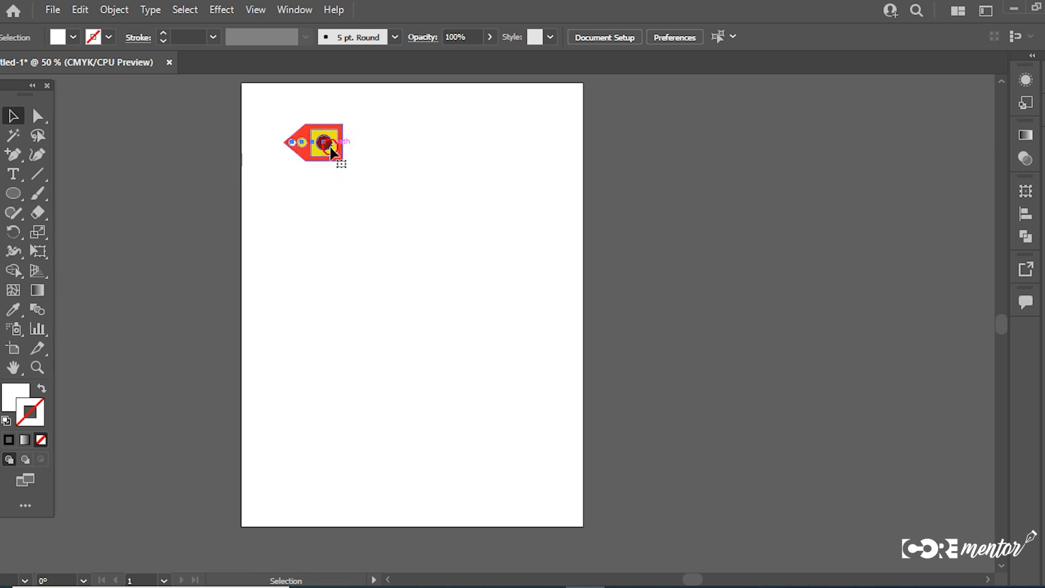
right_click(351, 155)
mouse_move(429, 338)
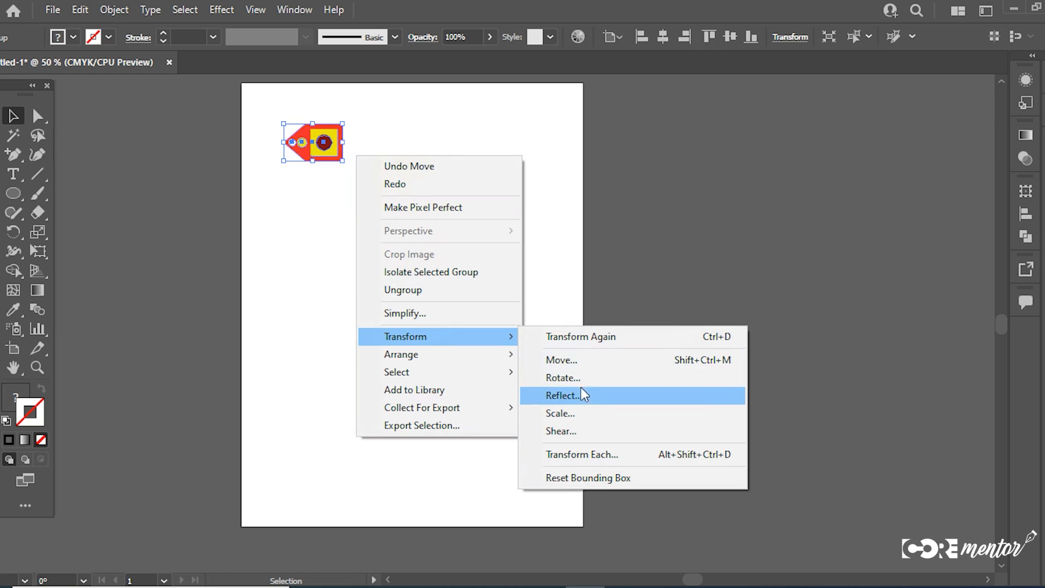
left_click(527, 170)
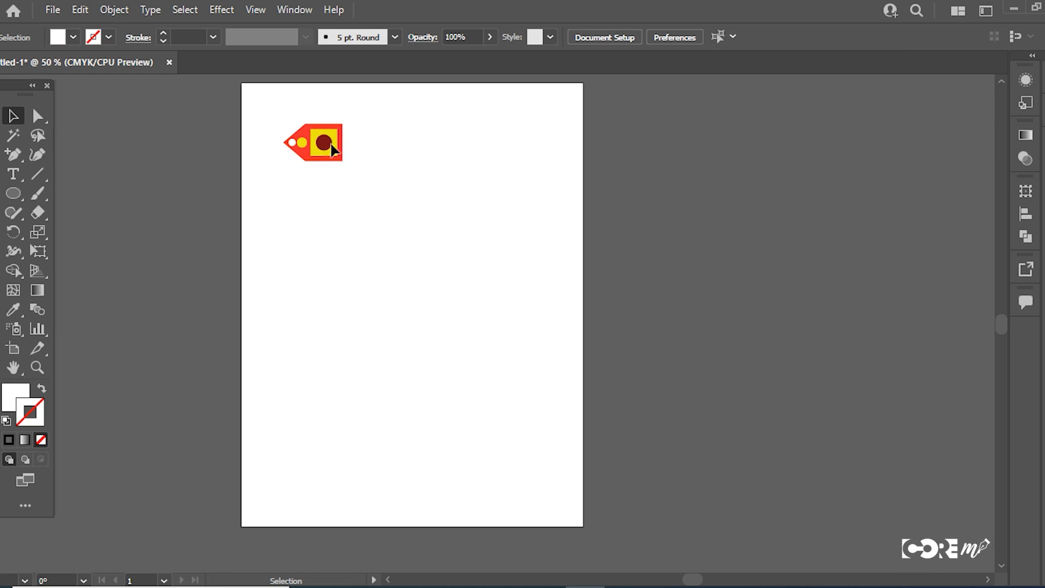
Step: Duplicate the motif diagonally, slightly below and to its right, and repeat the copy to form a descending diagonal series
left_click_drag(319, 144, 382, 167)
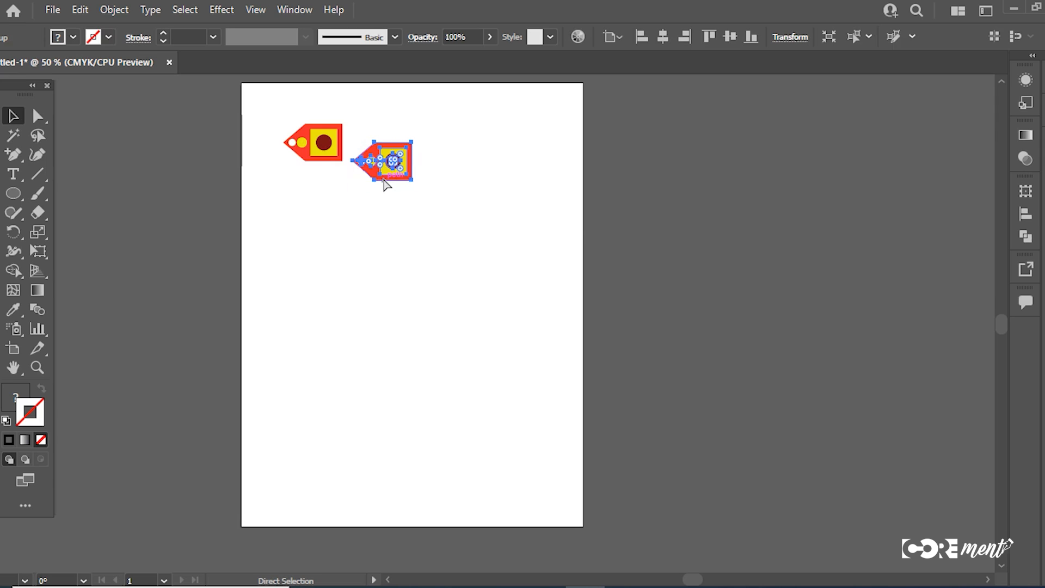
key("ctrl+d")
key("ctrl+d")
key("ctrl+d")
key("ctrl+d")
key("ctrl+d")
key("ctrl+d")
key("ctrl+d")
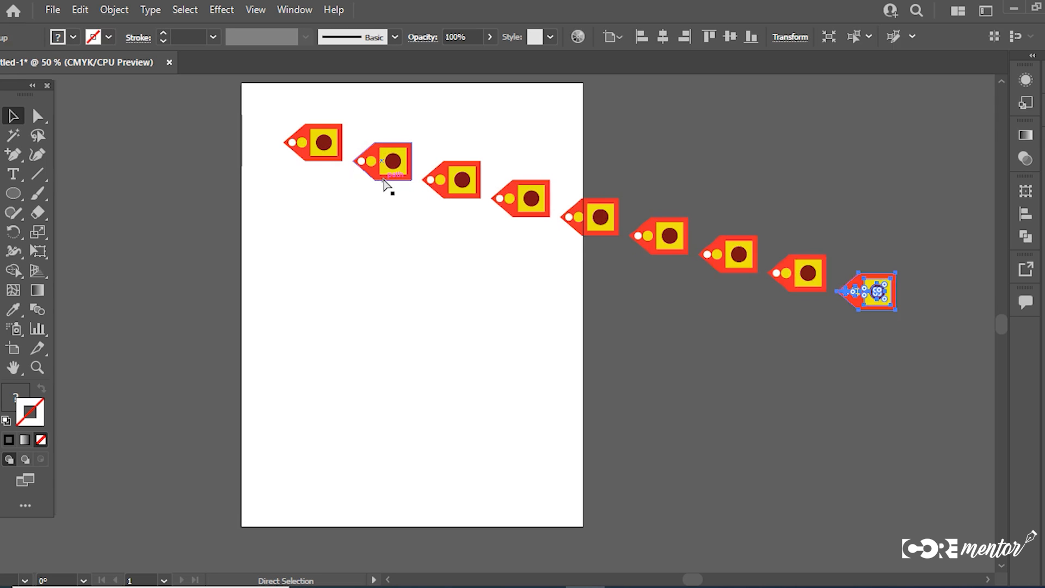
Step: Undo the diagonal copies back to the single motif
key("ctrl+z")
key("ctrl+z")
key("ctrl+z")
key("ctrl+z")
key("ctrl+z")
key("ctrl+z")
key("ctrl+z")
key("ctrl+z")
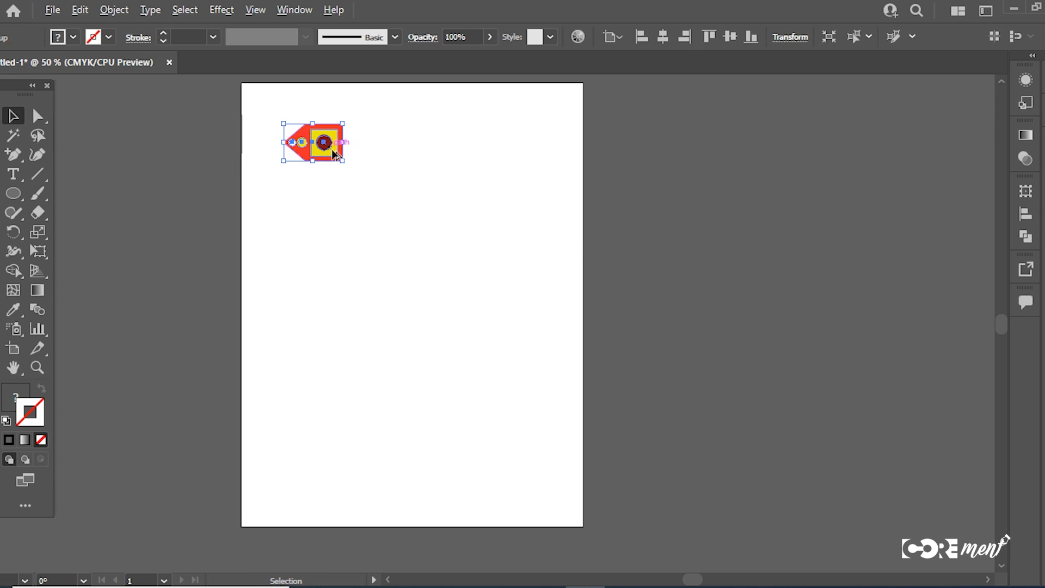
Step: Duplicate the motif straight to its right and repeat the copy three times to form a row of five
left_click_drag(333, 154, 422, 157)
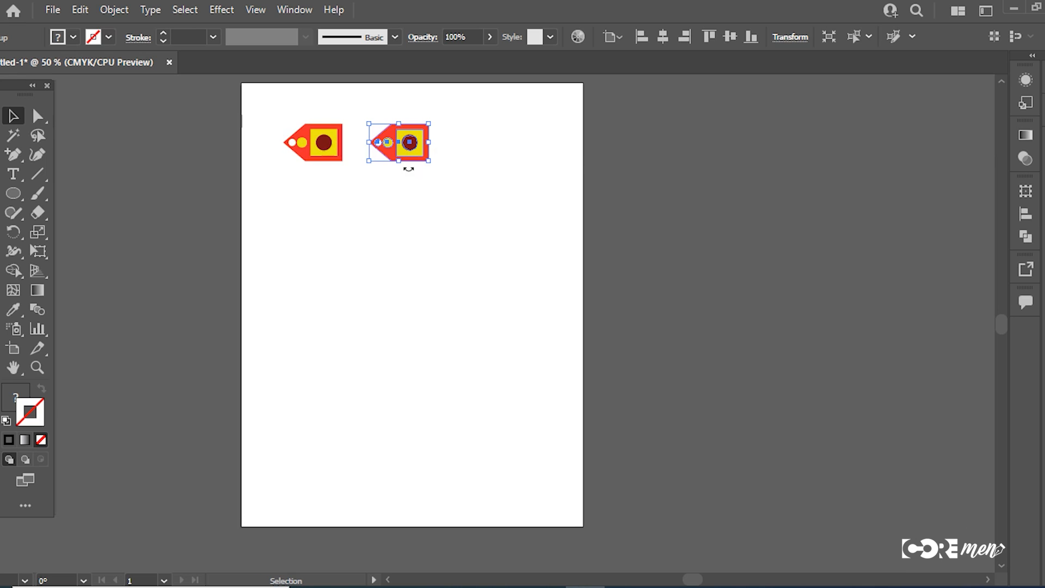
key("ctrl+d")
key("ctrl+d")
key("ctrl+d")
Step: Duplicate the entire row of five straight below itself and repeat the copy to build a grid of seven rows
left_click_drag(704, 227, 282, 131)
left_click_drag(416, 145, 419, 201)
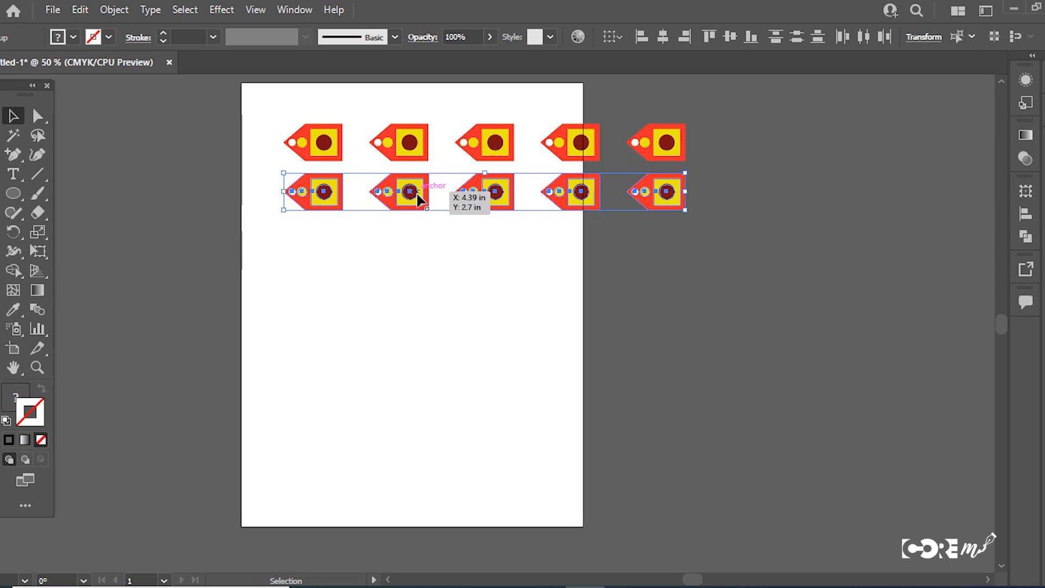
key("ctrl+d")
key("ctrl+d")
key("ctrl+d")
key("ctrl+d")
key("ctrl+d")
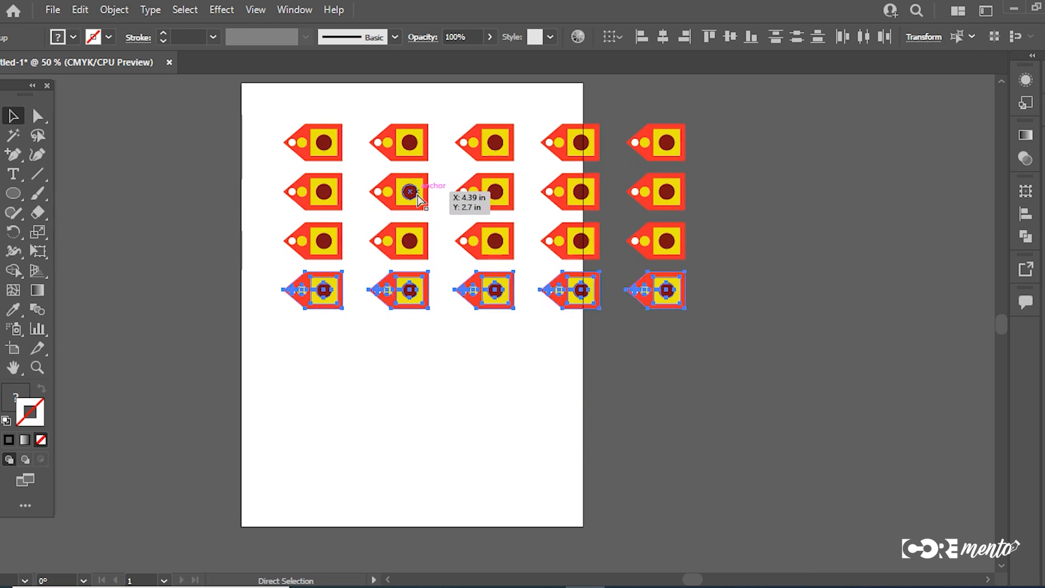
key("a")
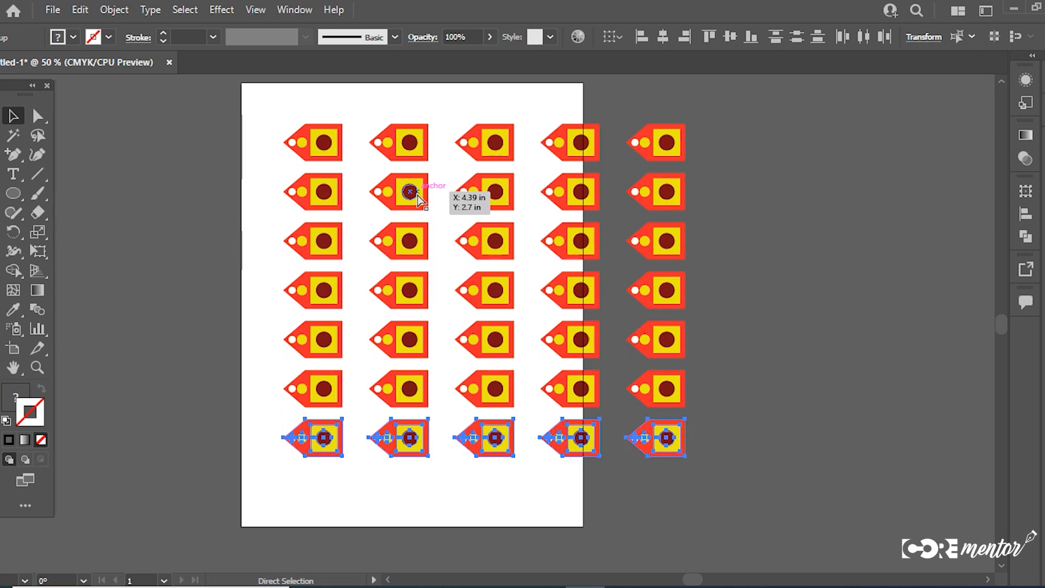
Step: Undo the grid rows and the horizontal copies back to the single motif
key("ctrl+z")
key("ctrl+z")
key("ctrl+z")
key("ctrl+z")
key("ctrl+z")
key("ctrl+z")
key("ctrl+z")
key("ctrl+z")
key("ctrl+z")
key("ctrl+z")
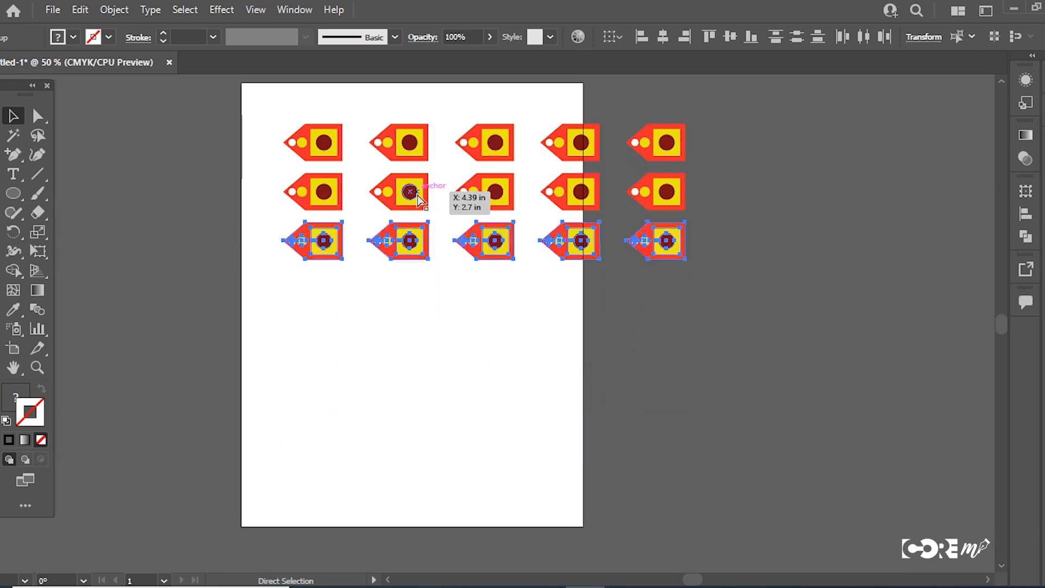
Step: Try out different rotation angles on the motif with the Rotate transform
key("v")
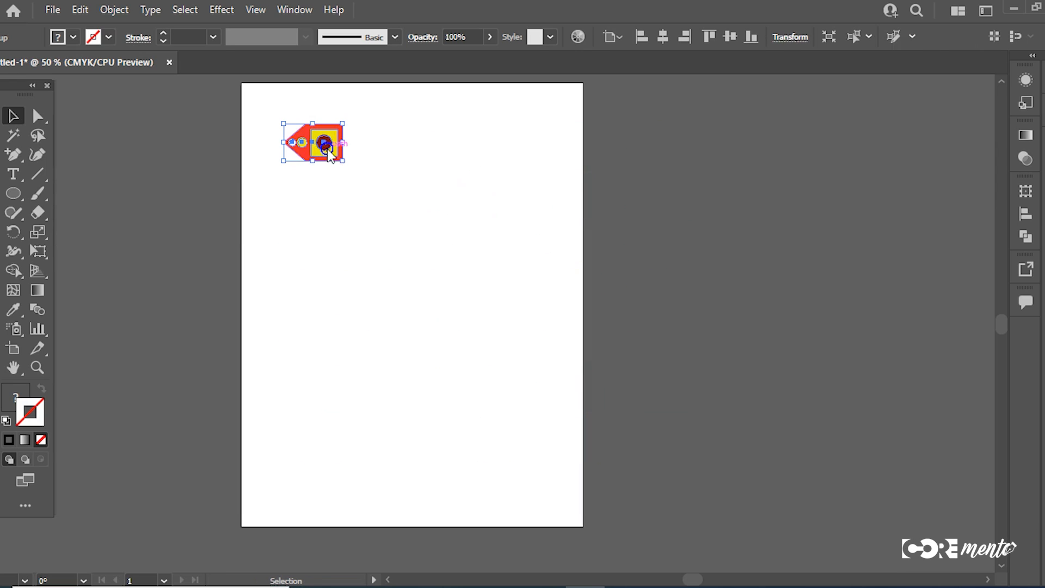
right_click(329, 150)
mouse_move(380, 335)
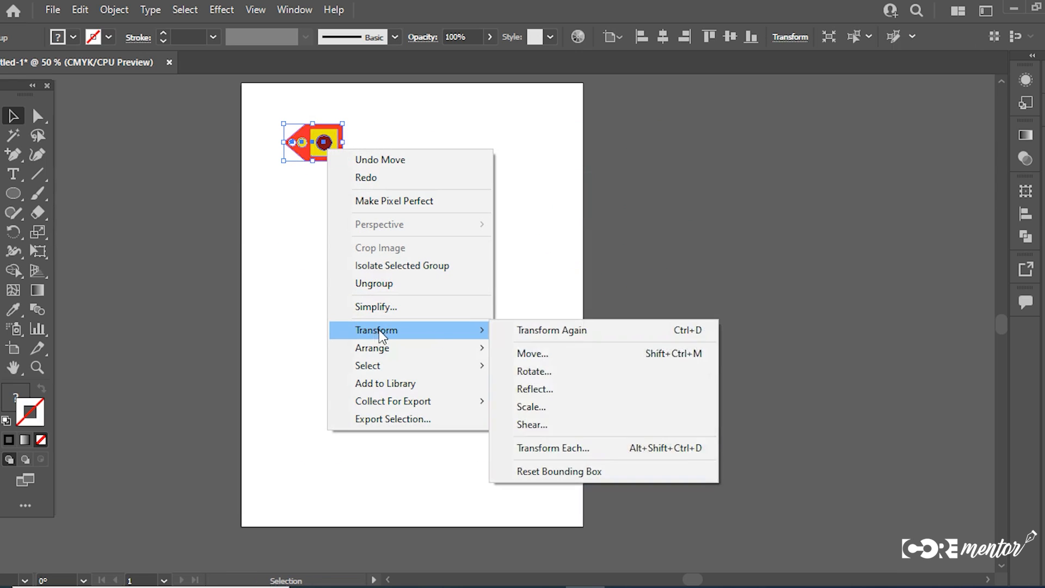
left_click(538, 377)
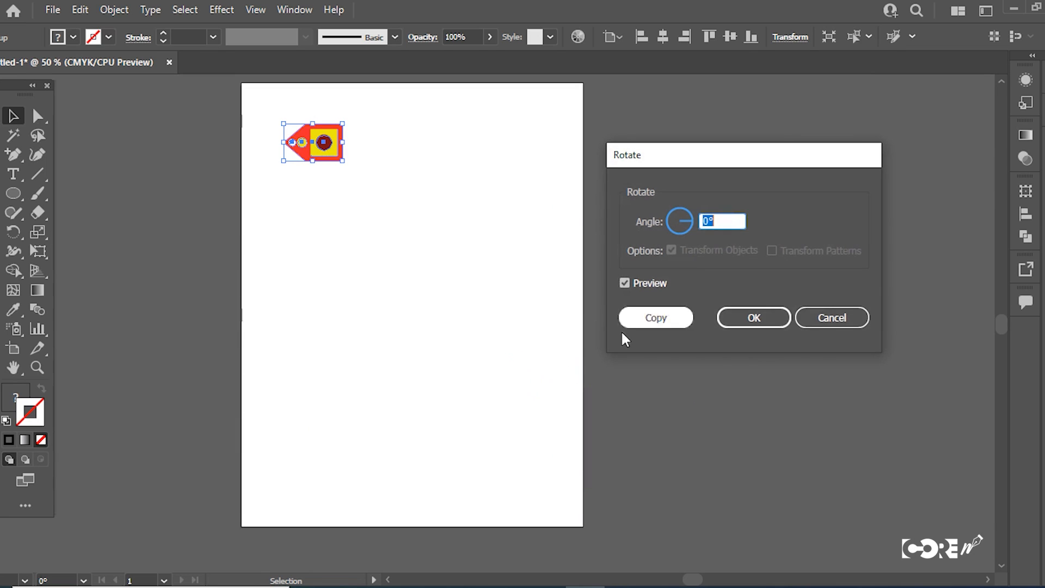
left_click_drag(709, 168, 711, 152)
left_click(687, 214)
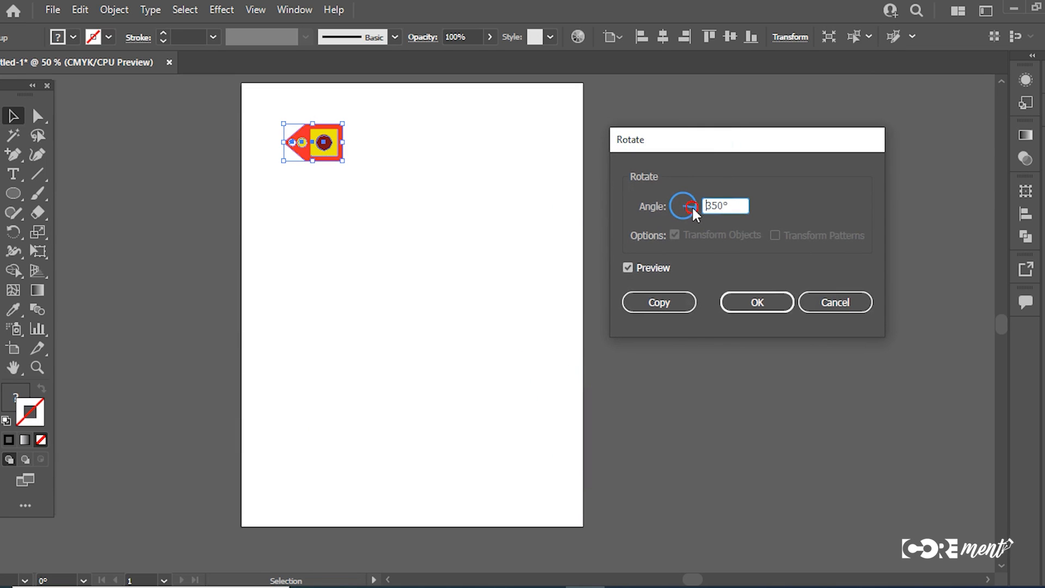
left_click_drag(687, 213, 679, 200)
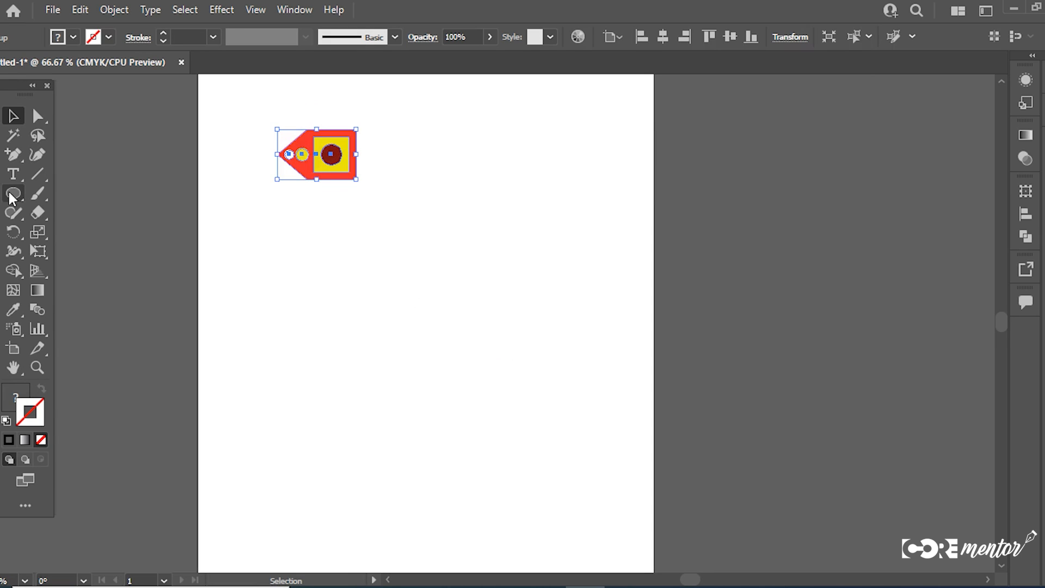
Step: Draw a long, thin horizontal rectangle below the motif and fill it with black
left_click(8, 192)
left_click_drag(12, 198, 61, 192)
left_click_drag(317, 323, 591, 335)
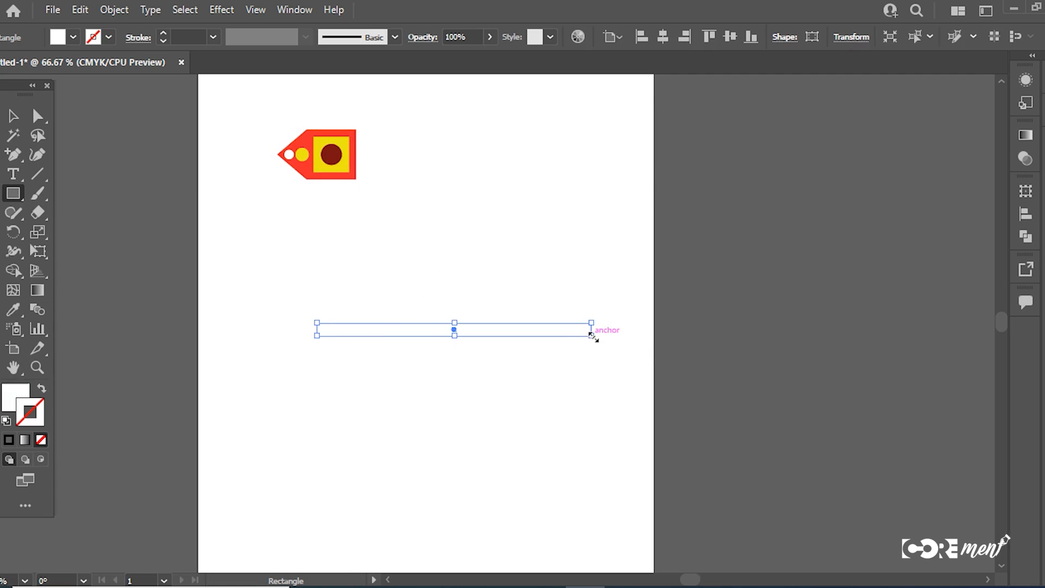
double_click(23, 391)
left_click_drag(489, 414, 432, 482)
left_click(831, 277)
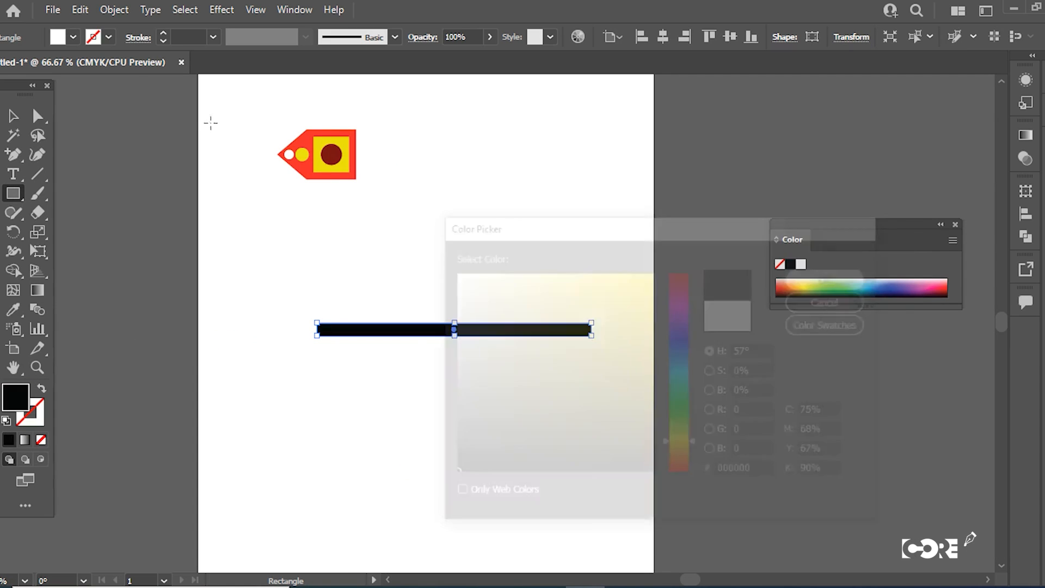
Step: Create a copy of the black bar rotated by 22.5° about its centre
left_click(13, 116)
left_click(402, 294)
left_click(416, 330)
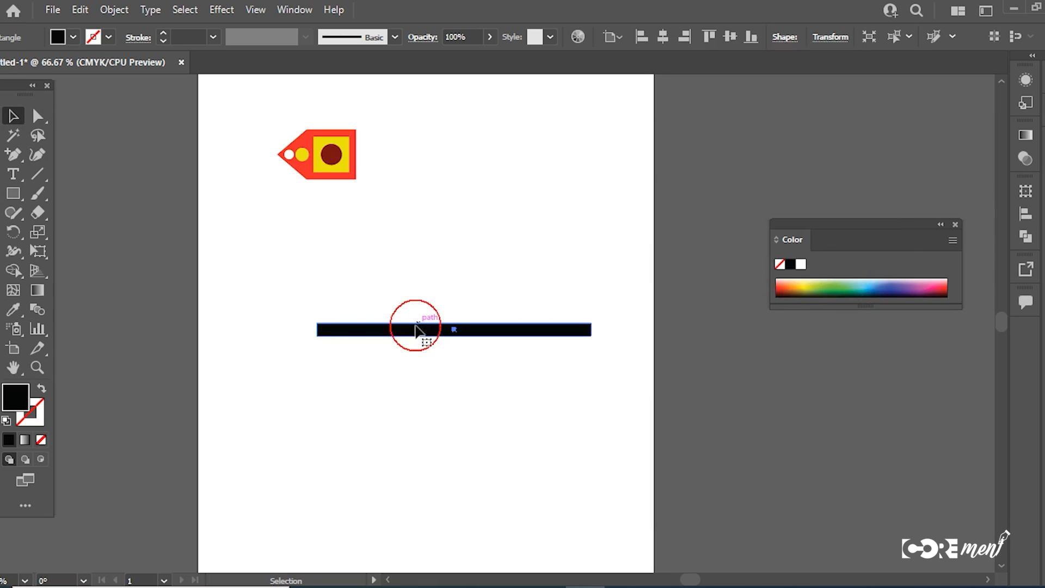
right_click(415, 330)
mouse_move(497, 502)
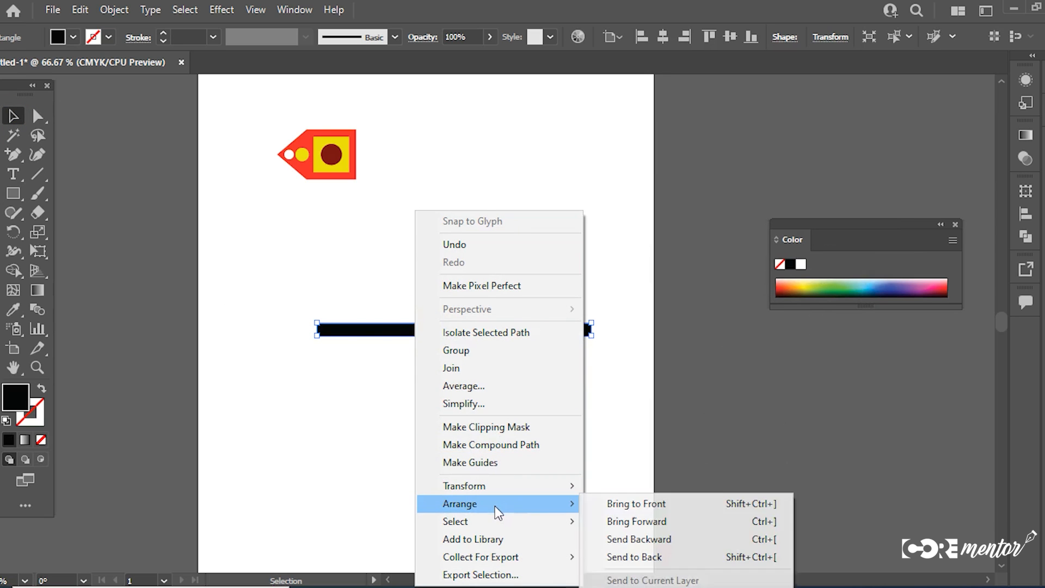
mouse_move(551, 492)
left_click(637, 383)
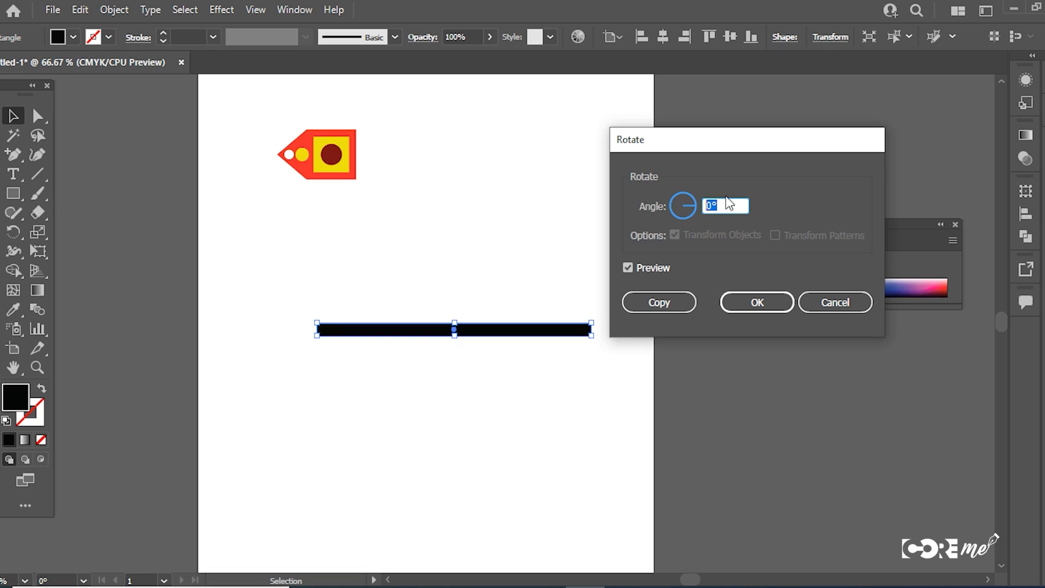
type("22.5")
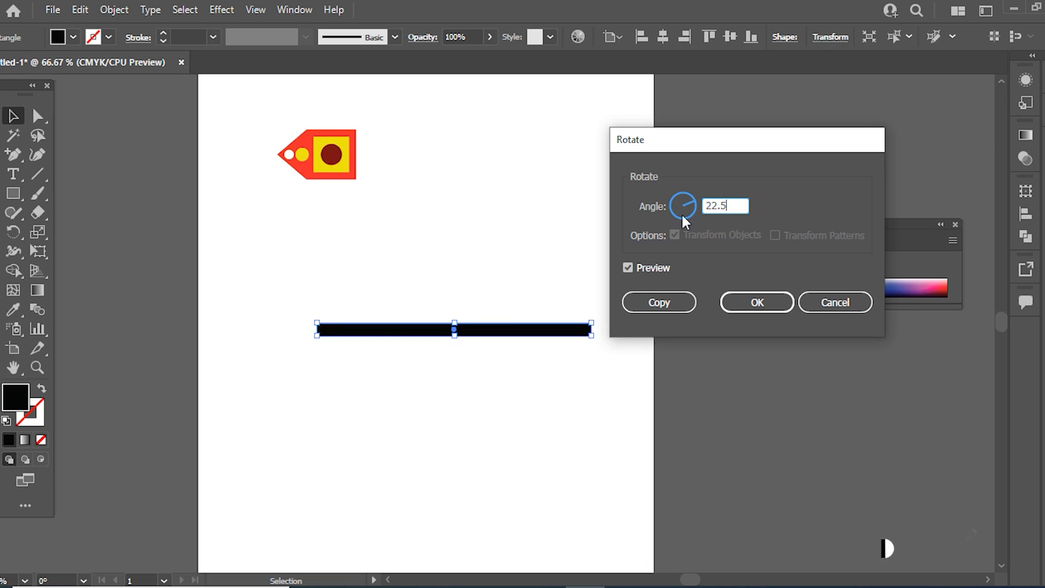
left_click(668, 302)
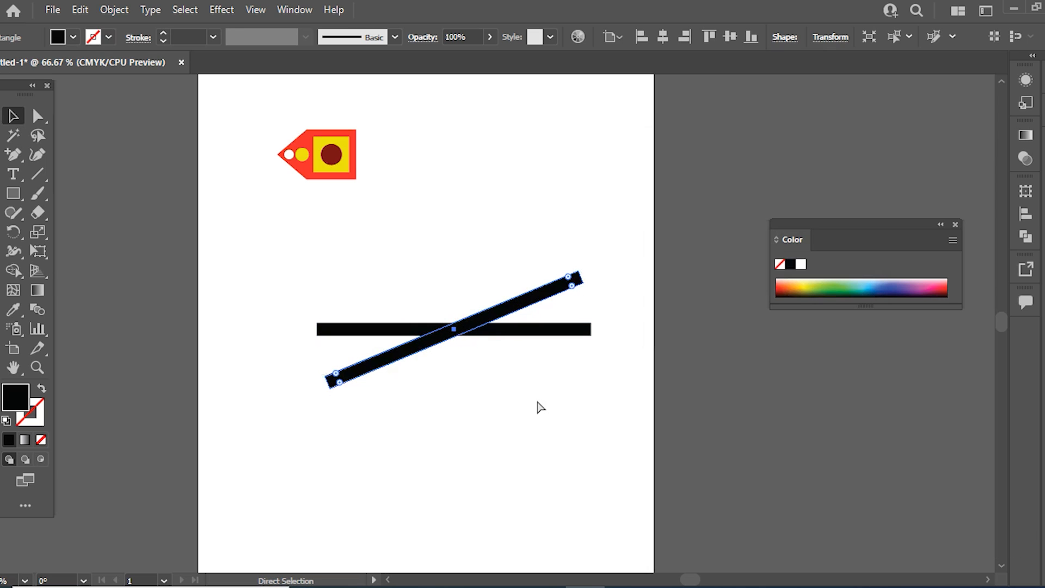
Step: Repeat the rotated copy six more times to complete a full radial burst of bars
key("ctrl+d")
key("ctrl+d")
key("ctrl+d")
key("ctrl+d")
key("ctrl+d")
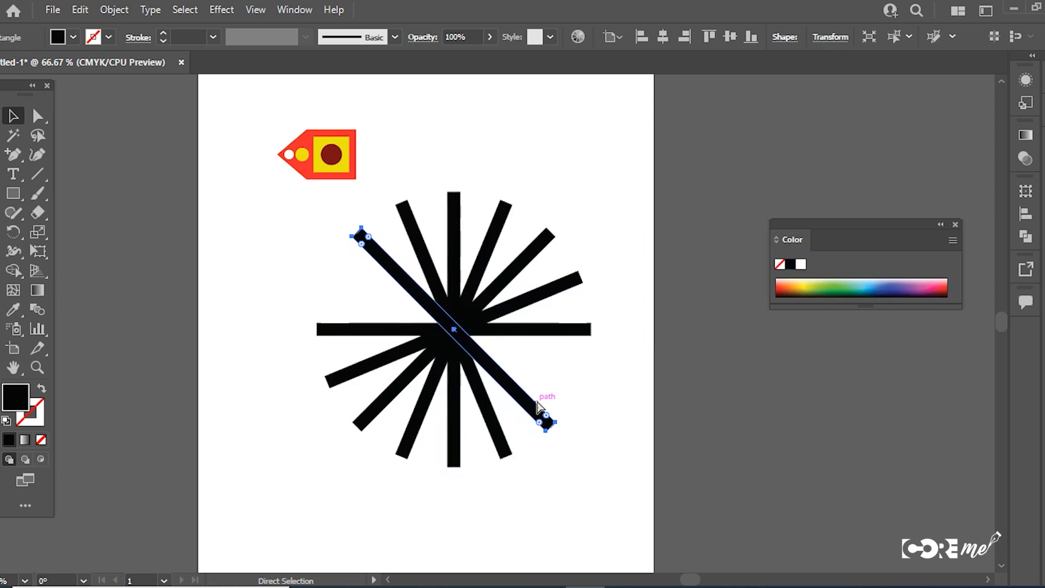
key("ctrl+d")
Step: Select all the radial bars and group them
left_click_drag(584, 441, 322, 470)
key("ctrl+g")
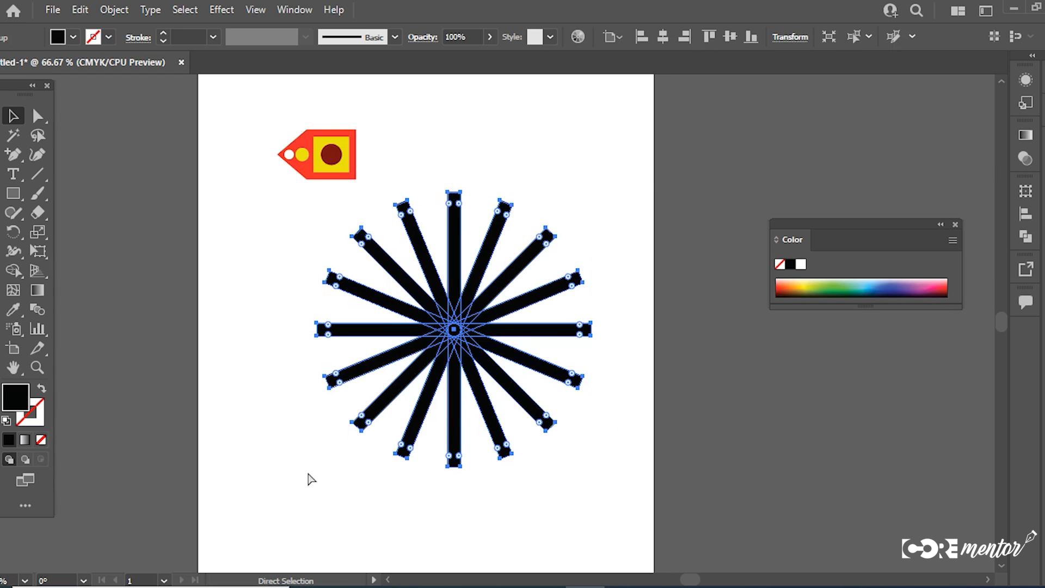
key("v")
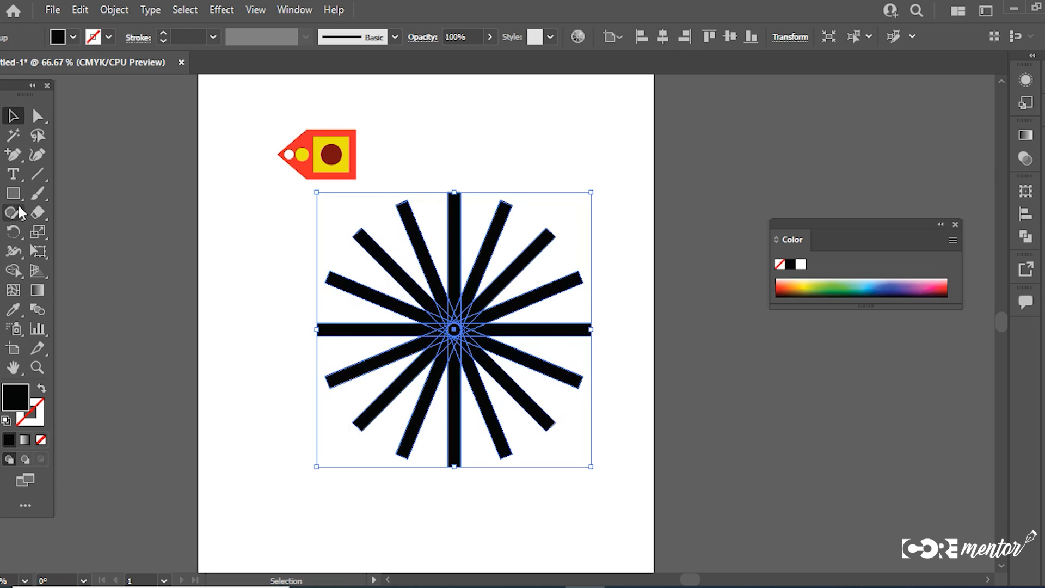
Step: Create a copy of the grouped burst rotated by 11.25°, comparing it with the preview on and off
right_click(378, 270)
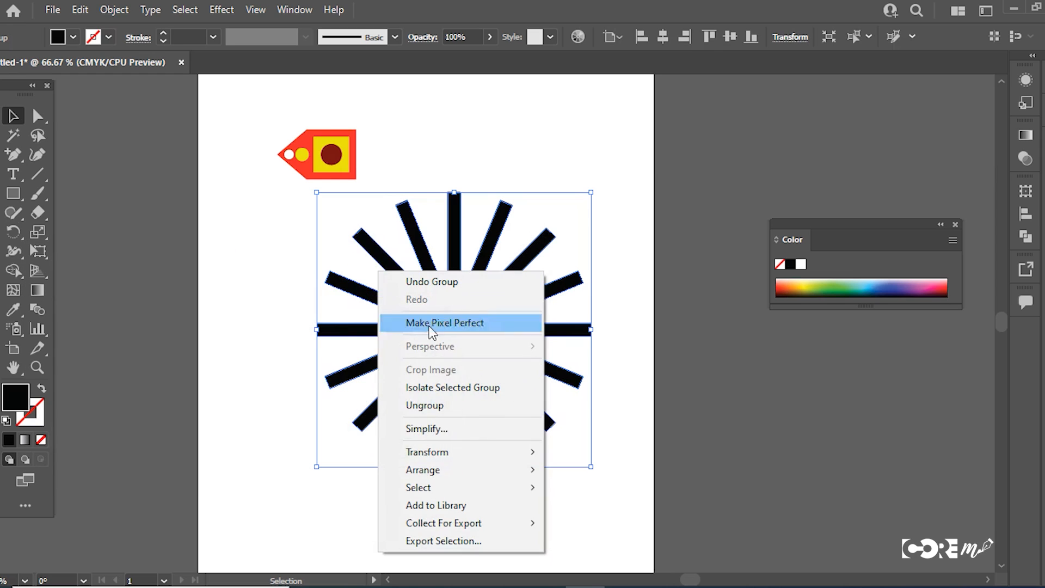
mouse_move(463, 453)
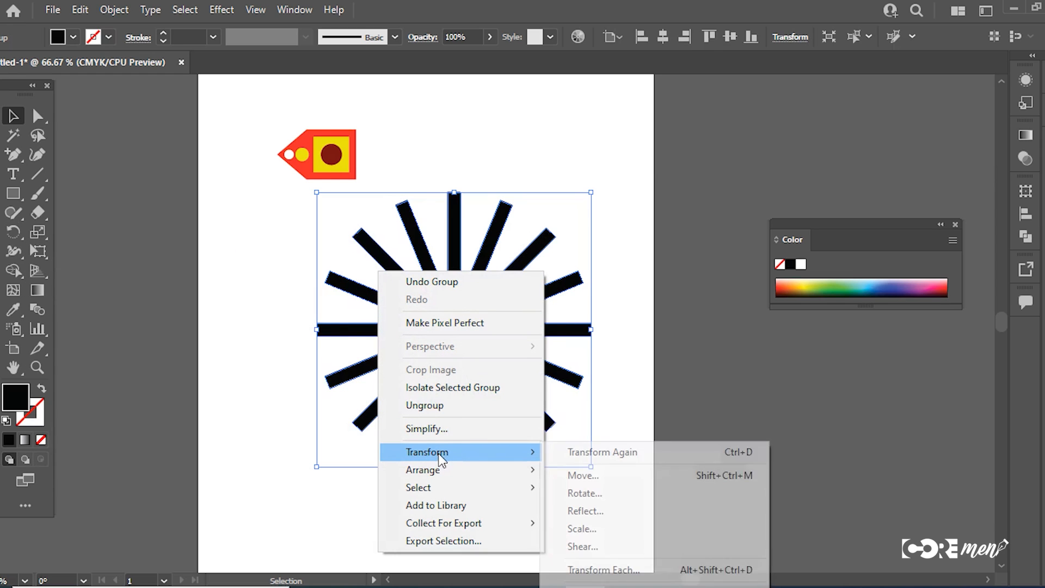
left_click(596, 495)
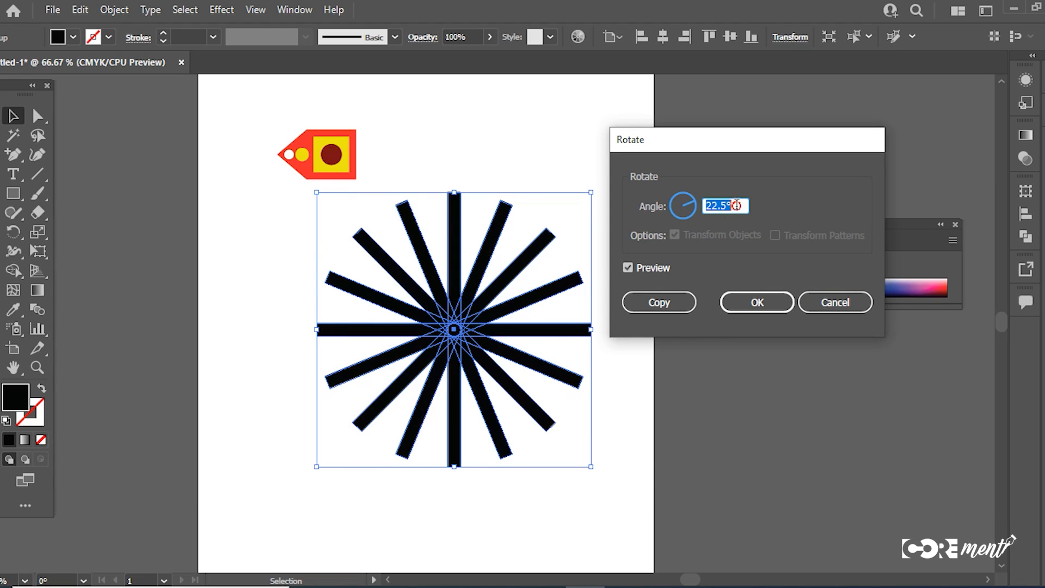
type("11.25")
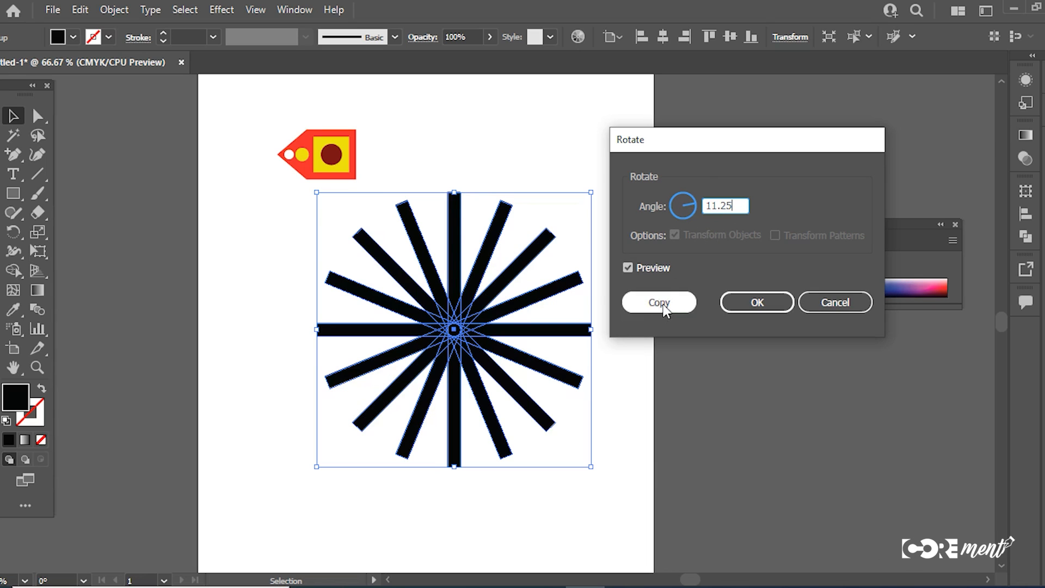
left_click(629, 268)
left_click(629, 268)
left_click(630, 268)
left_click(629, 267)
left_click(629, 268)
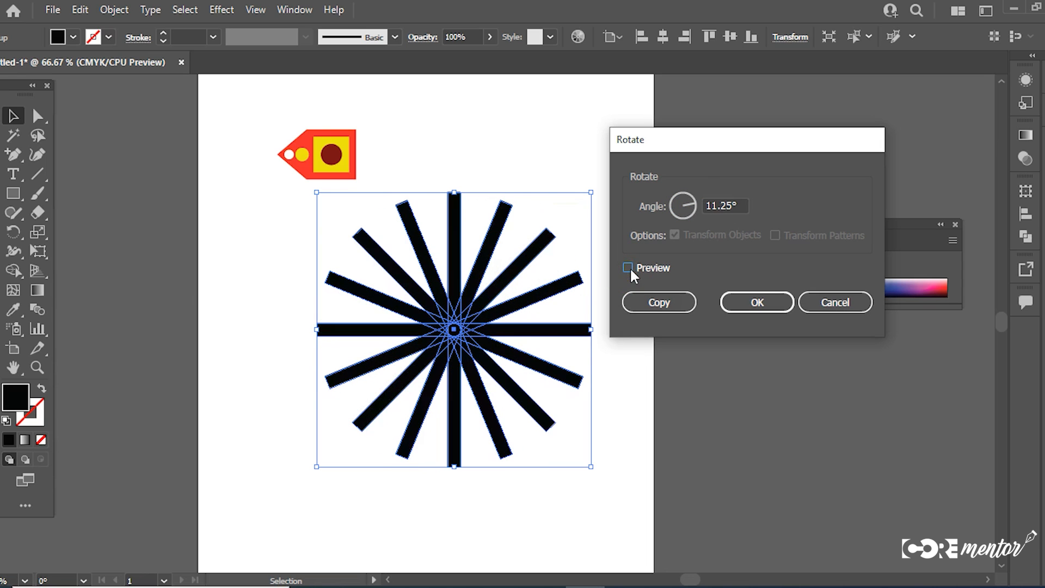
left_click(665, 306)
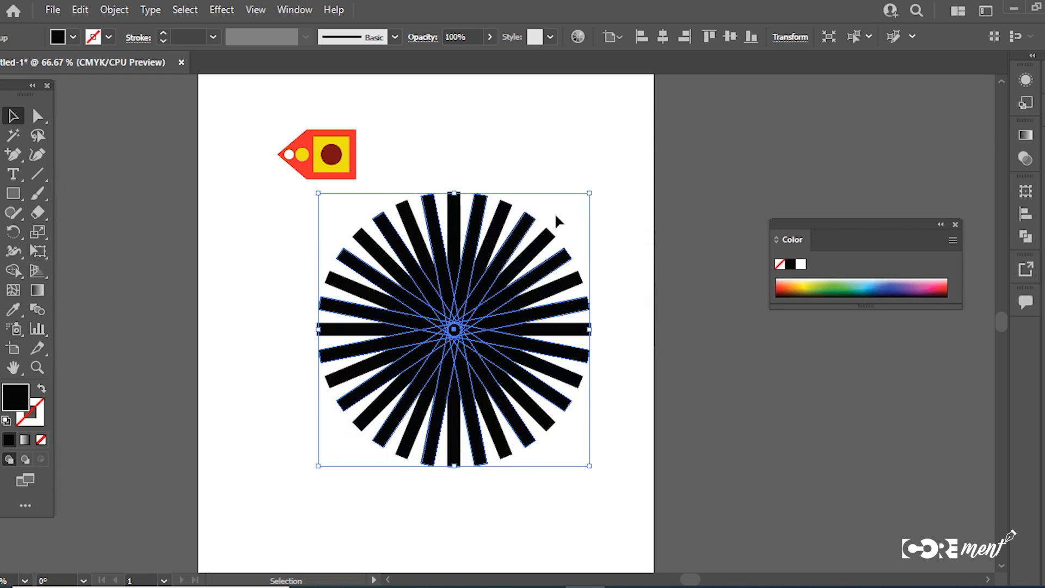
Step: Fill the rotated burst copy with dark grey 4C4C4C and leave the finished pattern deselected
double_click(15, 396)
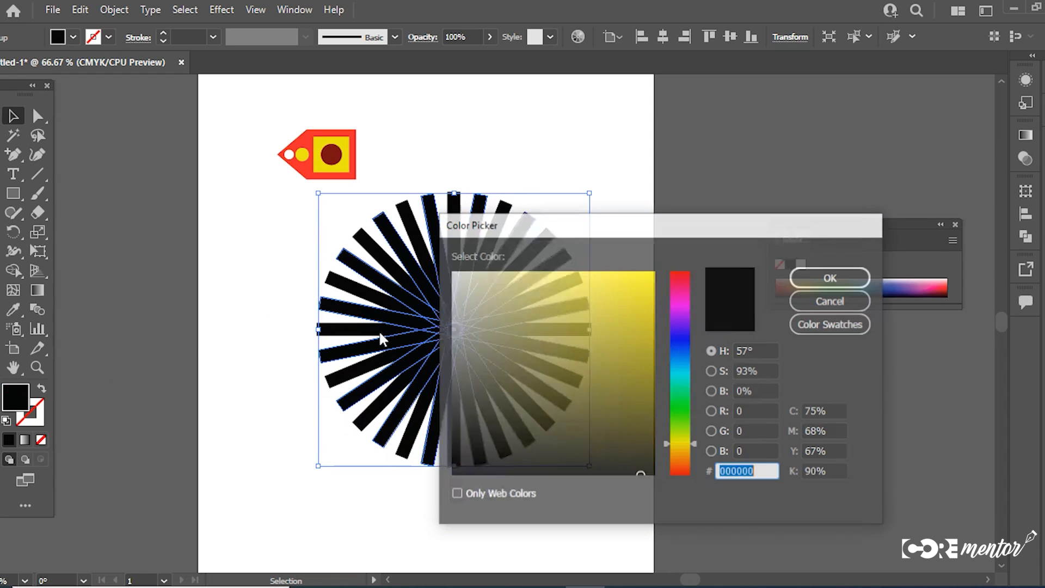
mouse_move(475, 366)
left_mouse_down()
mouse_move(444, 426)
mouse_move(444, 414)
left_mouse_up()
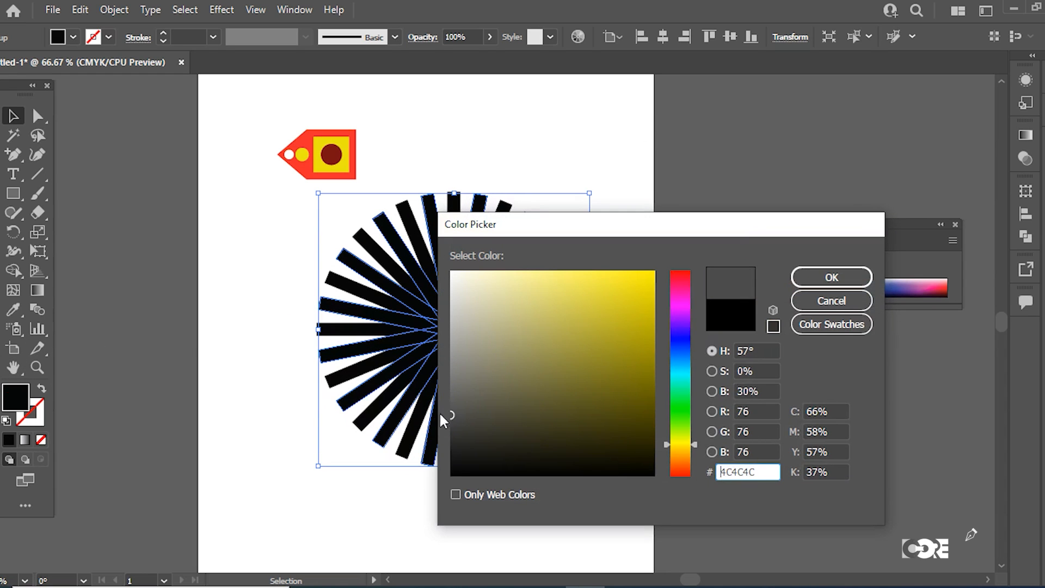
left_click(821, 278)
left_click(20, 116)
left_click(265, 262)
left_click_drag(253, 228, 568, 524)
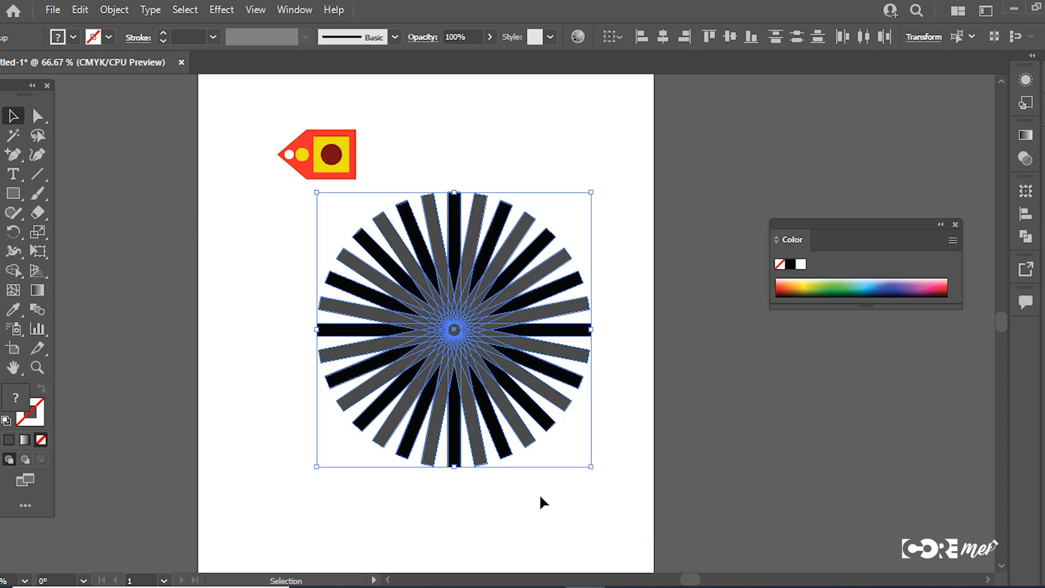
left_click(606, 433)
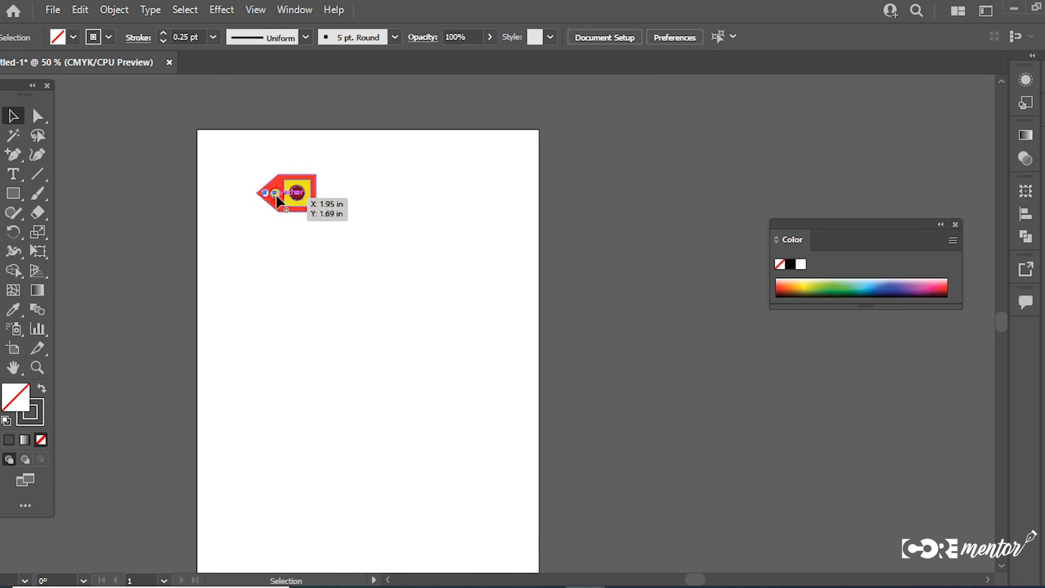
Step: Create a reflected copy of the motif across the vertical axis, after comparing the horizontal option and the preview
left_click(278, 200)
right_click(277, 200)
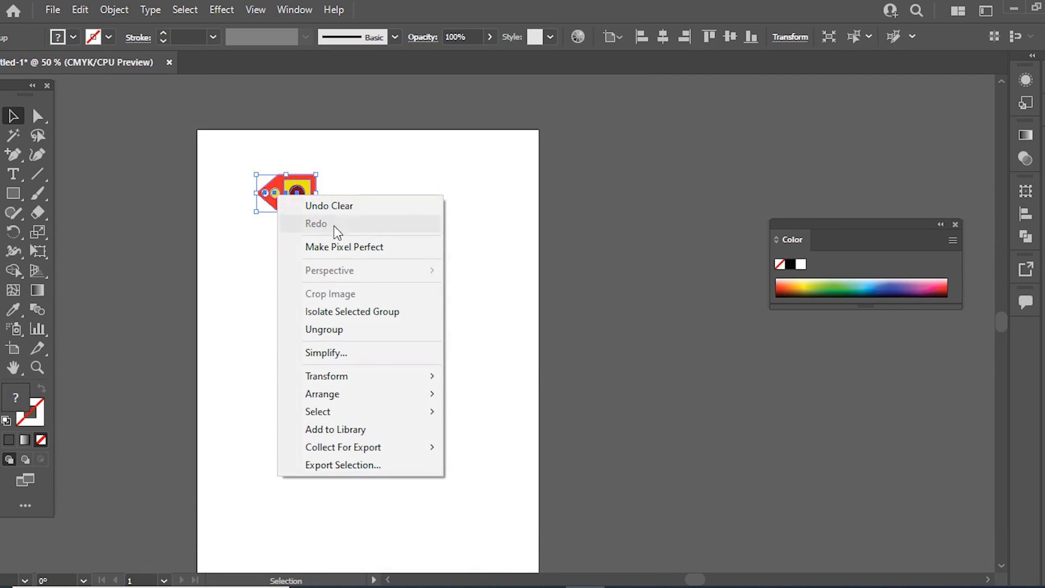
mouse_move(360, 377)
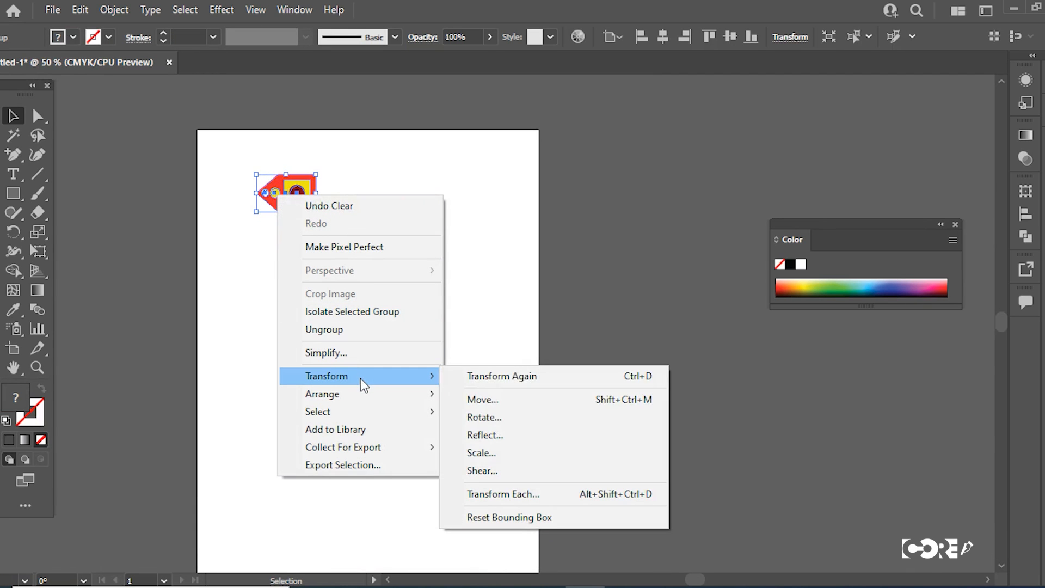
left_click(490, 434)
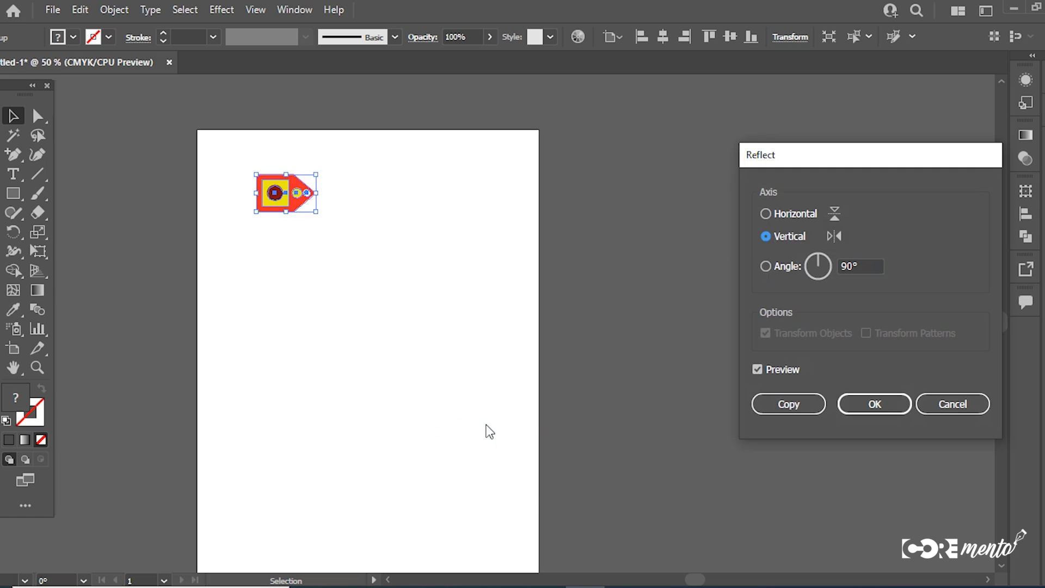
left_click(764, 213)
left_click(767, 236)
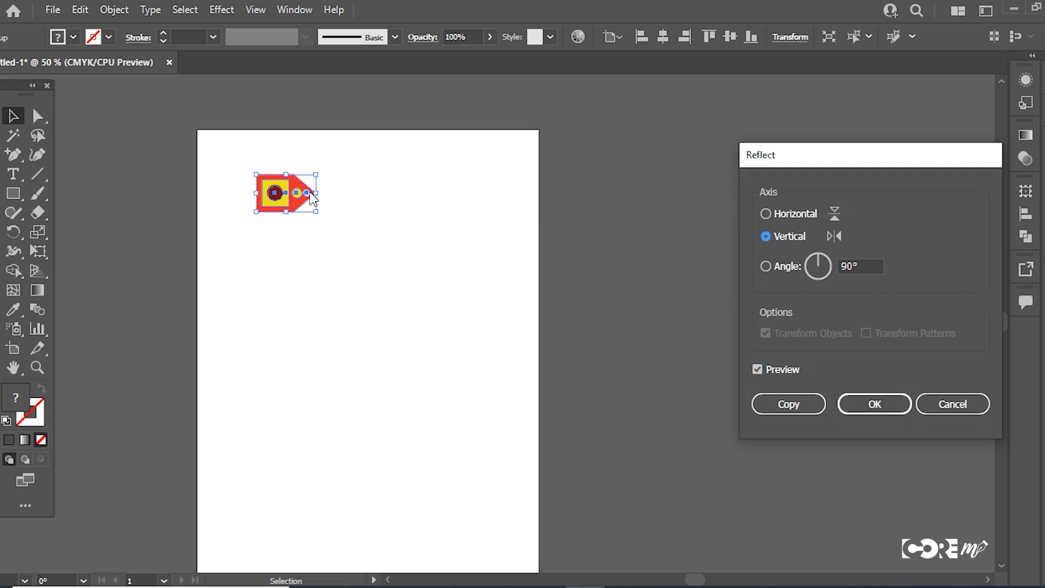
left_click(758, 370)
left_click(758, 370)
left_click(757, 370)
left_click(758, 370)
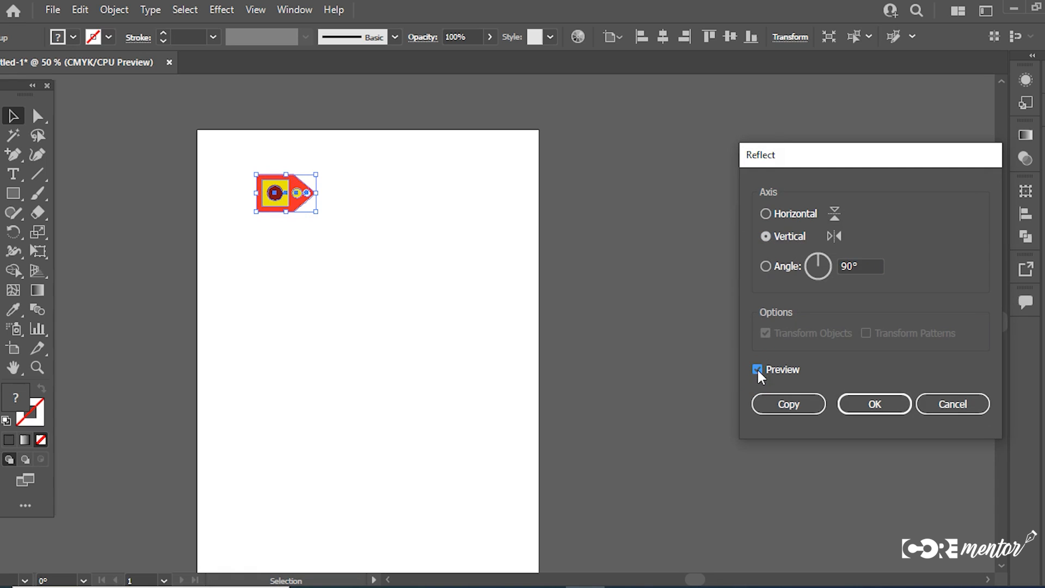
left_click(758, 403)
Step: Move the reflected copy to the right of the original with a small gap, deleting the extra overlapping duplicate
left_click(373, 227)
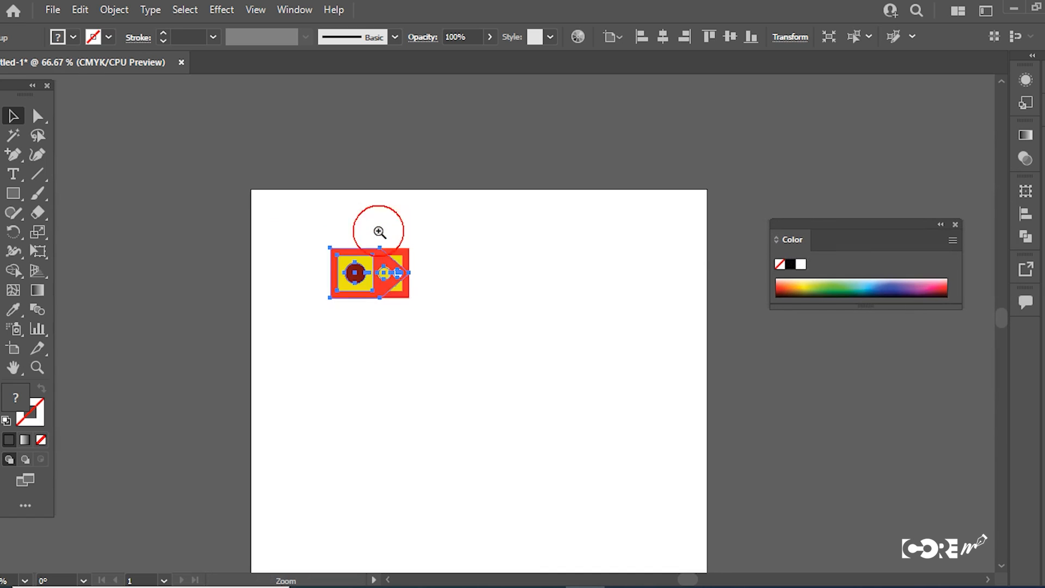
left_click_drag(357, 278, 476, 288)
left_click(473, 334)
left_click(473, 273)
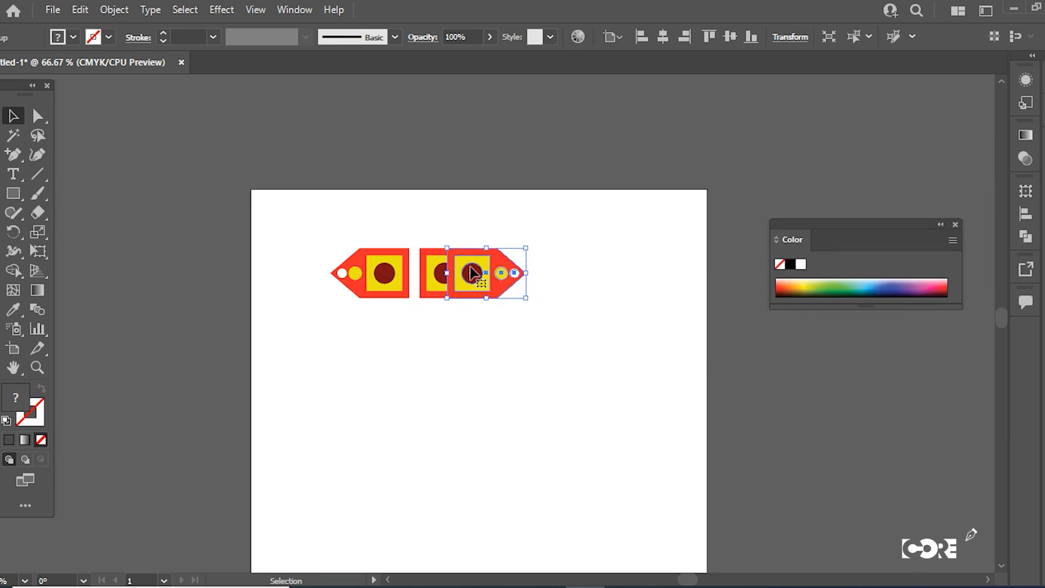
key("Delete")
left_click_drag(447, 271, 466, 271)
Step: Select the original motif together with its mirrored copy and group them
left_click_drag(501, 350, 307, 211)
key("a")
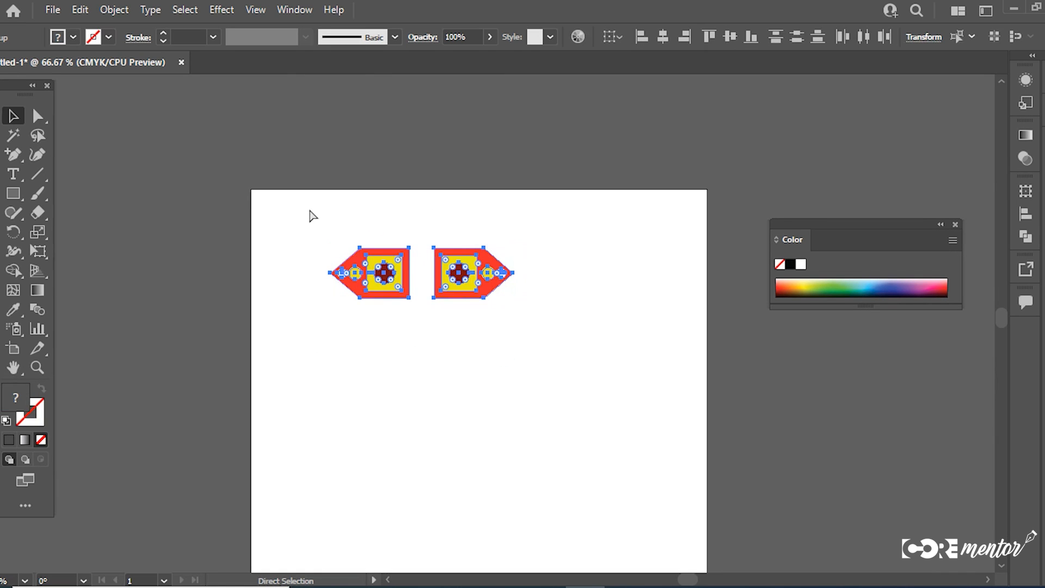
key("v")
key("ctrl+g")
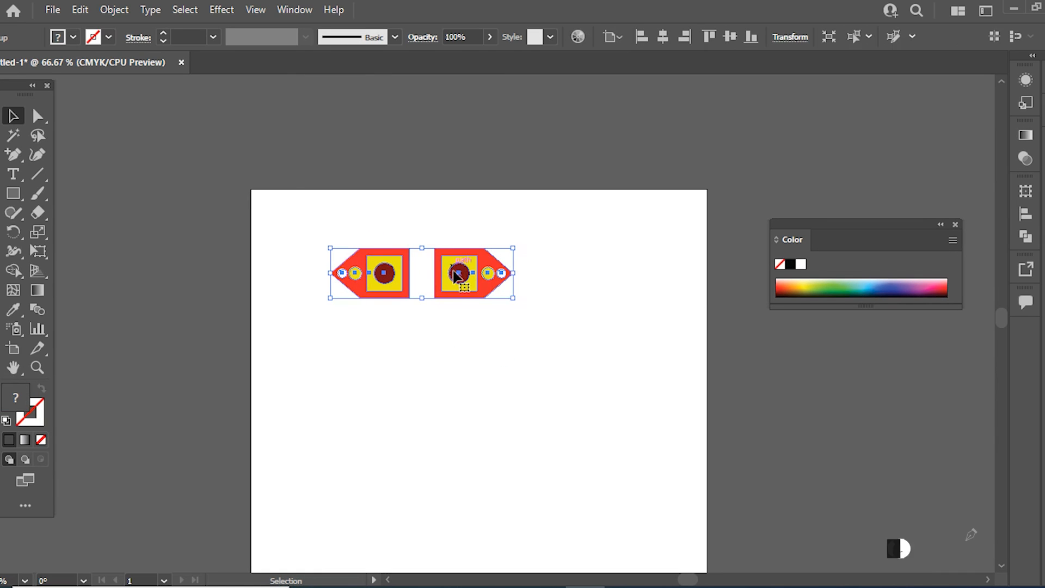
Step: Create a copy of the grouped motif rotated 90 degrees after checking the preview, and select both groups of the cross
right_click(463, 283)
mouse_move(508, 456)
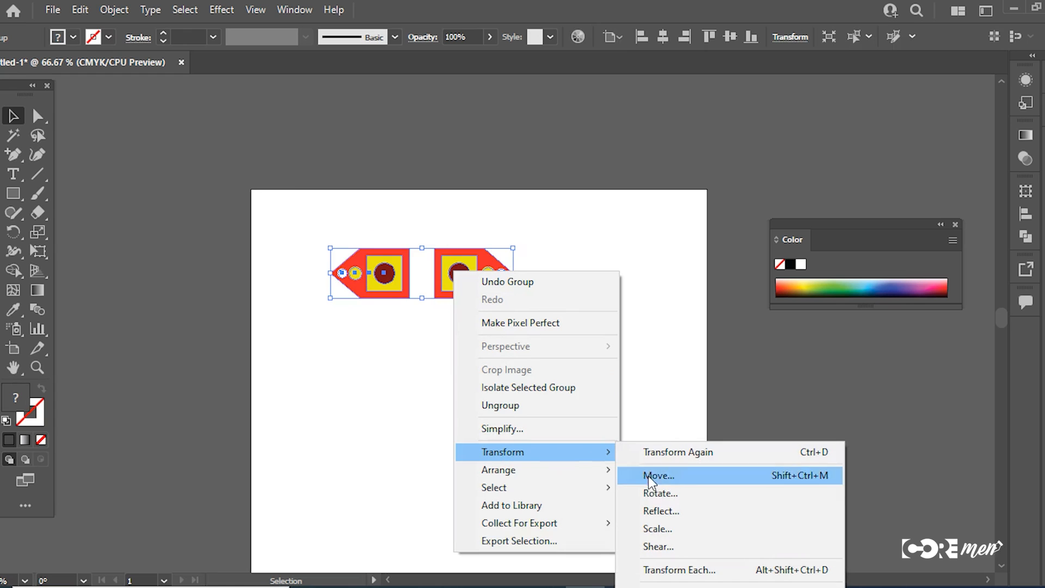
left_click(663, 495)
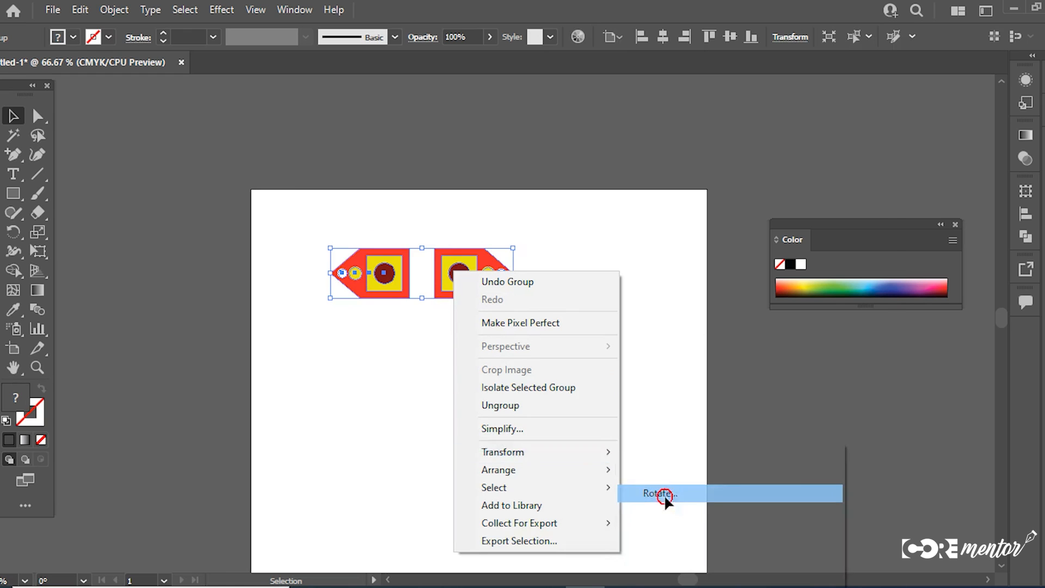
type("90")
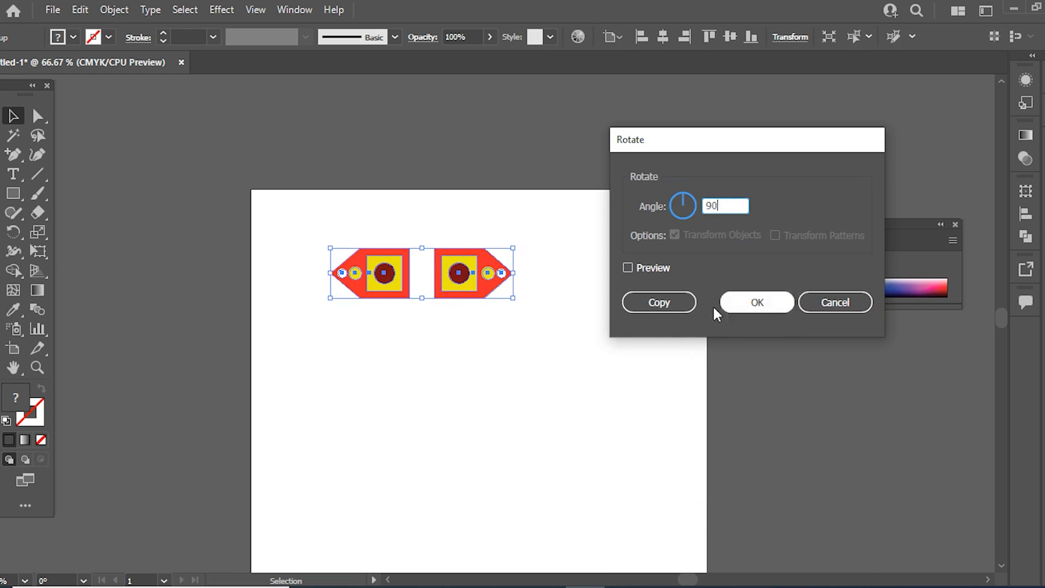
left_click(628, 268)
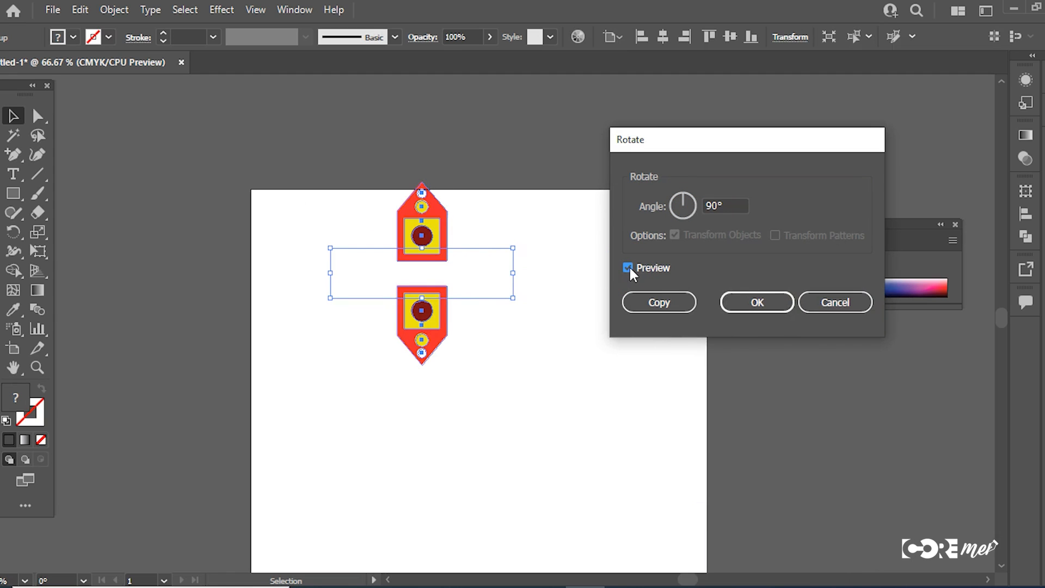
left_click(629, 267)
left_click(659, 302)
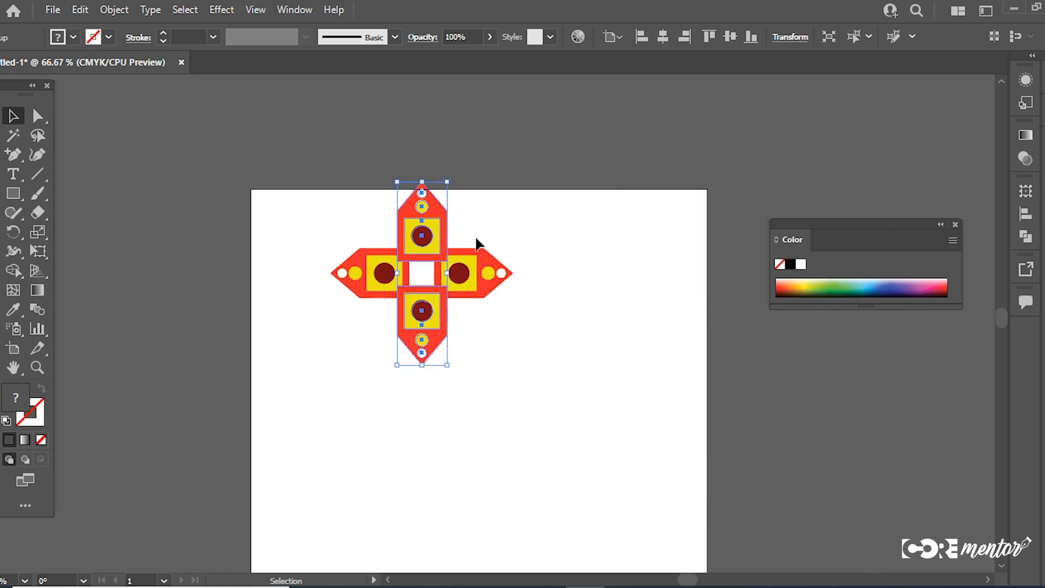
left_click_drag(224, 191, 485, 404)
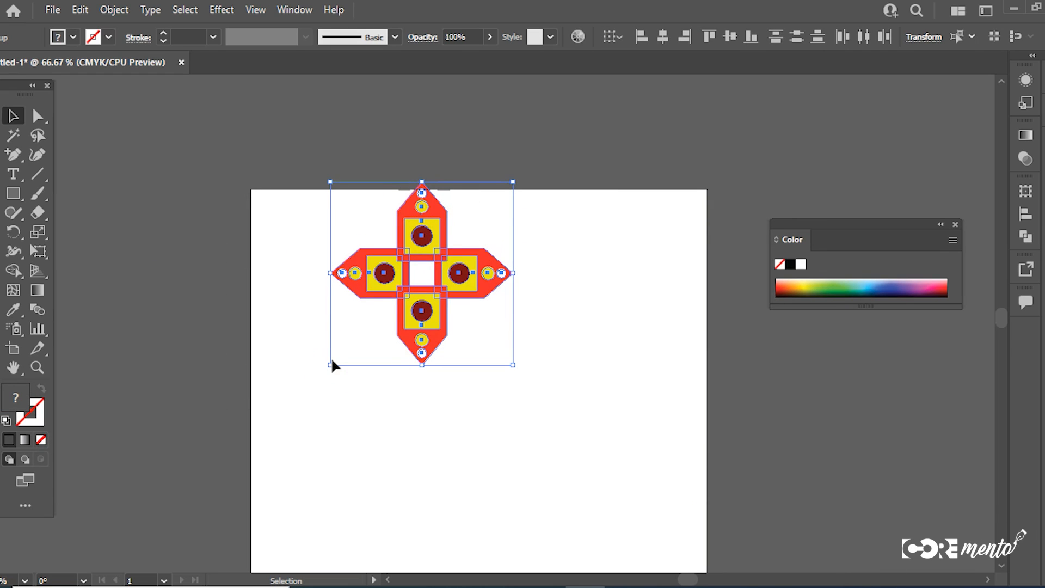
Step: Undo the rotated copy and the preceding motif edits, and delete the remaining artwork to clear the artboard
key("ctrl+z")
key("ctrl+z")
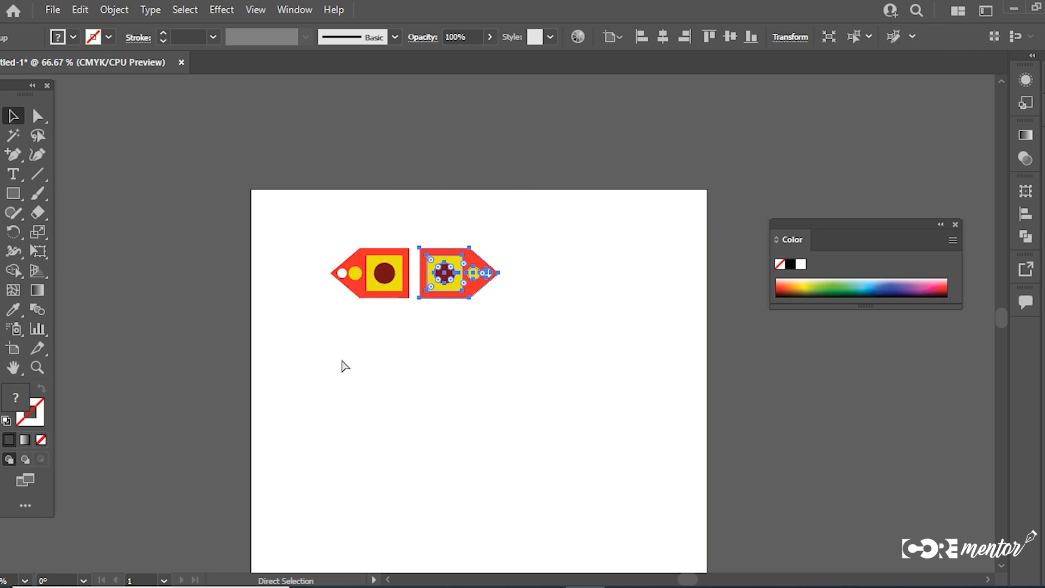
key("ctrl+z")
key("ctrl+z")
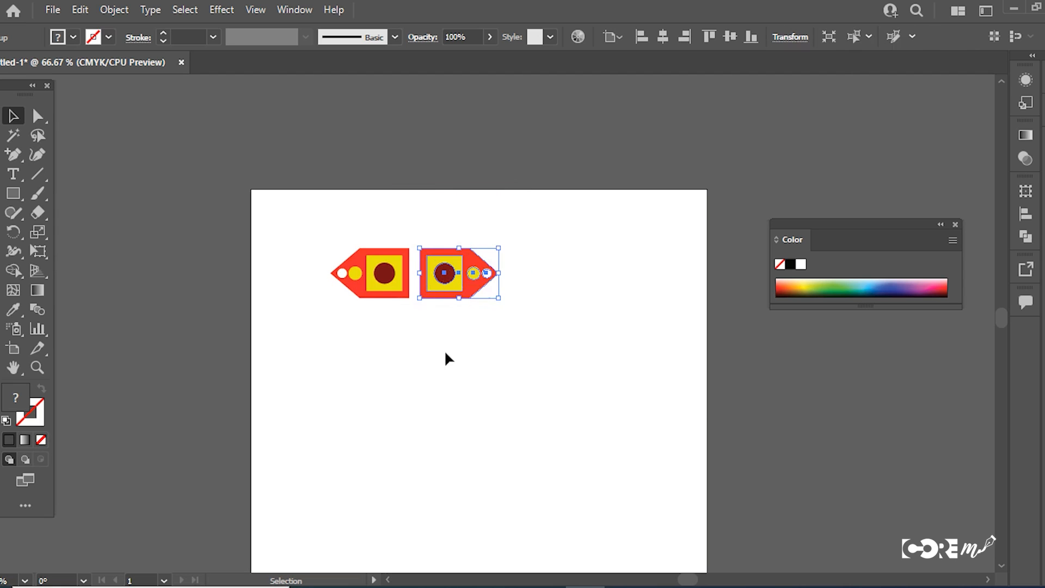
key("ctrl+z")
key("ctrl+z")
left_click_drag(503, 247, 290, 330)
key("Delete")
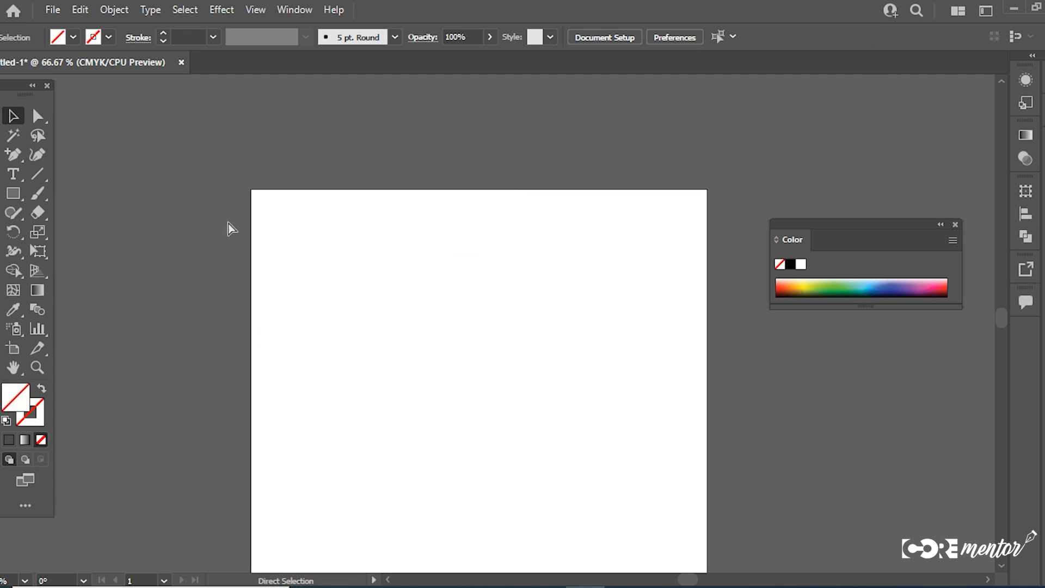
Step: Show the rulers and place a vertical guide near the artboard's centre at about 4.2 in, leaving nothing selected
key("ctrl+r")
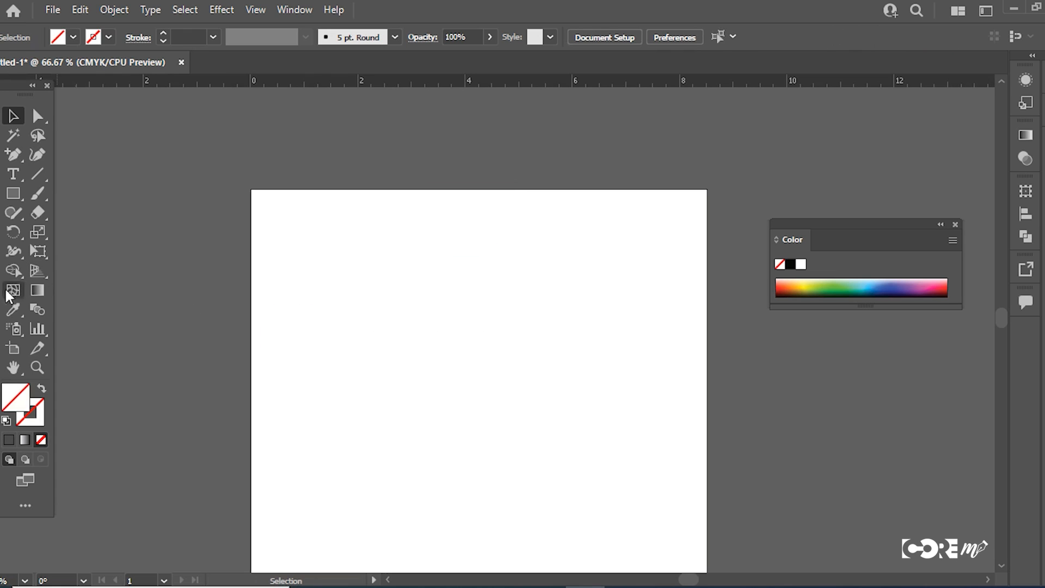
left_click_drag(58, 305, 479, 335)
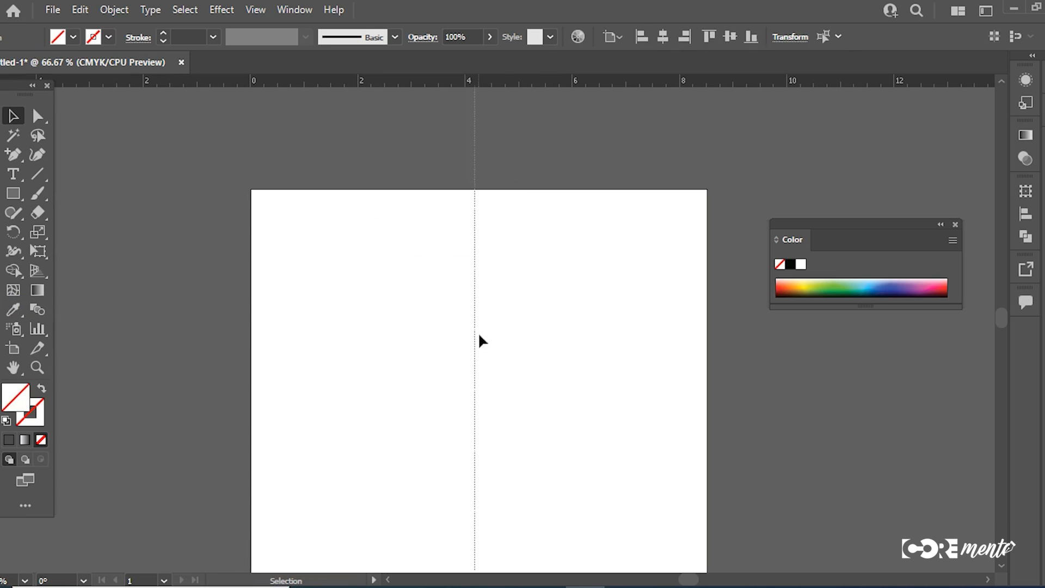
left_click_drag(531, 269, 396, 355)
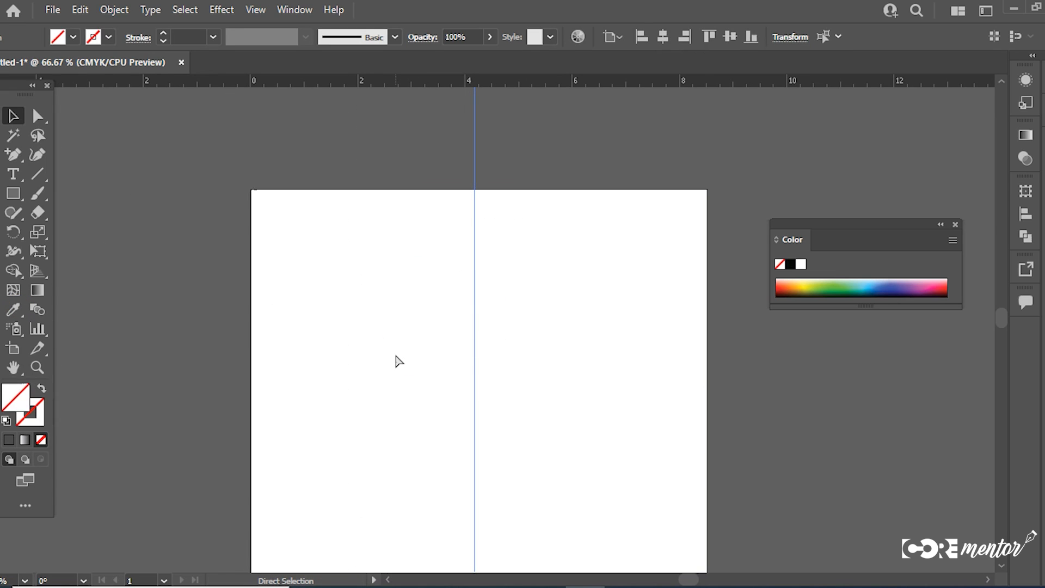
key("ctrl+shift+a")
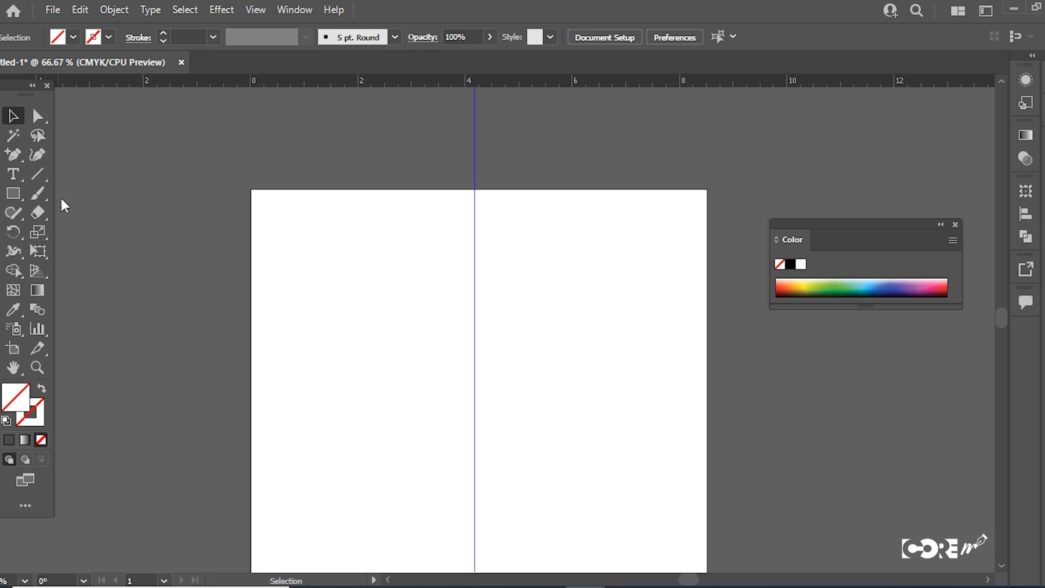
Step: Activate the Paintbrush tool and set the stroke colour to a near-black shade
left_click(37, 193)
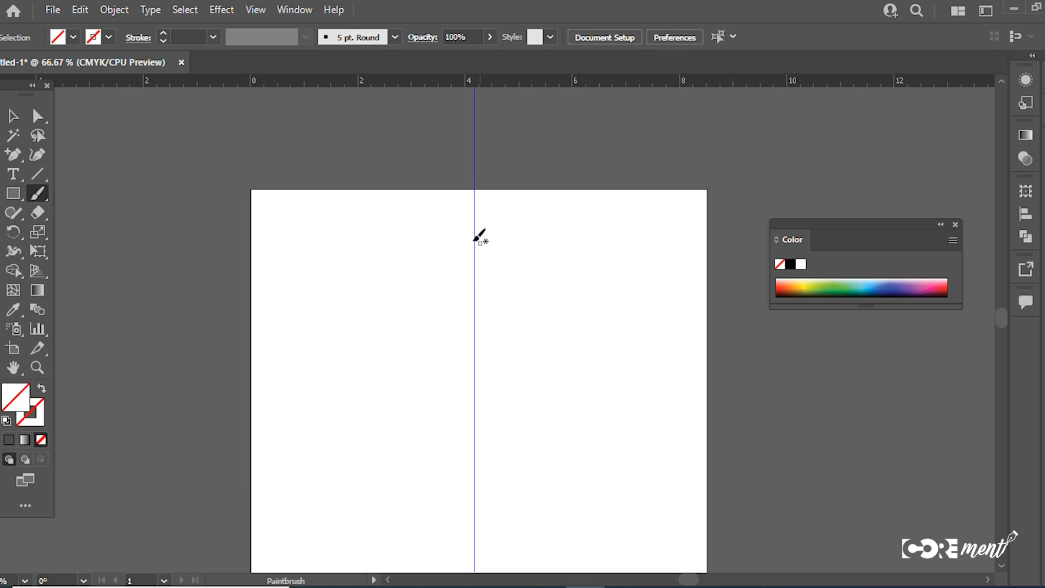
double_click(41, 406)
left_click_drag(487, 420, 452, 457)
left_click(823, 280)
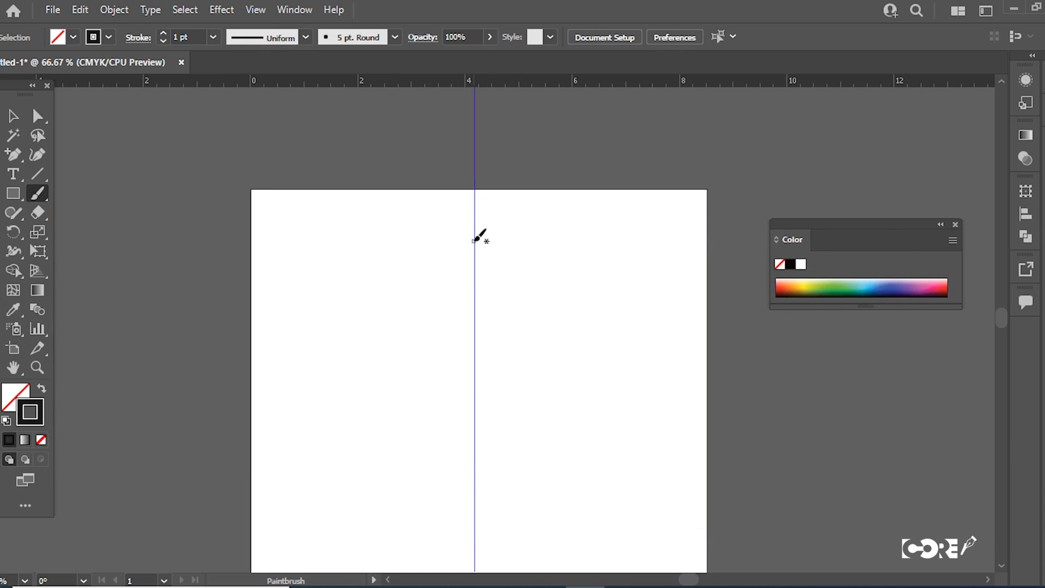
Step: Paint the right half of a curling, flame-like ornament outline, starting near the artboard's top at the guide and ending lower on it
left_click_drag(523, 287, 517, 239)
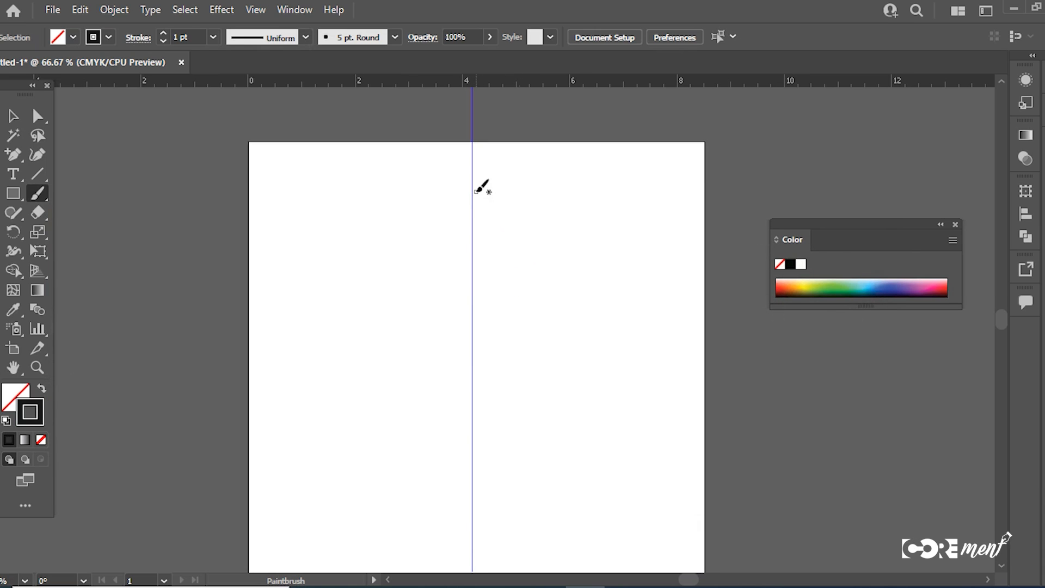
mouse_move(471, 192)
left_mouse_down()
mouse_move(505, 229)
mouse_move(507, 284)
mouse_move(542, 310)
mouse_move(546, 277)
mouse_move(581, 299)
mouse_move(584, 343)
mouse_move(544, 369)
mouse_move(534, 346)
mouse_move(507, 395)
mouse_move(528, 421)
mouse_move(554, 419)
mouse_move(556, 402)
mouse_move(546, 400)
mouse_move(568, 392)
mouse_move(589, 412)
mouse_move(588, 440)
mouse_move(561, 450)
mouse_move(563, 466)
mouse_move(596, 469)
mouse_move(612, 433)
mouse_move(641, 415)
left_mouse_up()
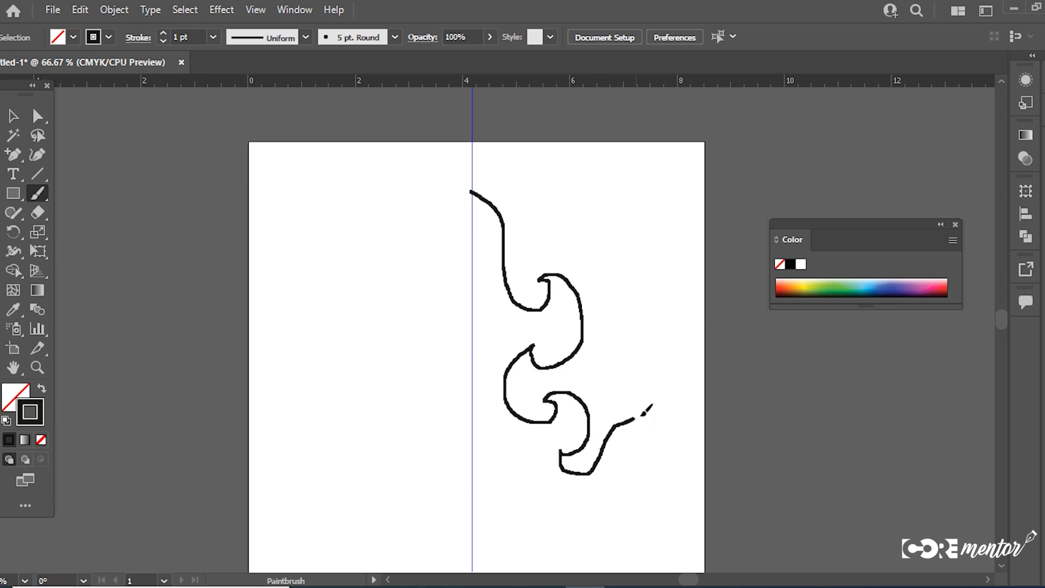
mouse_move(635, 459)
left_mouse_down()
mouse_move(671, 455)
mouse_move(668, 479)
mouse_move(651, 493)
mouse_move(625, 489)
mouse_move(630, 508)
mouse_move(659, 521)
mouse_move(638, 534)
mouse_move(600, 528)
mouse_move(549, 499)
mouse_move(556, 532)
left_mouse_up()
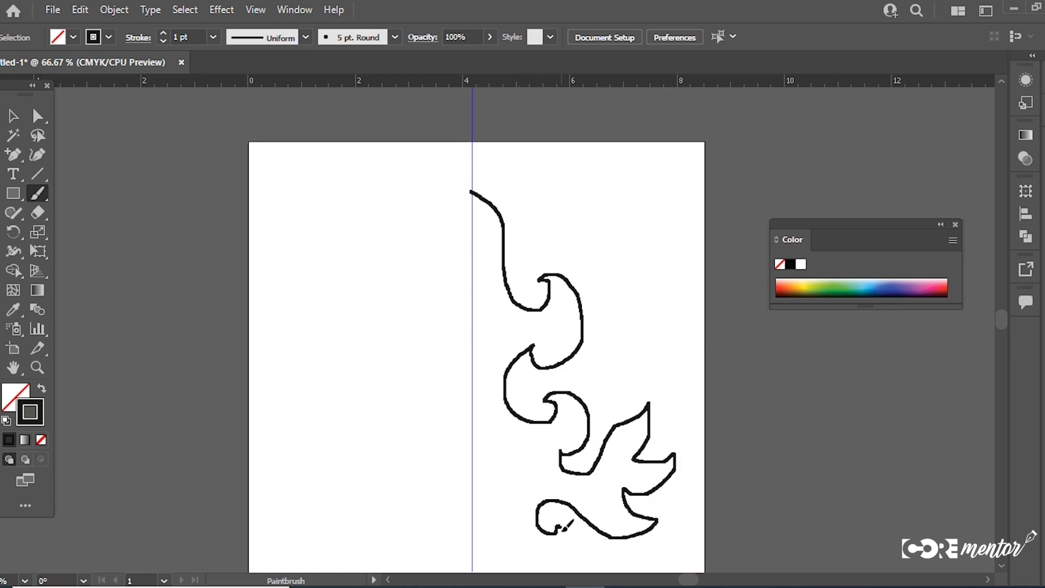
left_click_drag(497, 480, 473, 476)
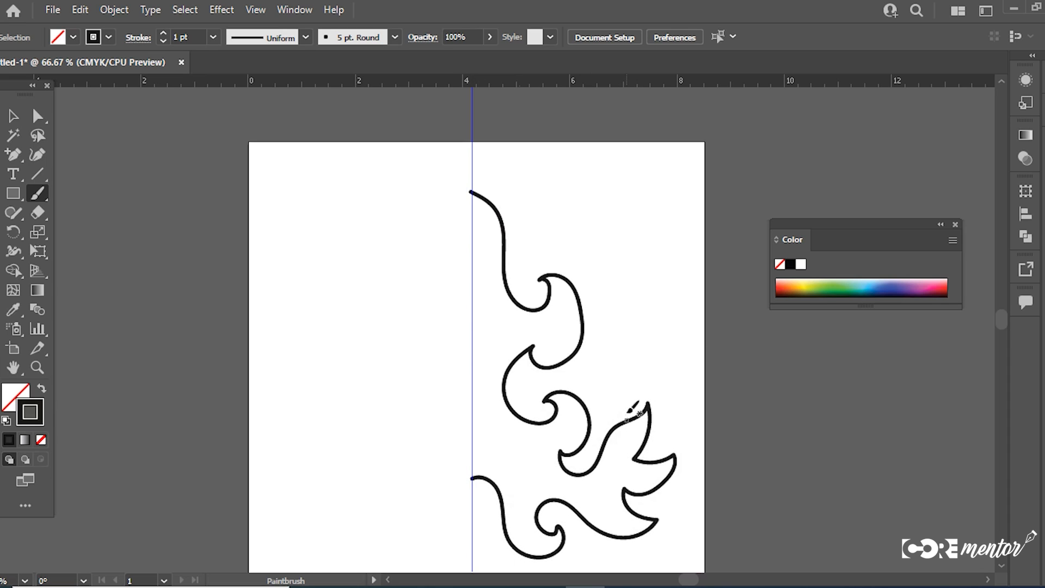
Step: Paint two smaller half shapes inside the outline, one above the other, each starting and ending at the guide
mouse_move(469, 238)
left_mouse_down()
mouse_move(487, 298)
mouse_move(508, 316)
mouse_move(497, 344)
mouse_move(473, 357)
left_mouse_up()
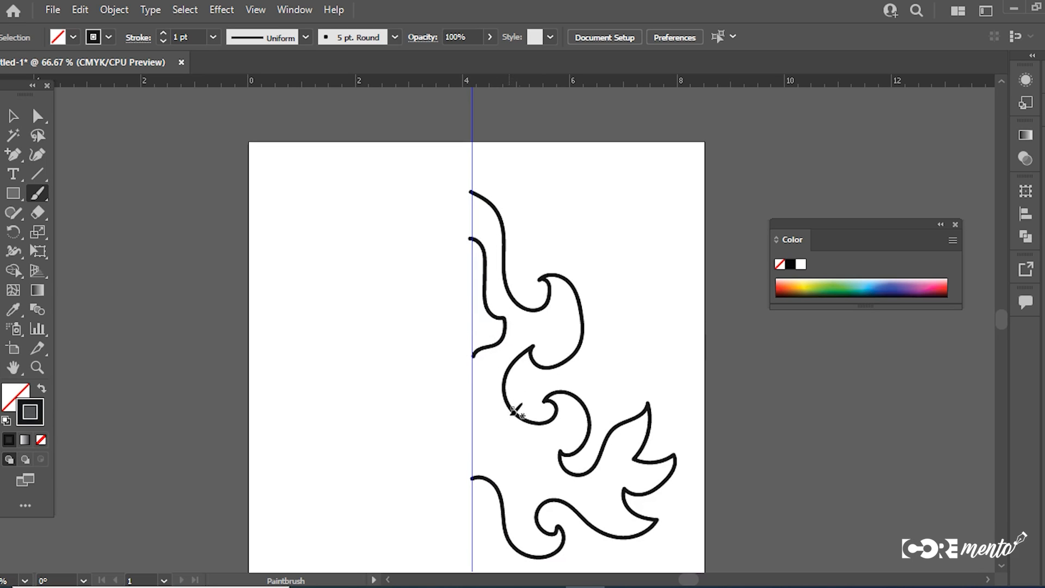
mouse_move(472, 463)
left_mouse_down()
mouse_move(534, 469)
mouse_move(543, 447)
mouse_move(510, 439)
mouse_move(473, 412)
left_mouse_up()
left_click(14, 115)
left_click(275, 240)
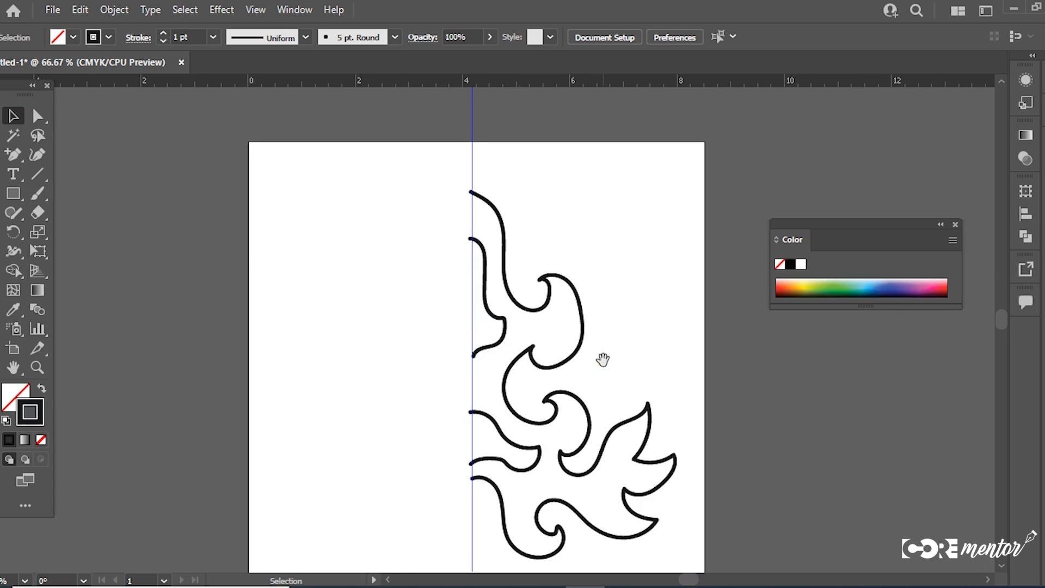
Step: Select all the brush strokes as one group and set their stroke weight to 0.25 pt
left_click_drag(603, 360, 561, 283)
left_click_drag(697, 145, 448, 502)
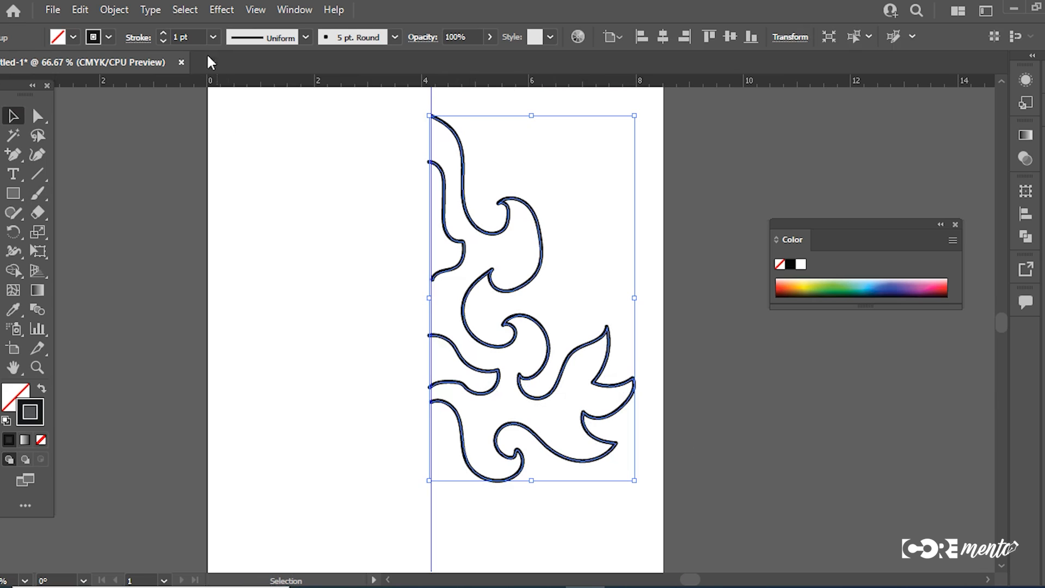
left_click(212, 37)
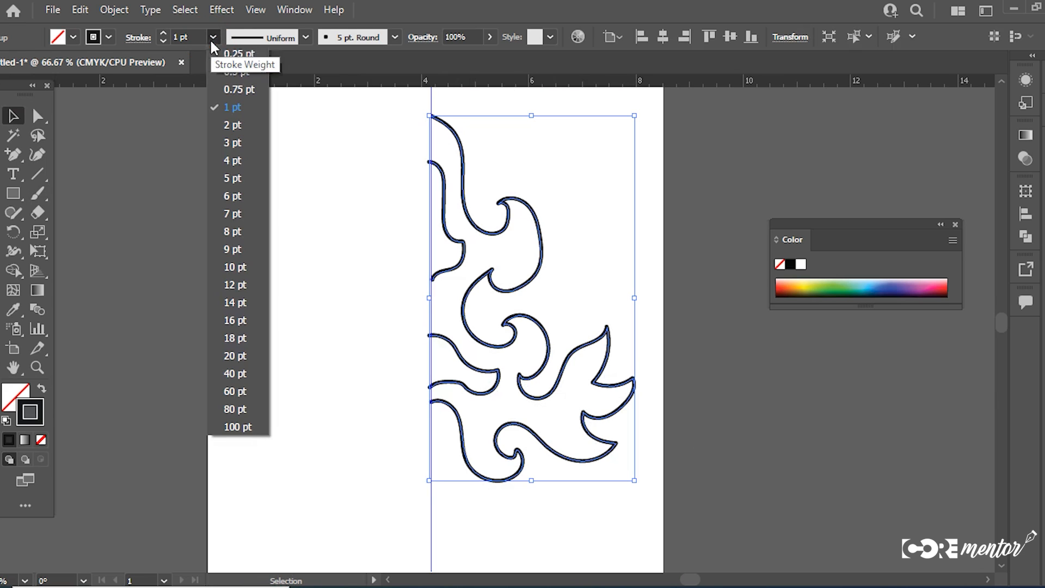
left_click(241, 53)
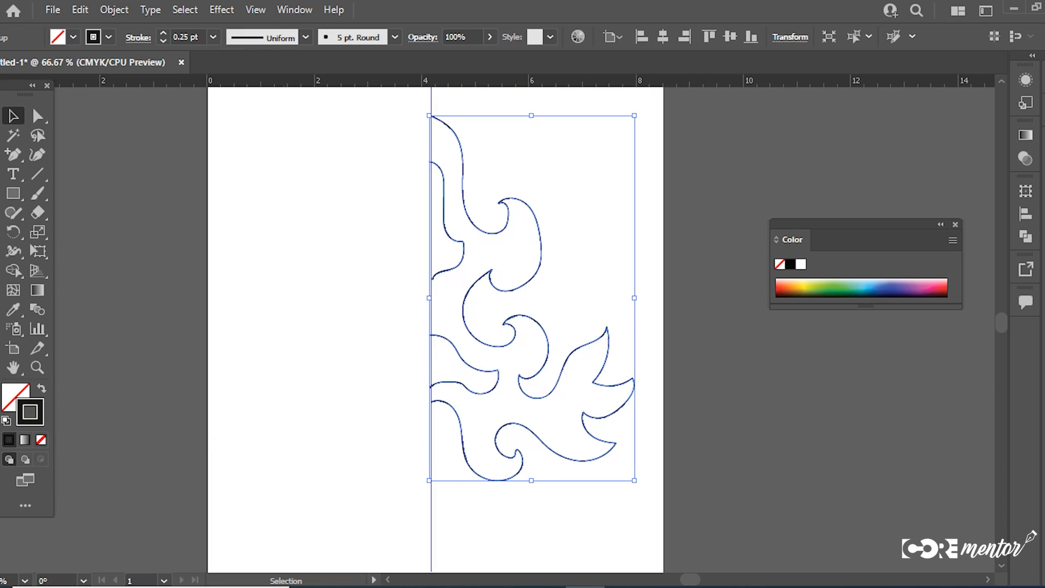
Step: Create a vertically reflected copy of the half ornament and move it to the other side of the guide
right_click(477, 262)
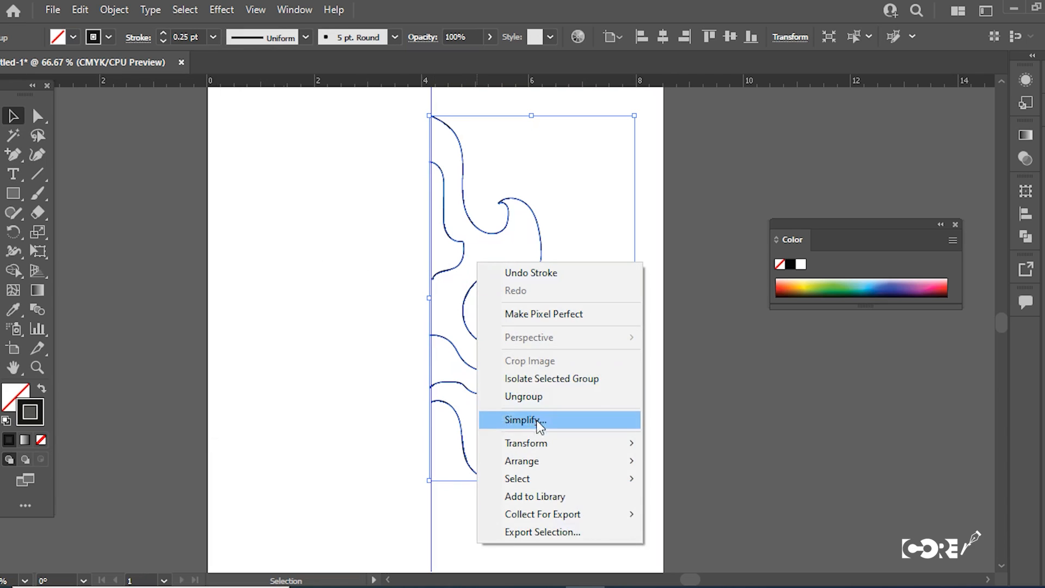
mouse_move(541, 443)
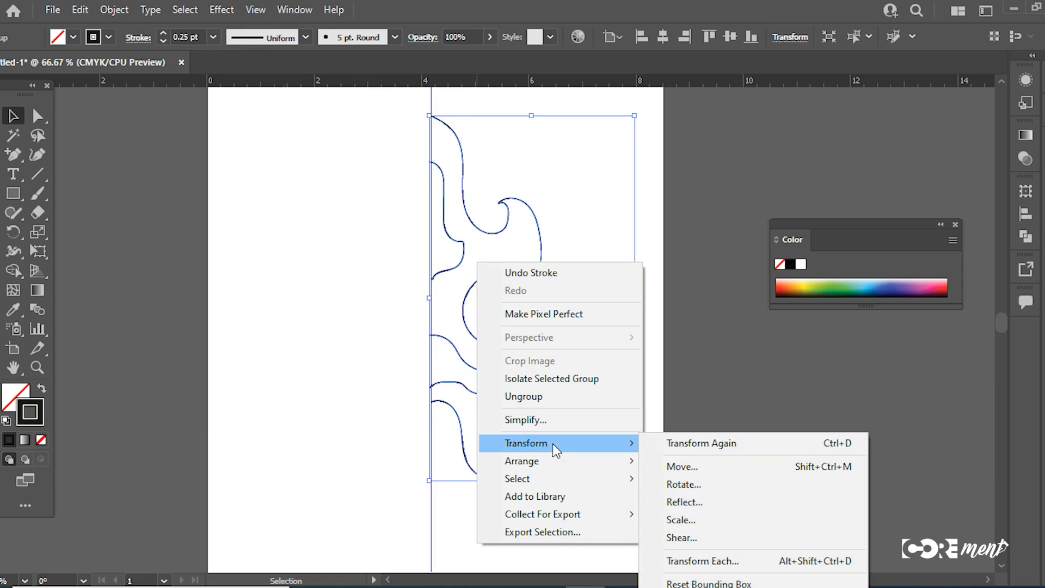
left_click(682, 501)
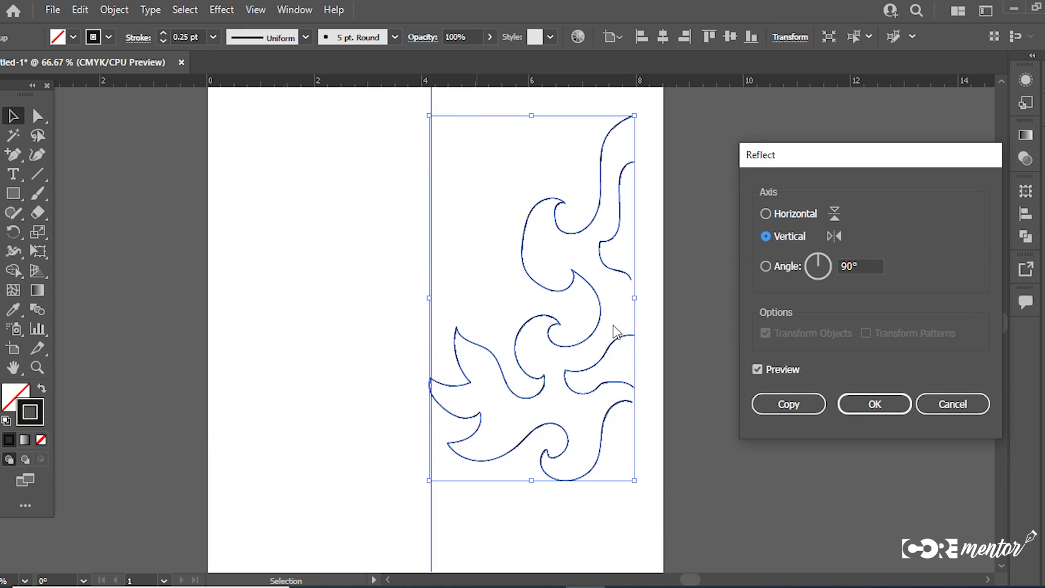
left_click(784, 403)
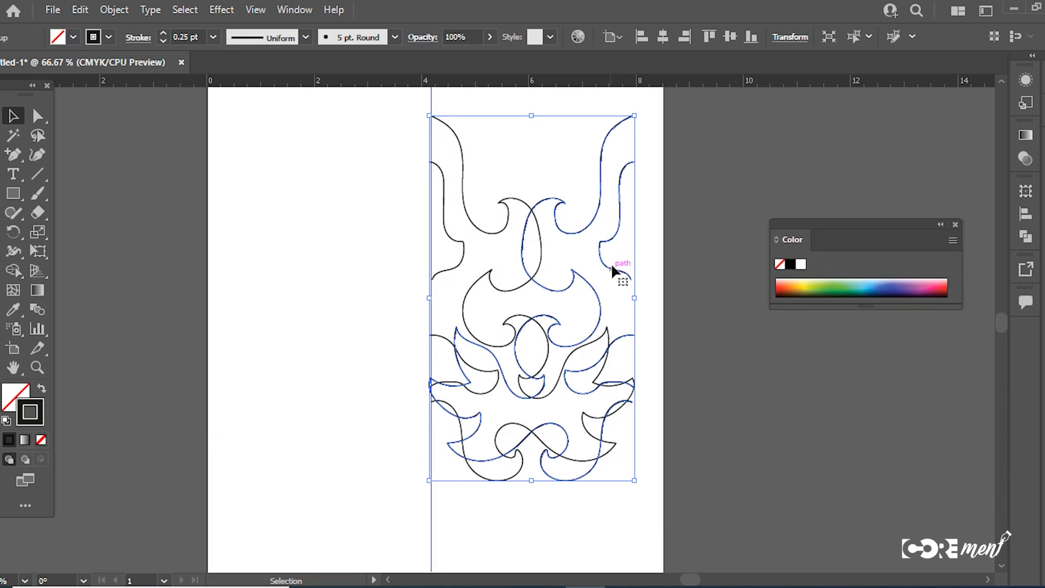
left_click_drag(614, 266, 402, 269)
left_click(759, 426)
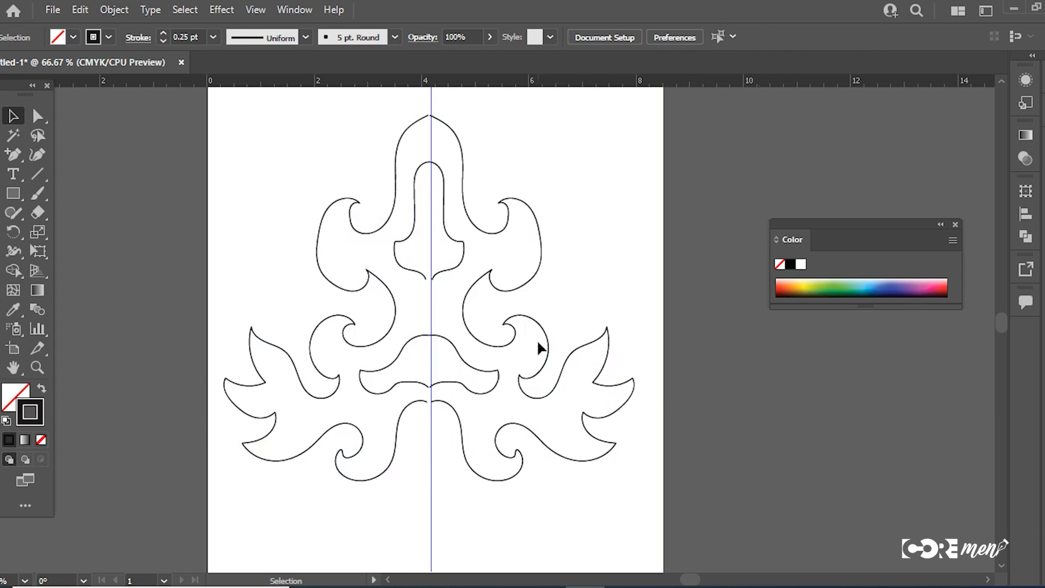
Step: Delete the reflected half of the ornament after examining the gap between the halves at the guide
left_click(492, 319)
left_click(458, 298)
left_click(441, 306)
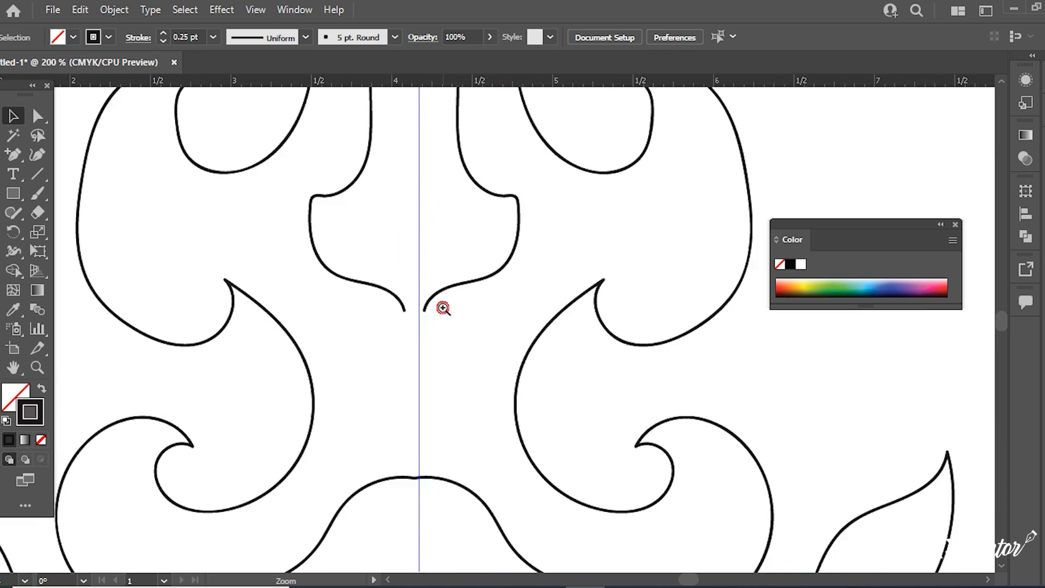
left_click(477, 355)
left_click(507, 343)
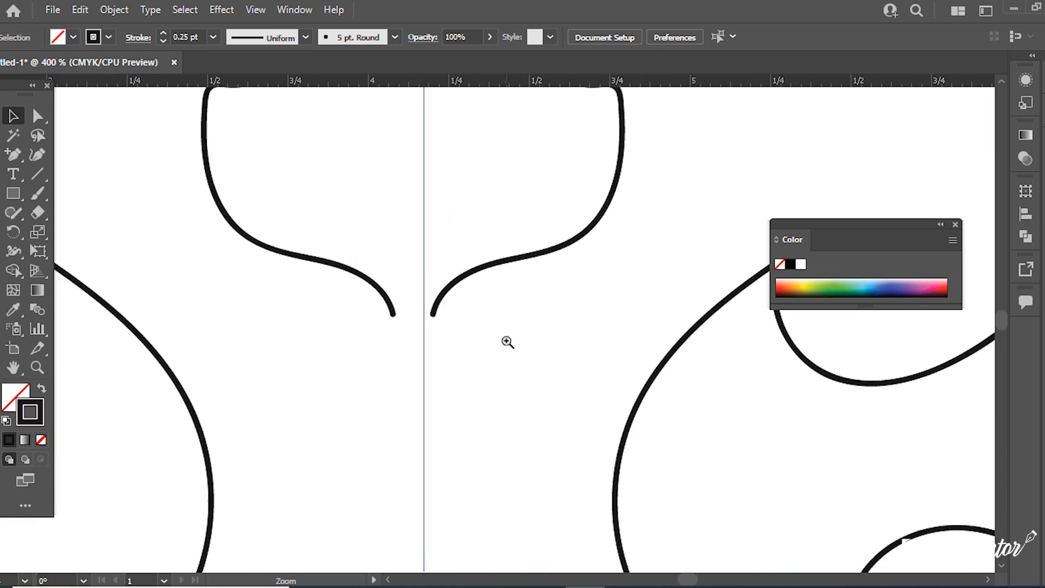
left_click(375, 293)
key("Delete")
Step: Move the lower and upper end anchors of the upper inner curve onto the vertical guide with the Direct Selection tool
left_click(433, 315)
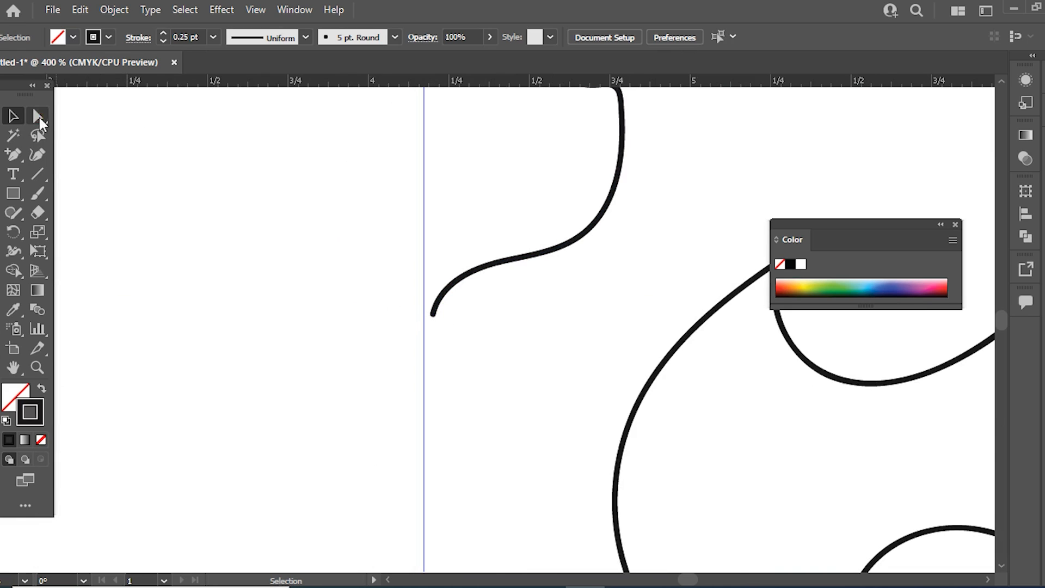
left_click_drag(432, 315, 423, 318)
key("space")
left_click_drag(451, 223, 464, 373)
left_click_drag(452, 190, 447, 406)
left_click_drag(436, 118, 436, 389)
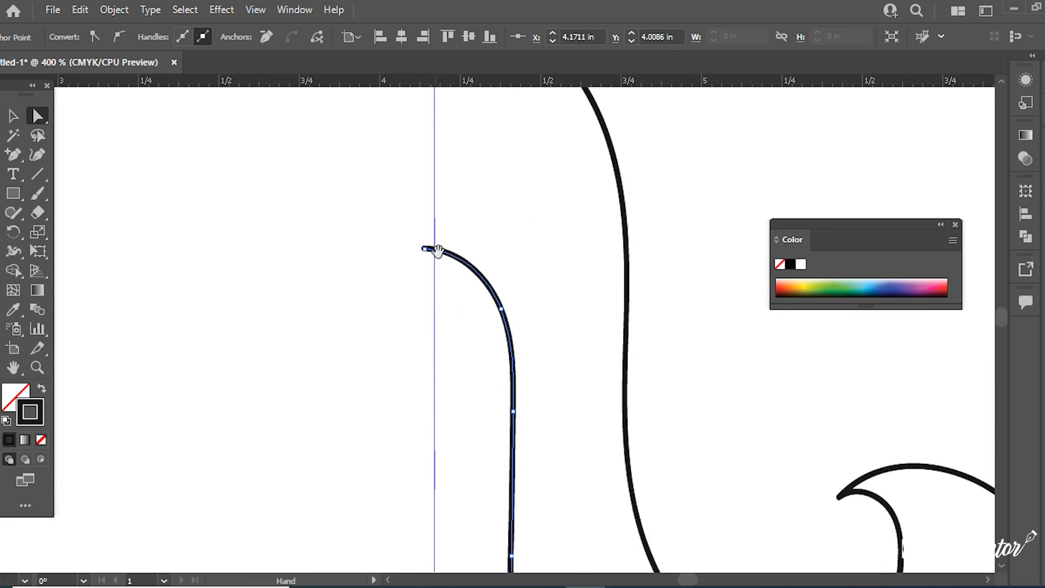
left_click_drag(426, 249, 436, 252)
Step: Move the top end anchor of the outer ornament outline onto the vertical guide
left_click_drag(528, 143, 553, 366)
left_click_drag(532, 243, 532, 303)
left_click_drag(454, 251, 460, 254)
Step: Move the upper and lower end anchors of the lower inner curve onto the vertical guide
left_click_drag(513, 202, 518, 357)
left_click_drag(481, 129, 476, 235)
left_click_drag(501, 544, 461, 306)
left_click_drag(501, 465, 451, 191)
left_click_drag(473, 415, 462, 292)
left_click_drag(443, 343, 411, 169)
left_click_drag(467, 408, 456, 138)
left_click_drag(446, 451, 451, 118)
left_click_drag(318, 282, 338, 301)
left_click_drag(413, 415, 413, 102)
left_click_drag(311, 281, 318, 292)
Step: Select all the curves of the half ornament beside the vertical guide and group them
left_click_drag(408, 396, 404, 197)
mouse_move(421, 470)
left_mouse_down()
mouse_move(417, 308)
mouse_move(385, 22)
left_mouse_up()
left_click(511, 295, "ctrl+alt")
left_click(511, 295, "ctrl+alt")
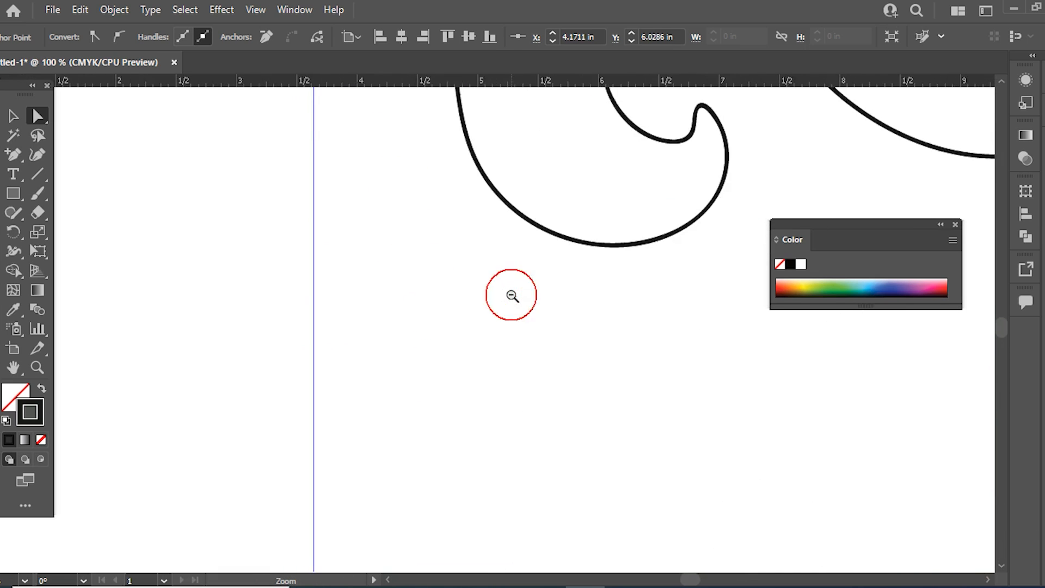
left_click(511, 295, "ctrl+alt")
left_click(511, 294, "ctrl+alt")
left_click(512, 294, "ctrl+alt")
left_click(511, 295, "ctrl+alt")
left_click(11, 117)
left_click_drag(140, 192, 123, 268)
left_click_drag(589, 184, 403, 482)
key("ctrl+g")
Step: Create a reflected copy of the grouped half ornament across the vertical axis
right_click(451, 323)
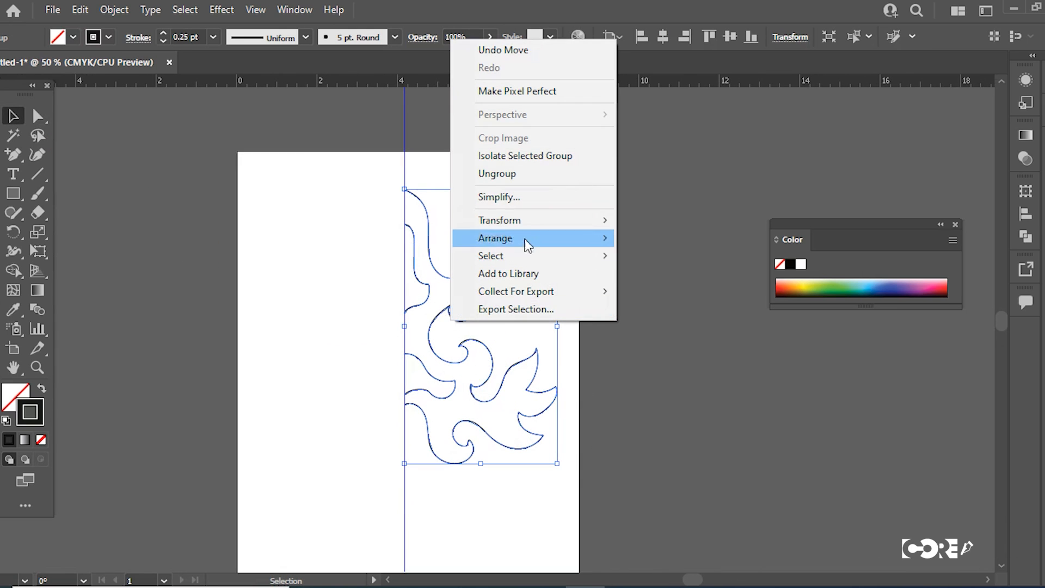
mouse_move(517, 221)
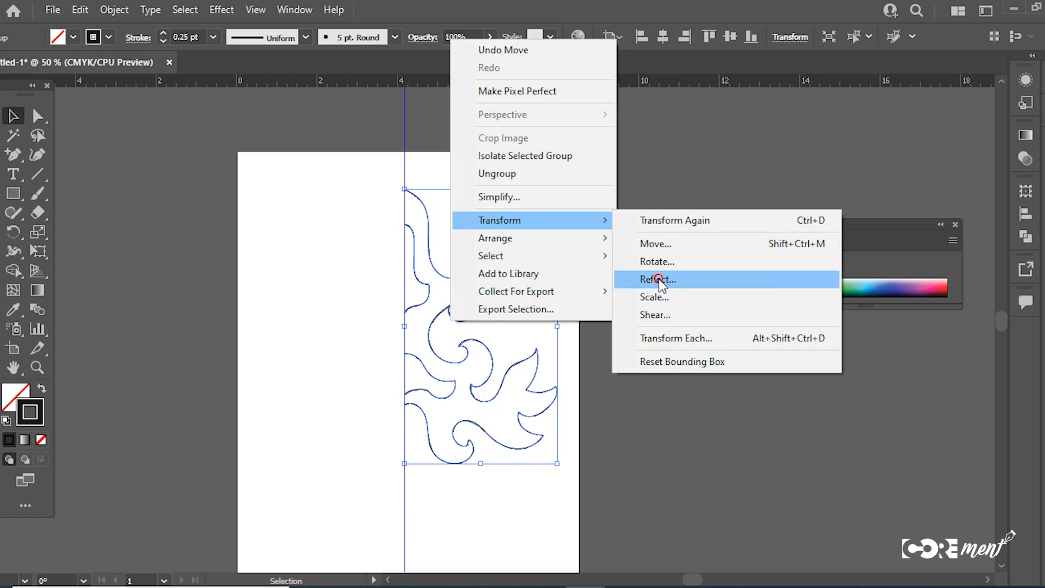
left_click(661, 280)
left_click(790, 404)
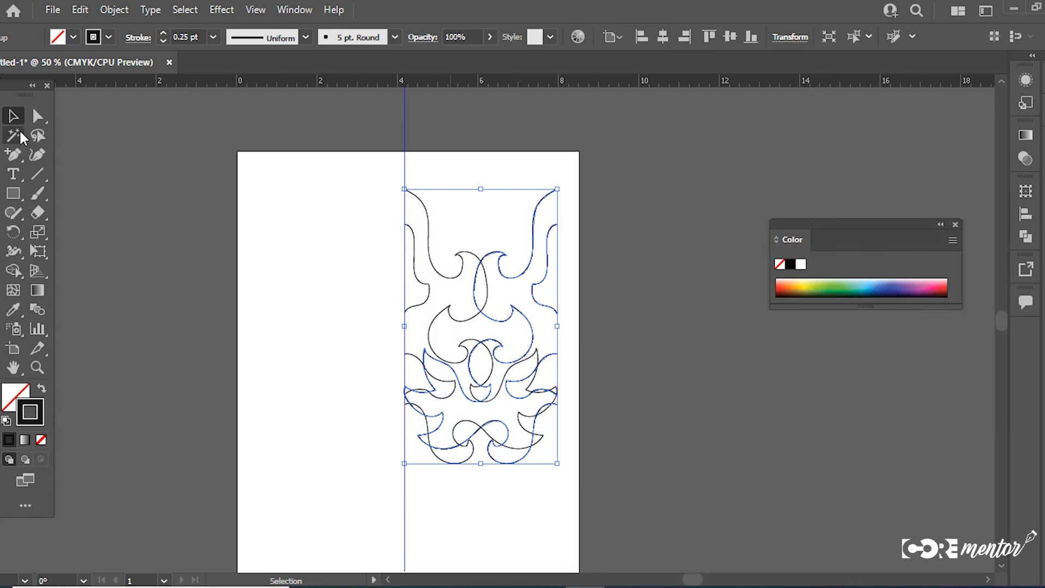
Step: Place the reflected half against the opposite side of the guide and delete the leftover reflected copy overlapping the original half
left_click_drag(538, 284, 388, 293)
left_click(663, 360)
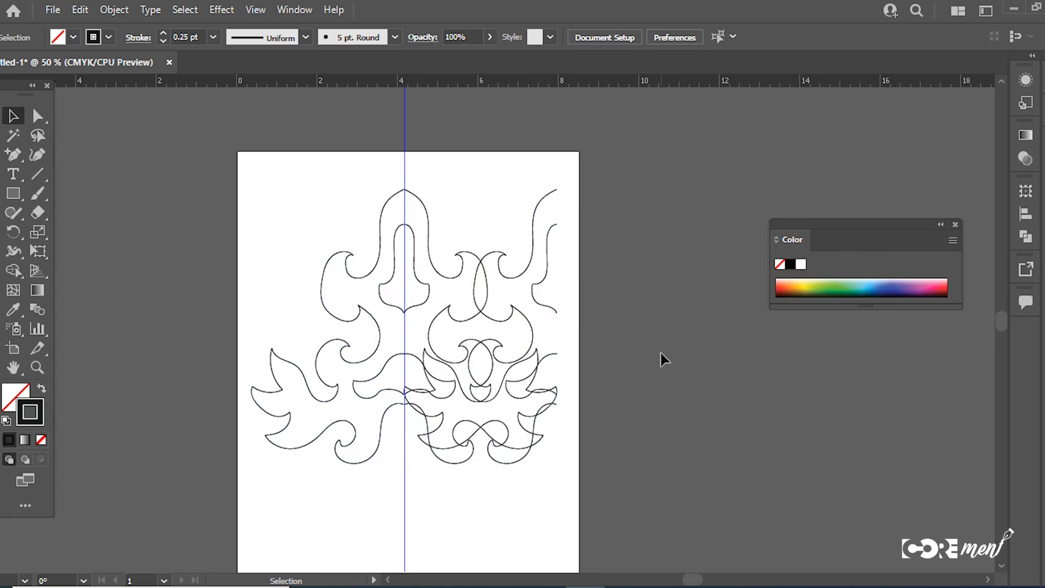
left_click(549, 306)
key("Delete")
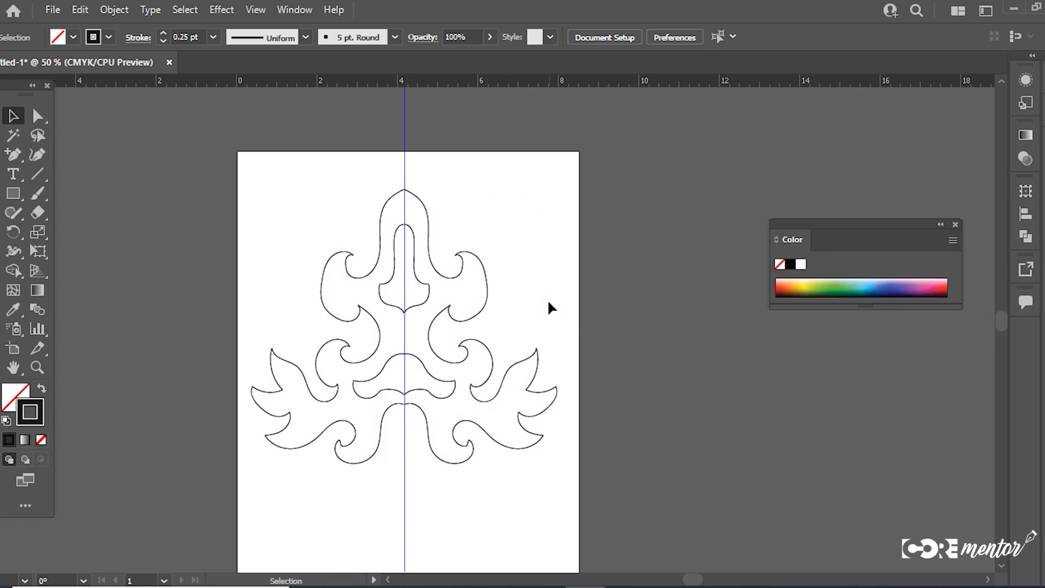
Step: Select both halves of the ornament and move them together sideways off the vertical guide
left_click_drag(609, 229, 283, 422)
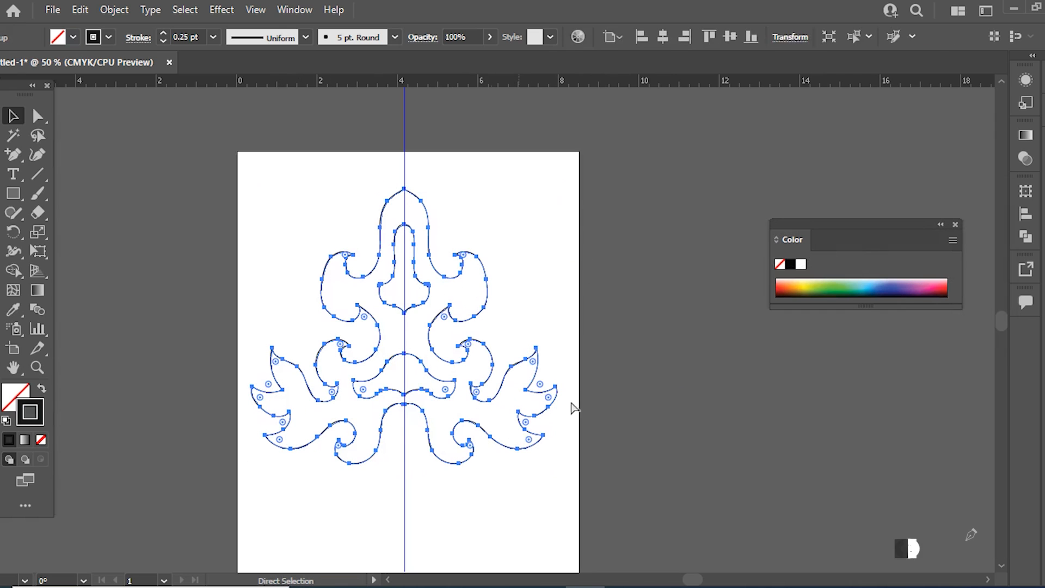
left_click(600, 403)
left_click_drag(471, 315, 572, 316)
left_click_drag(659, 463, 516, 371)
key("ctrl+plus")
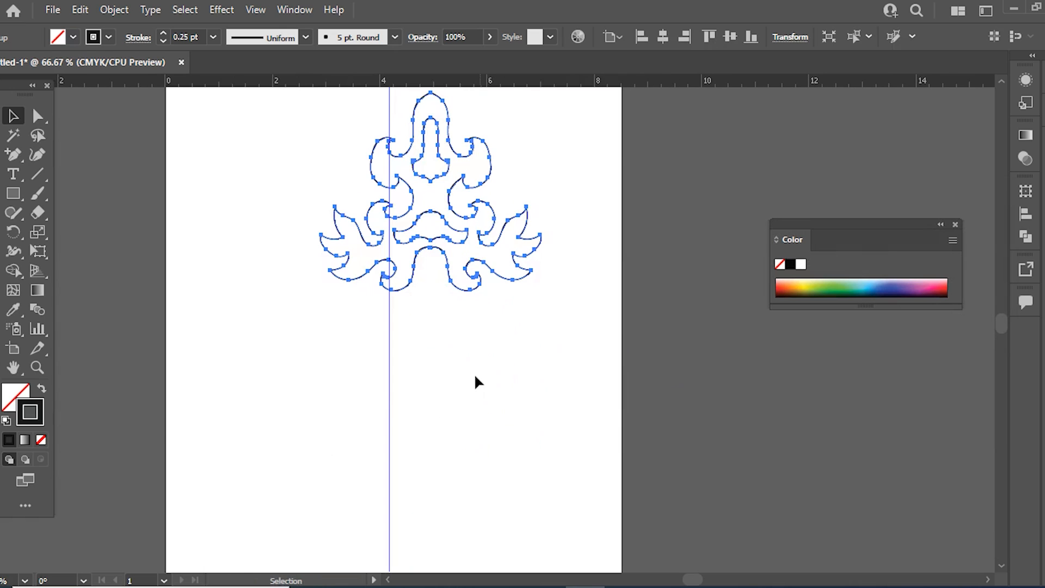
Step: Unlock and delete the vertical guide, and move the ornament back toward the upper middle of the artboard
key("ctrl+alt+2")
left_click_drag(484, 396, 334, 444)
key("Delete")
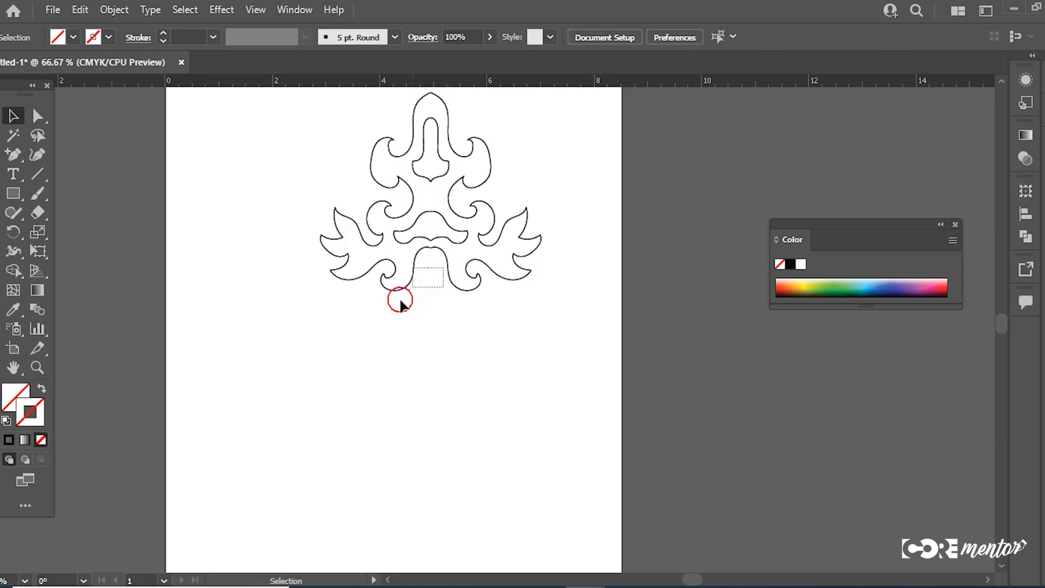
left_click(452, 285)
left_click_drag(452, 285, 415, 320)
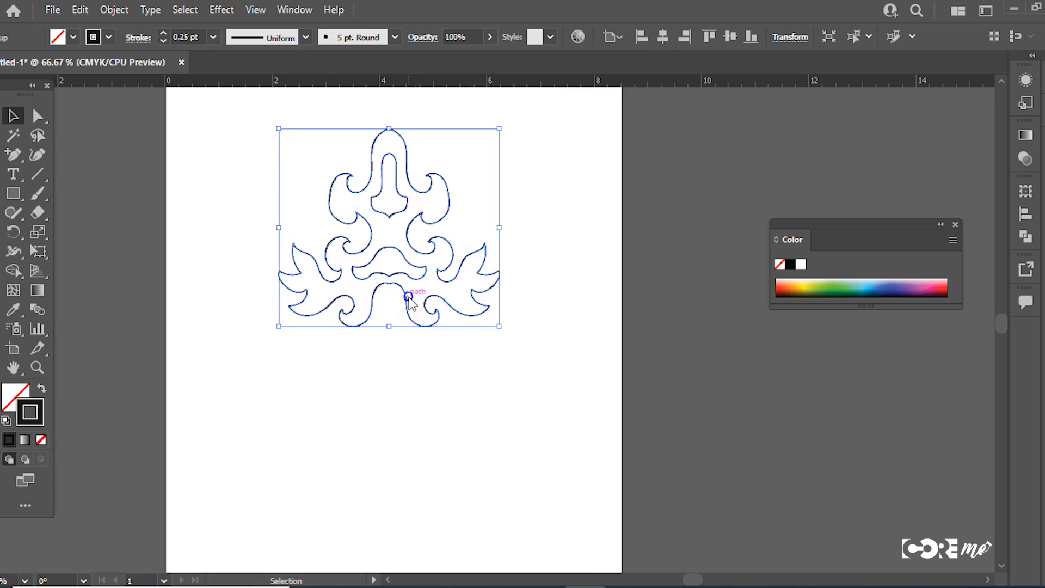
Step: Create a copy of the ornament reflected across the horizontal axis and place it directly beneath the original
right_click(408, 295)
mouse_move(478, 477)
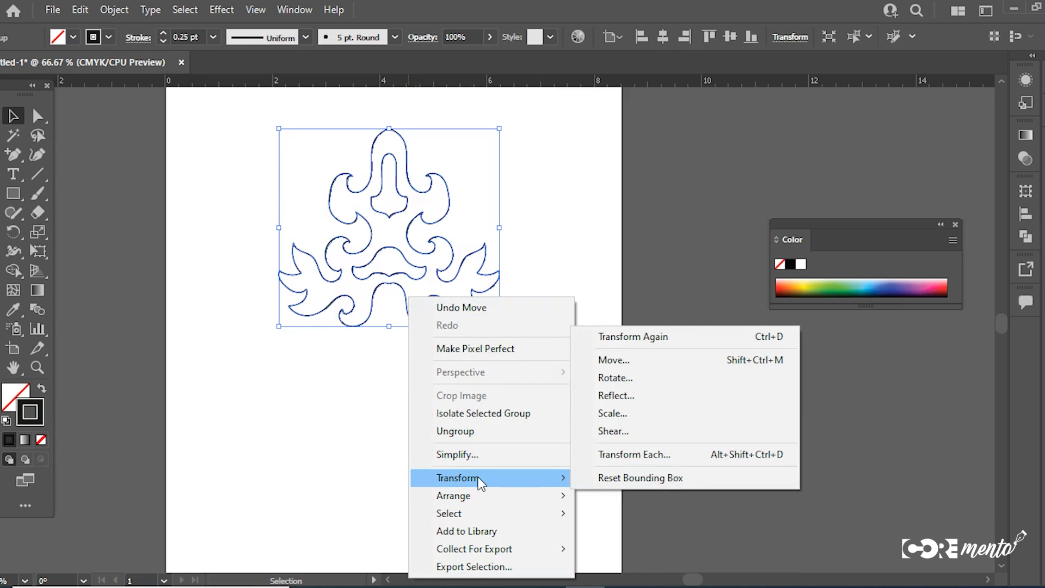
left_click(626, 394)
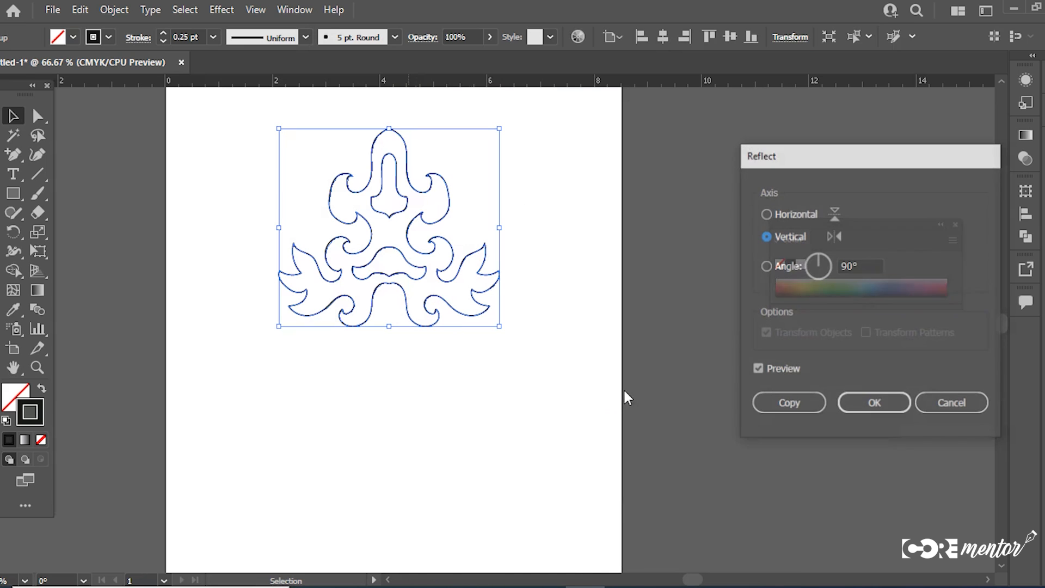
left_click(772, 214)
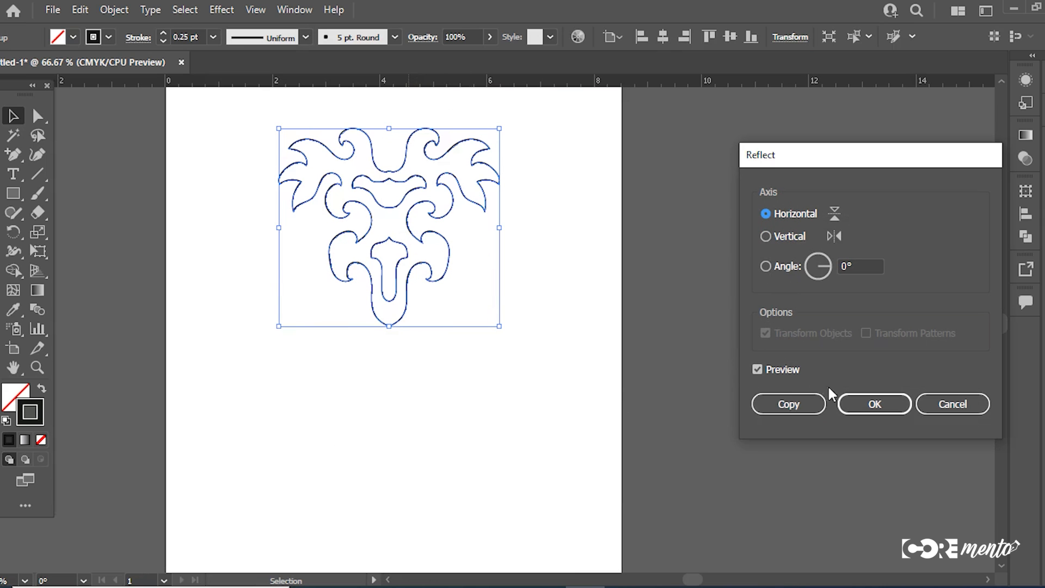
left_click(788, 404)
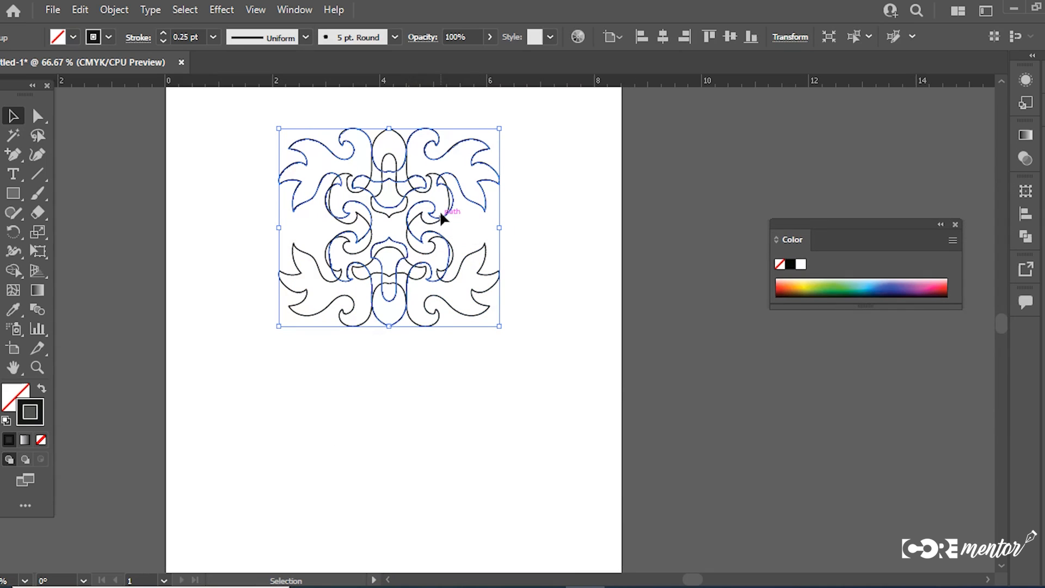
left_click_drag(449, 154, 460, 351)
left_click(571, 462)
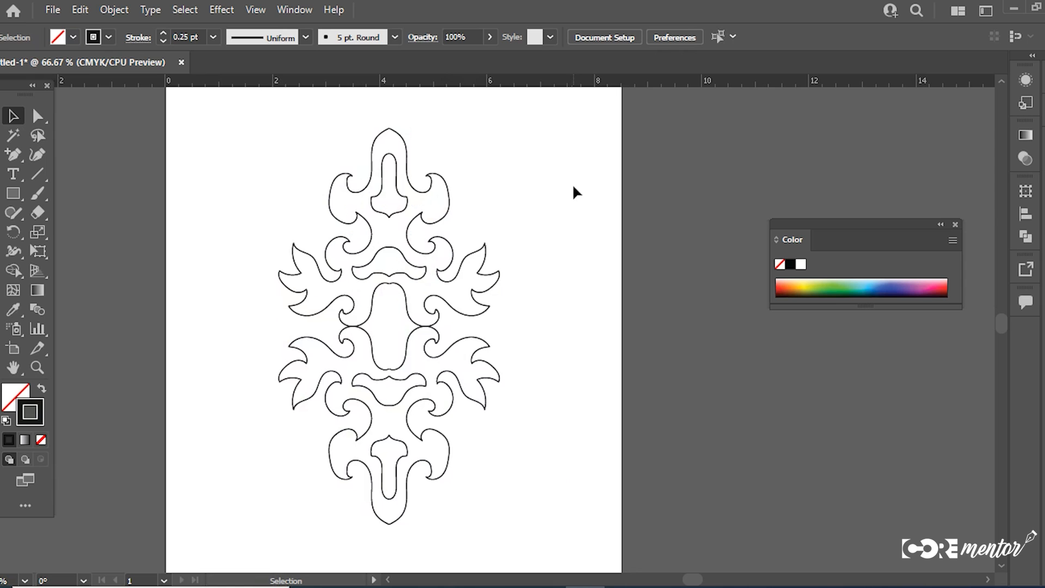
Step: Select both the upper and lower ornaments and scale them down proportionally together
left_click_drag(567, 161, 302, 498)
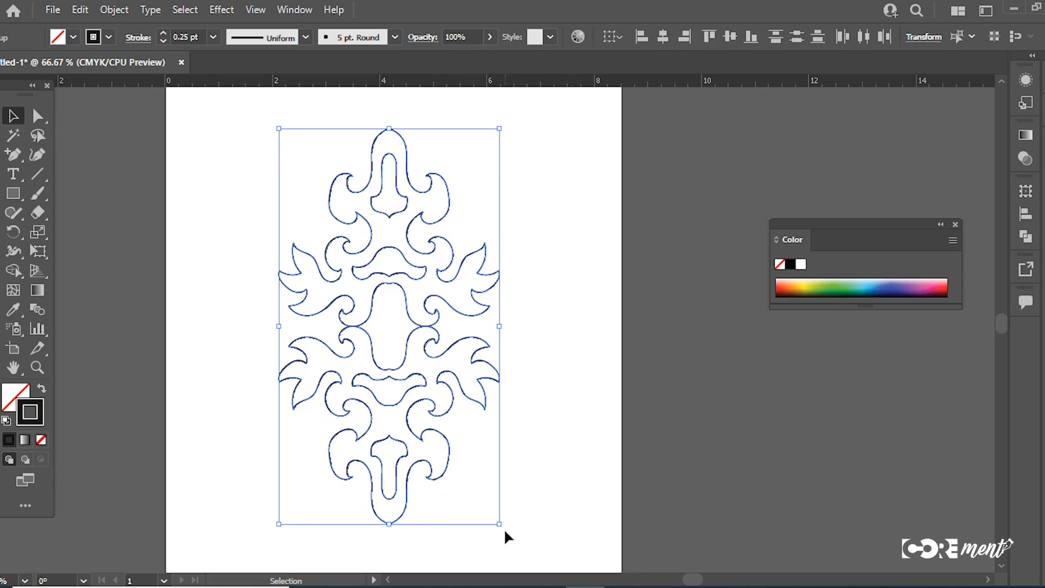
left_click_drag(497, 528, 474, 376)
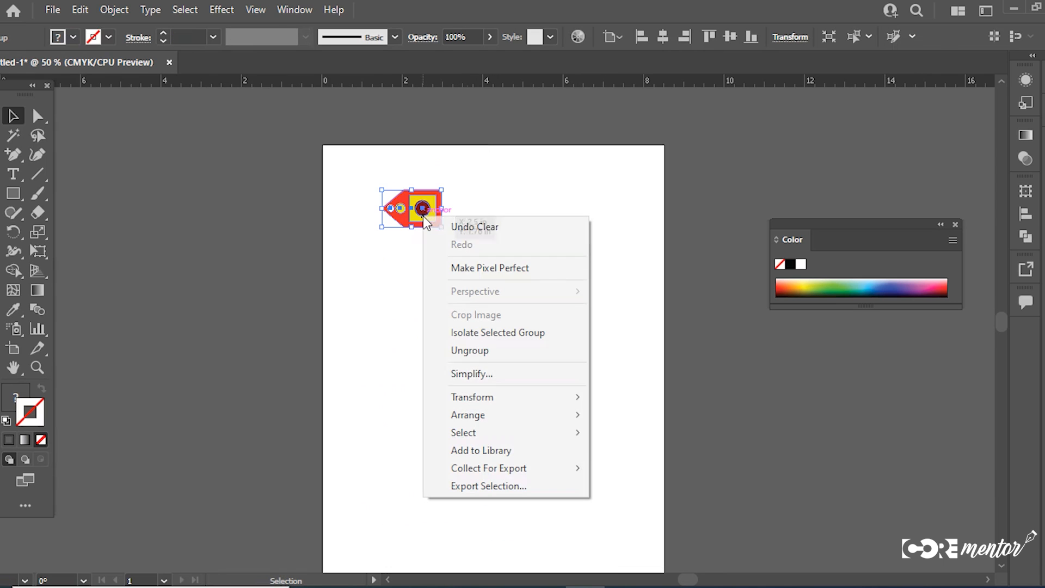
Step: Examine the uniform and non-uniform settings in the Scale dialog for the red tag, and close it without scaling
mouse_move(516, 401)
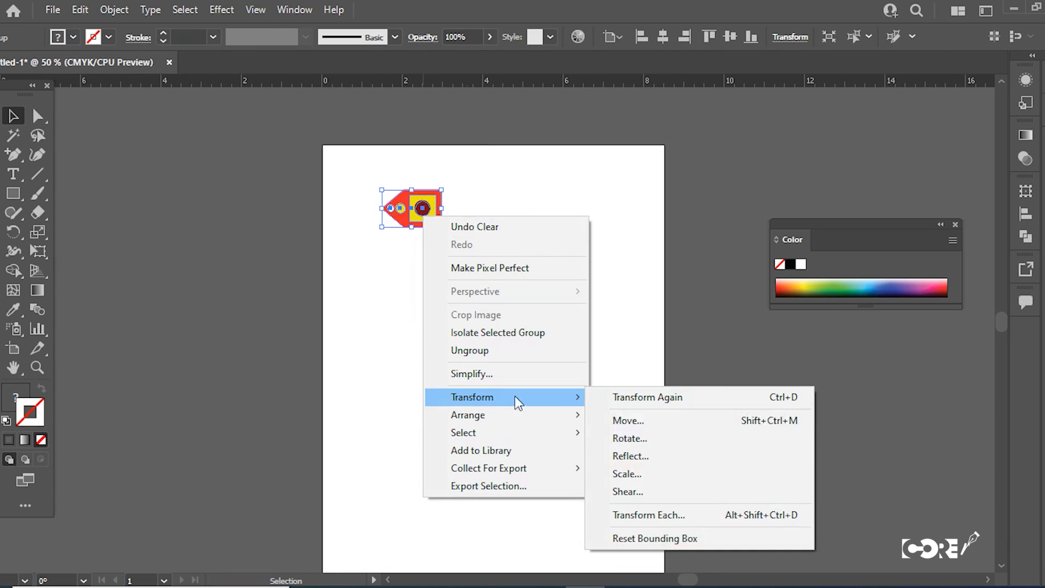
left_click(639, 476)
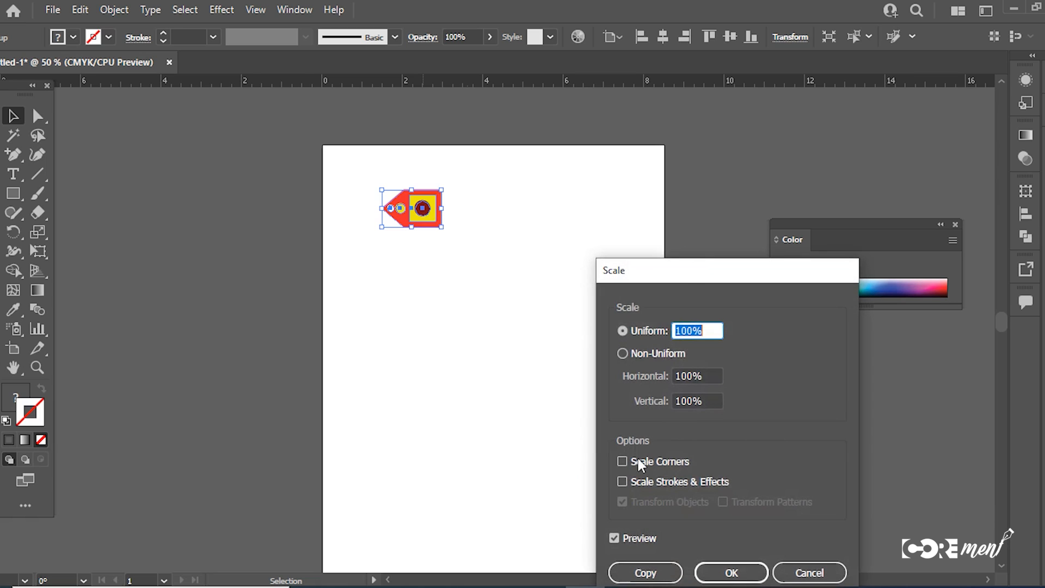
left_click_drag(697, 273, 706, 166)
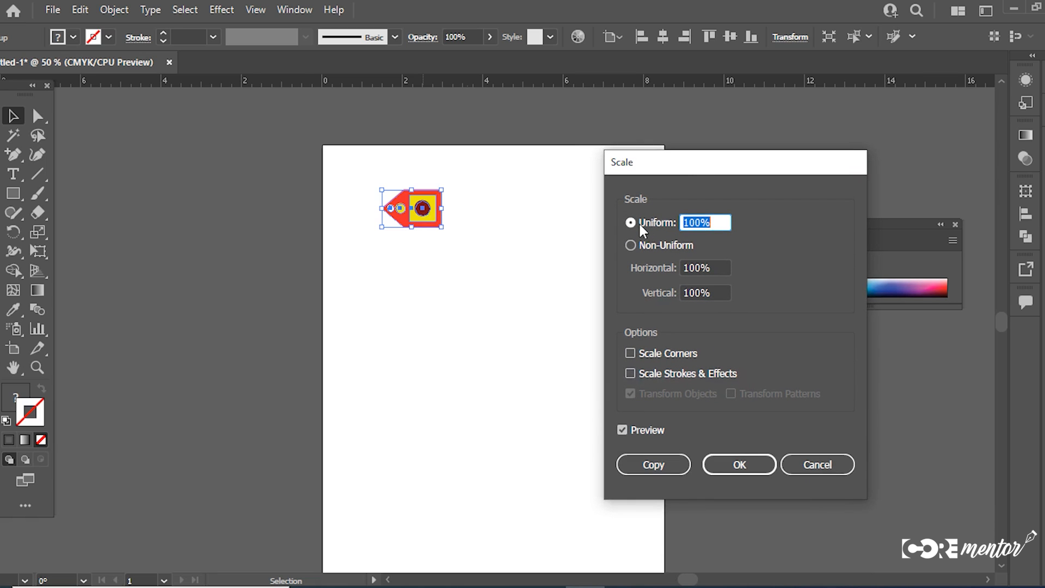
left_click(814, 467)
Step: Try resizing a duplicate of the red tag by hand, and undo the resizing
left_click_drag(434, 222, 533, 220)
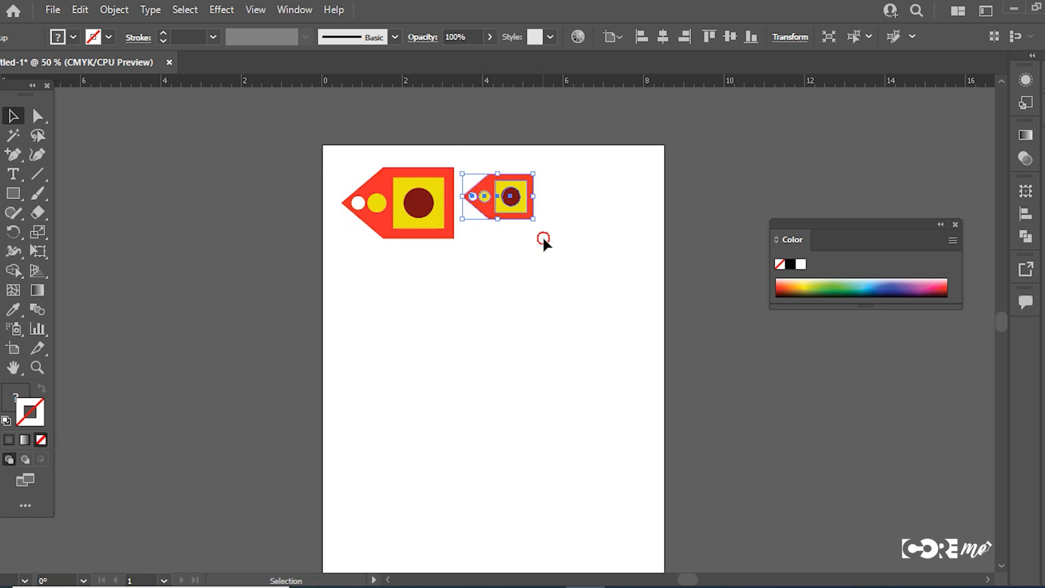
left_click(543, 240)
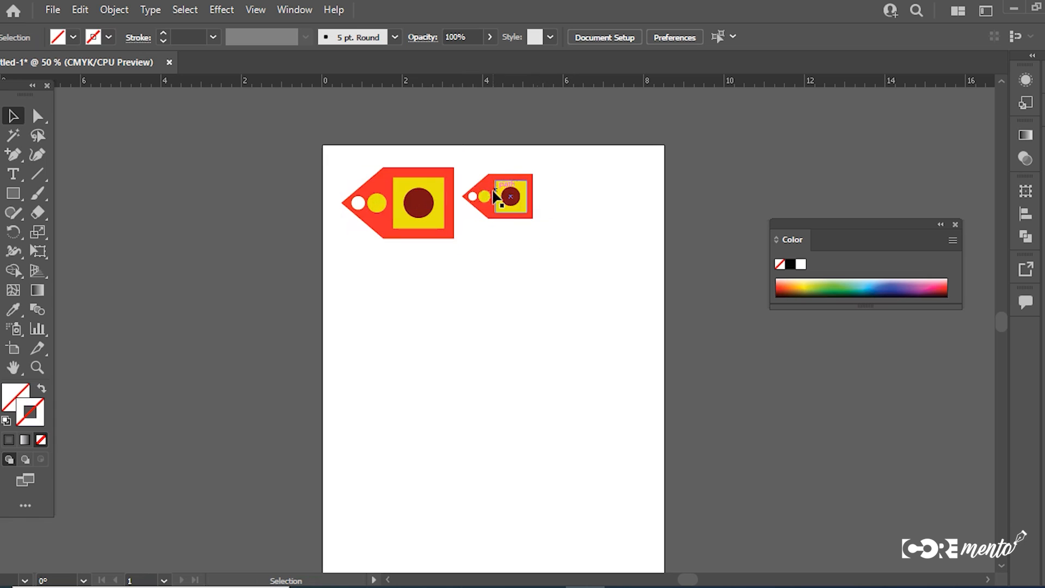
key("ctrl+z")
key("ctrl+z")
key("ctrl+z")
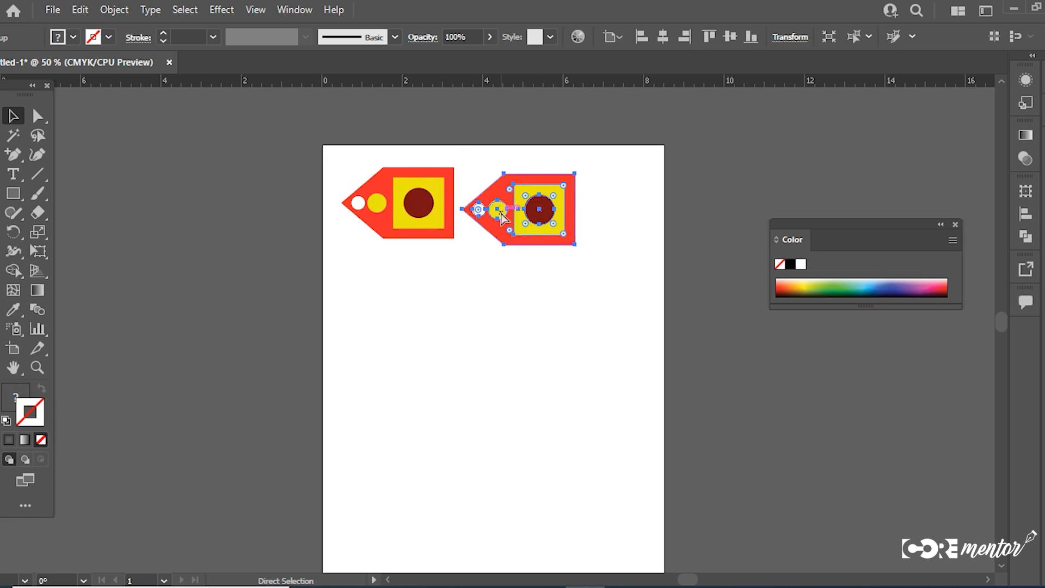
Step: Duplicate the small red tag beside the original, scale the copy uniformly to 200%, and move it clear of the original
left_click_drag(385, 188, 478, 192)
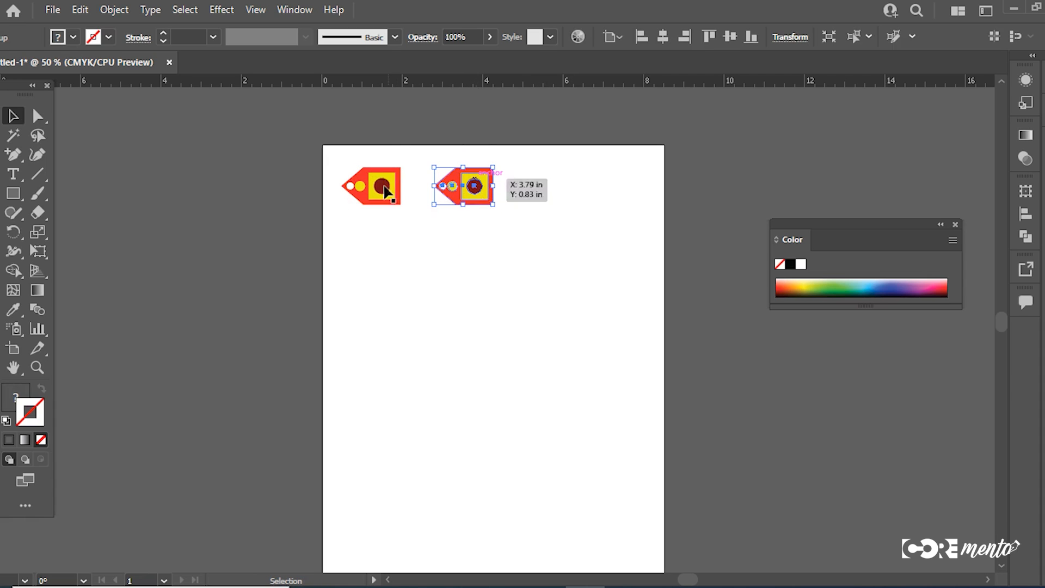
right_click(483, 196)
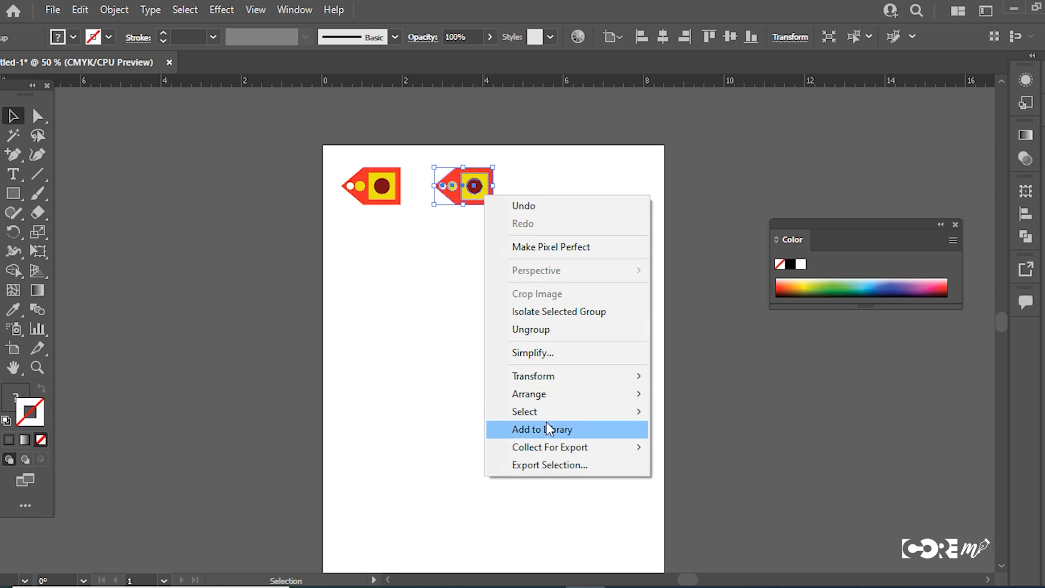
mouse_move(553, 378)
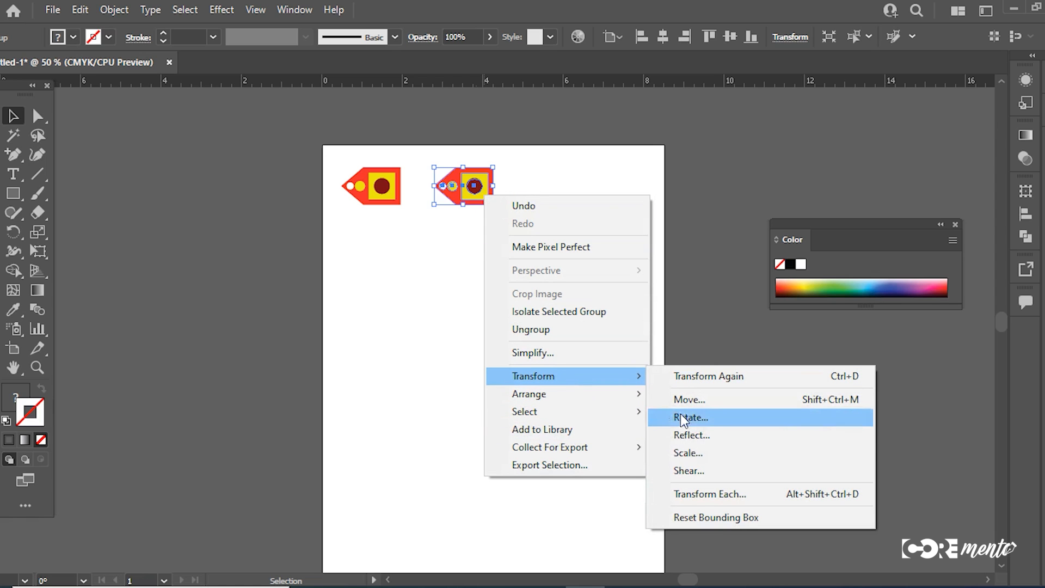
left_click(689, 453)
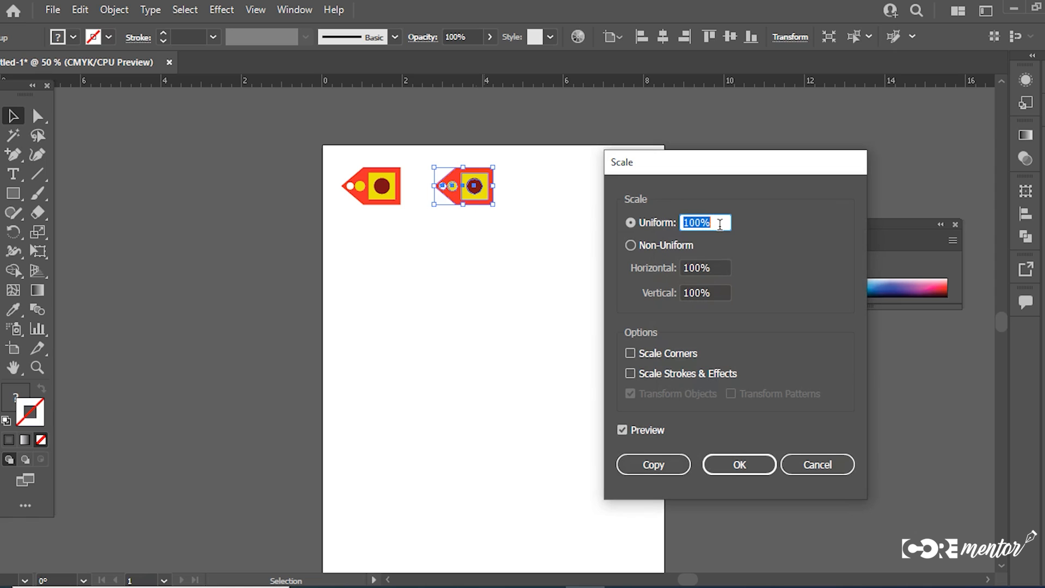
type("2")
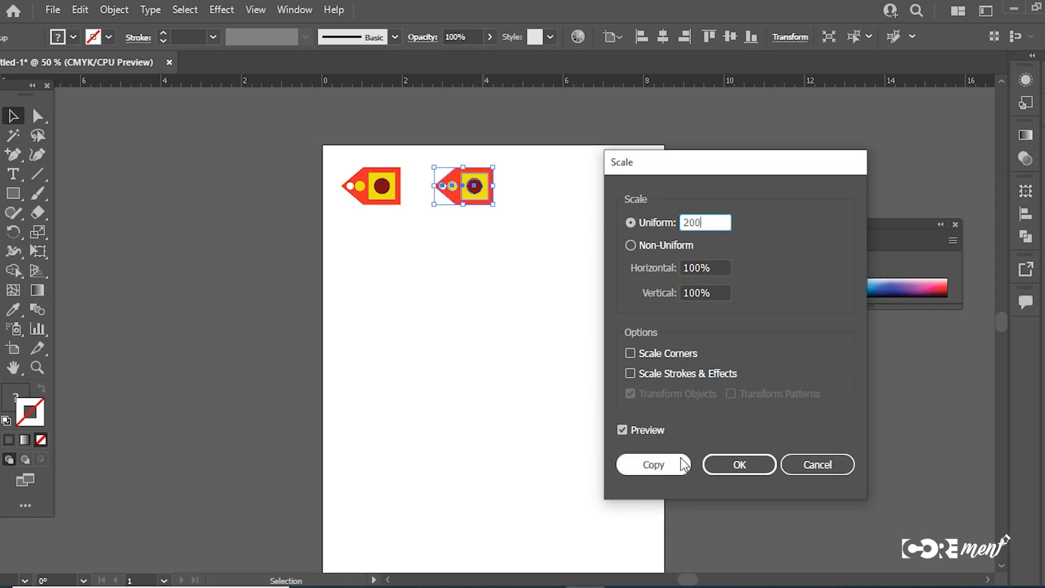
left_click(733, 465)
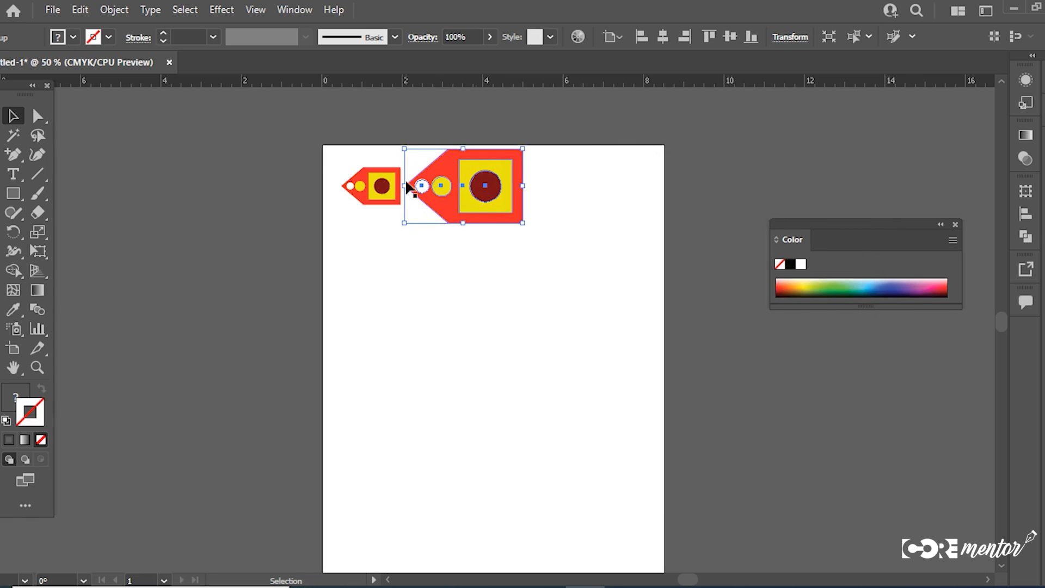
left_click_drag(467, 191, 488, 218)
Step: Duplicate the small red tag into the empty area below and scale the copy uniformly to 130%
left_click_drag(374, 186, 404, 339)
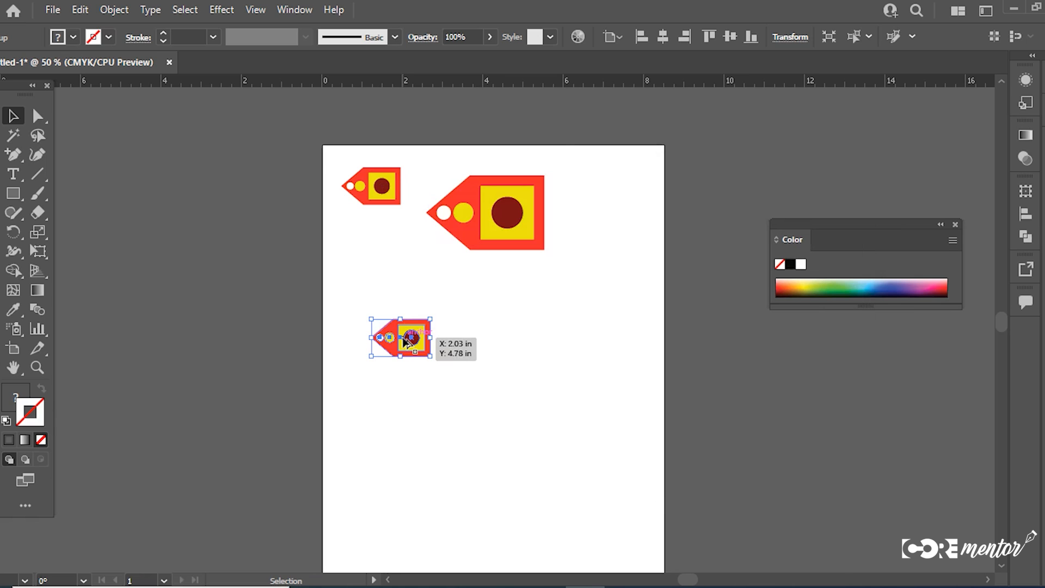
right_click(404, 338)
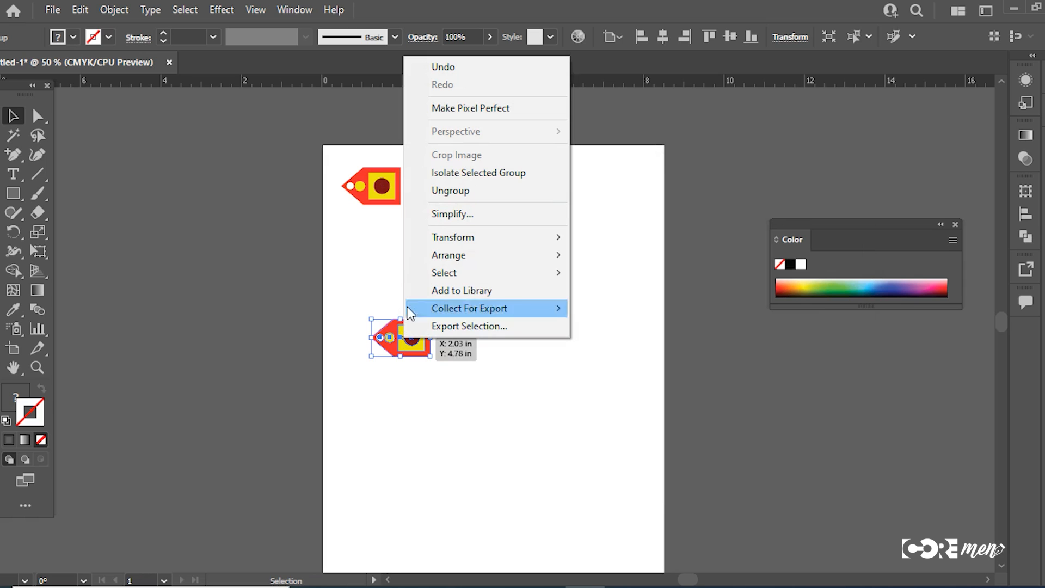
mouse_move(499, 236)
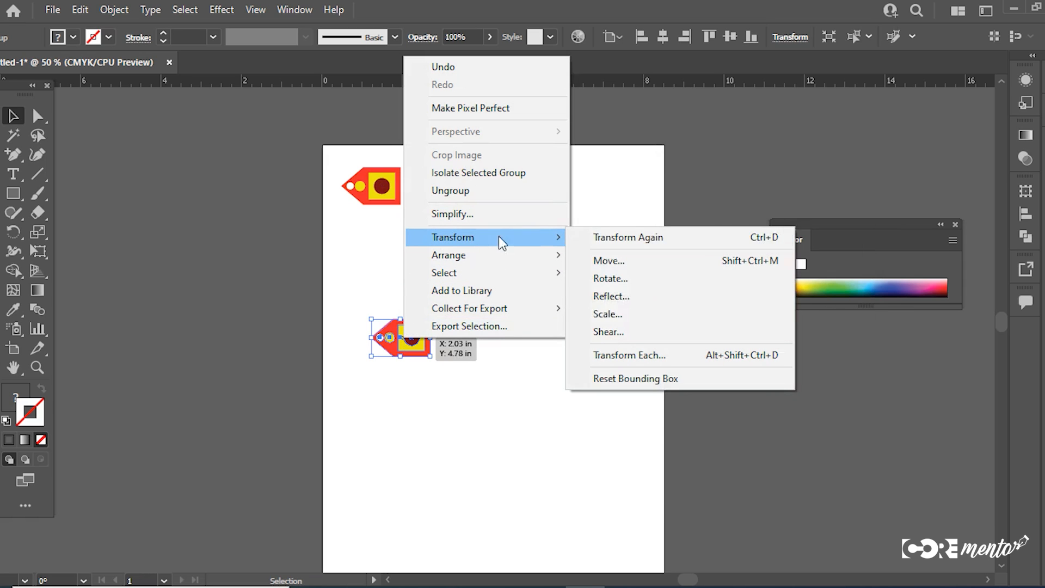
left_click(608, 319)
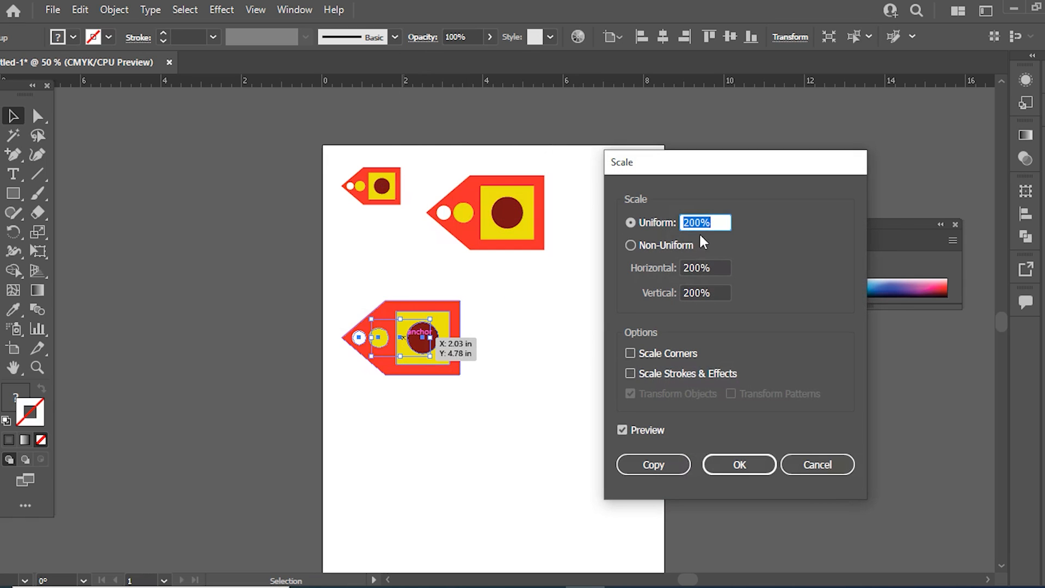
type("130")
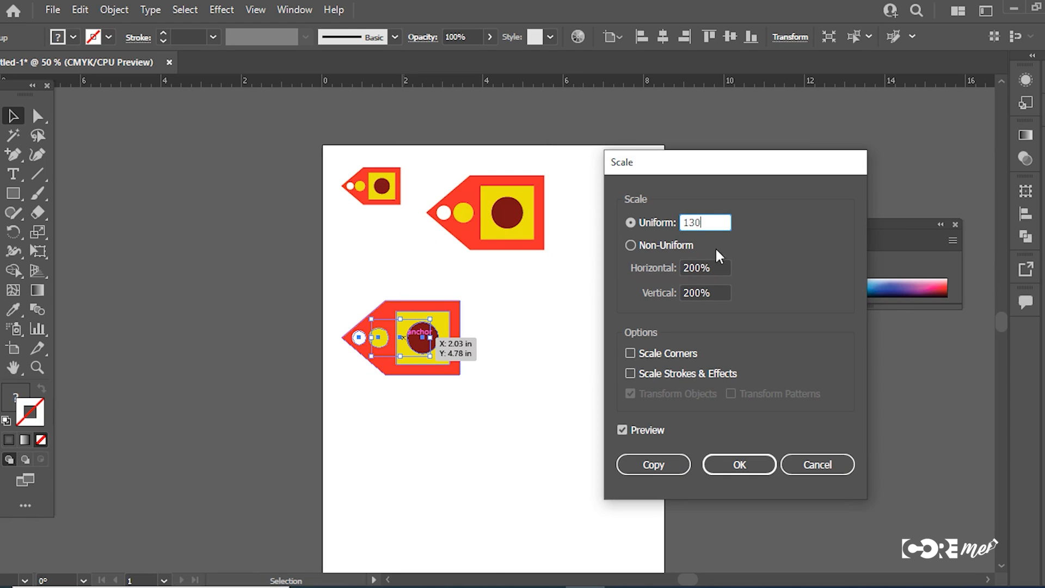
left_click(739, 466)
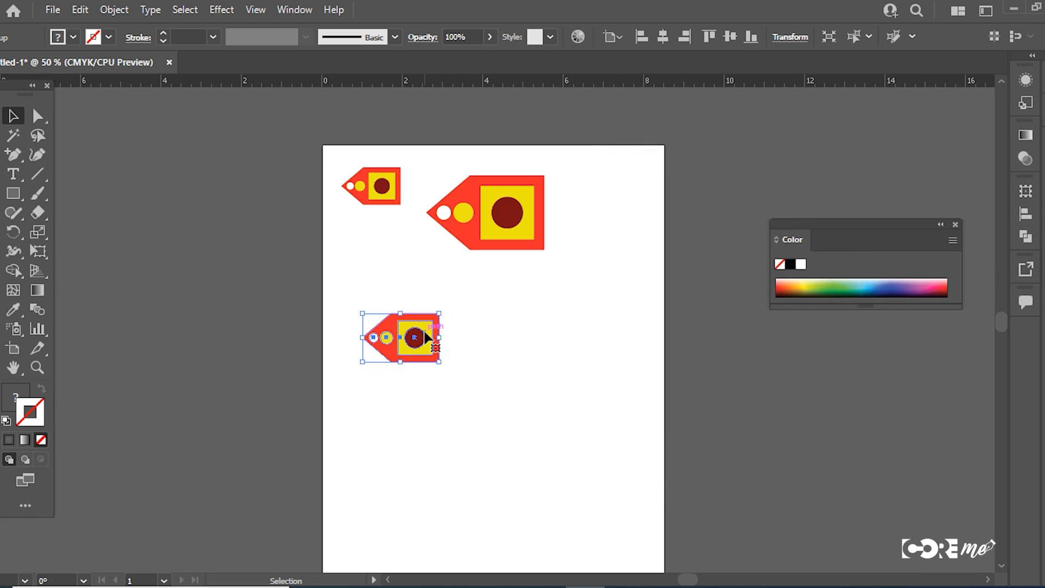
Step: Undo the last scaling of the lower tag copy, enlarge it by hand, and scale it uniformly to half its size
key("ctrl+z")
left_click_drag(430, 359, 560, 460)
right_click(517, 359)
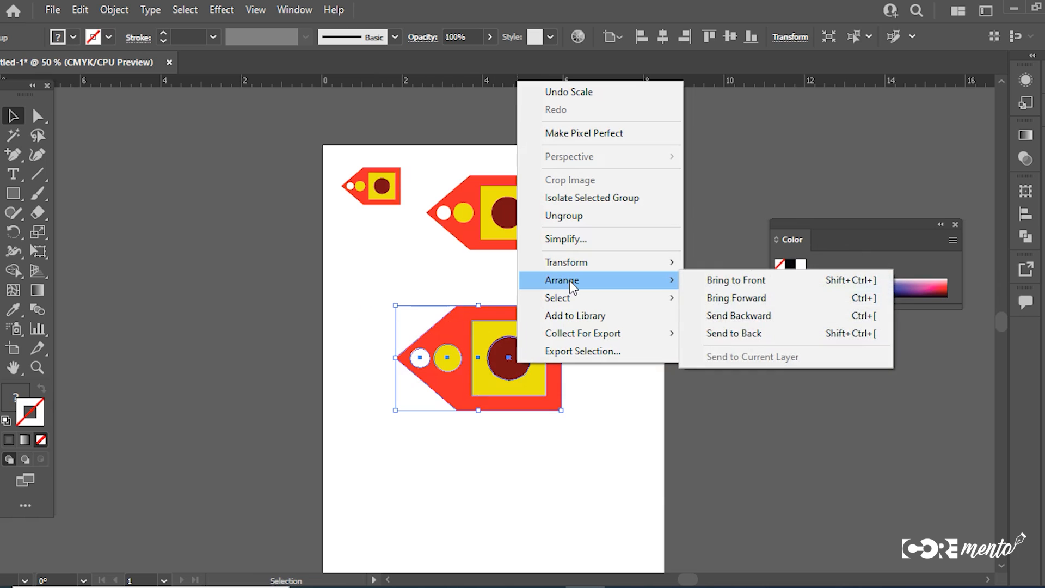
mouse_move(576, 265)
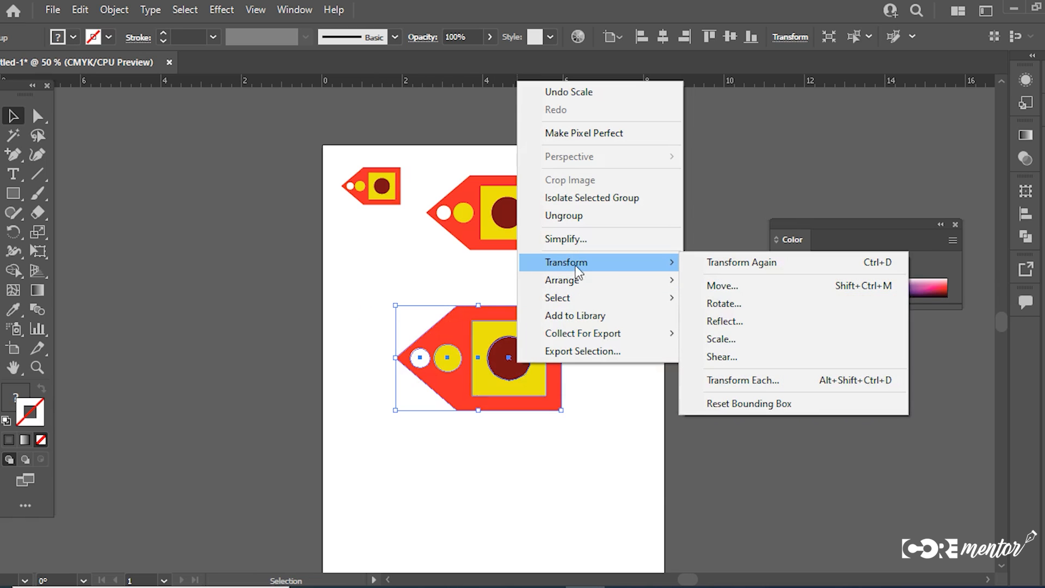
left_click(727, 337)
left_click(717, 223)
left_click_drag(717, 223, 668, 233)
type("100")
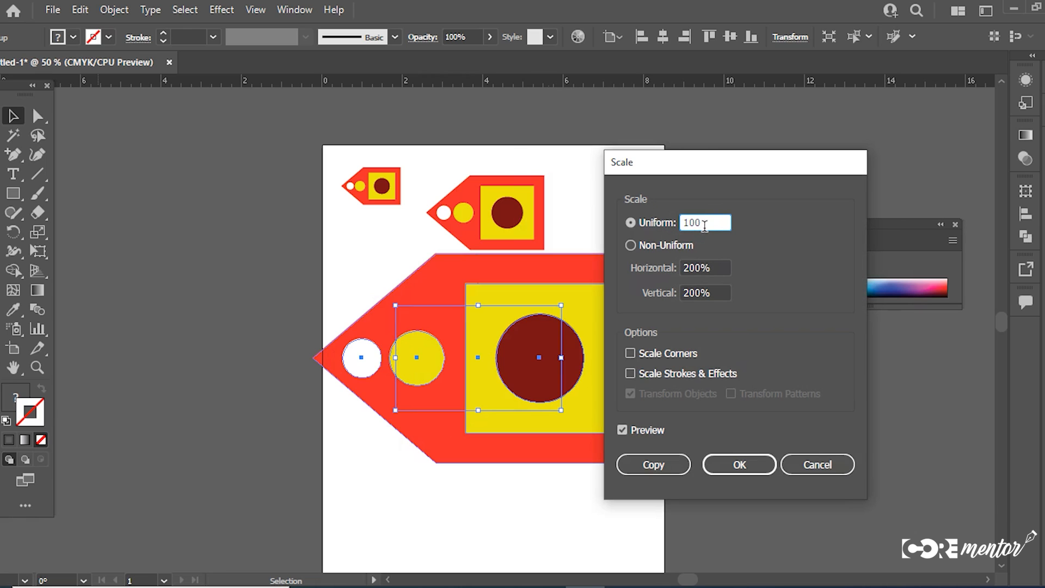
type("5")
left_click_drag(705, 225, 641, 227)
type("5")
left_click(736, 466)
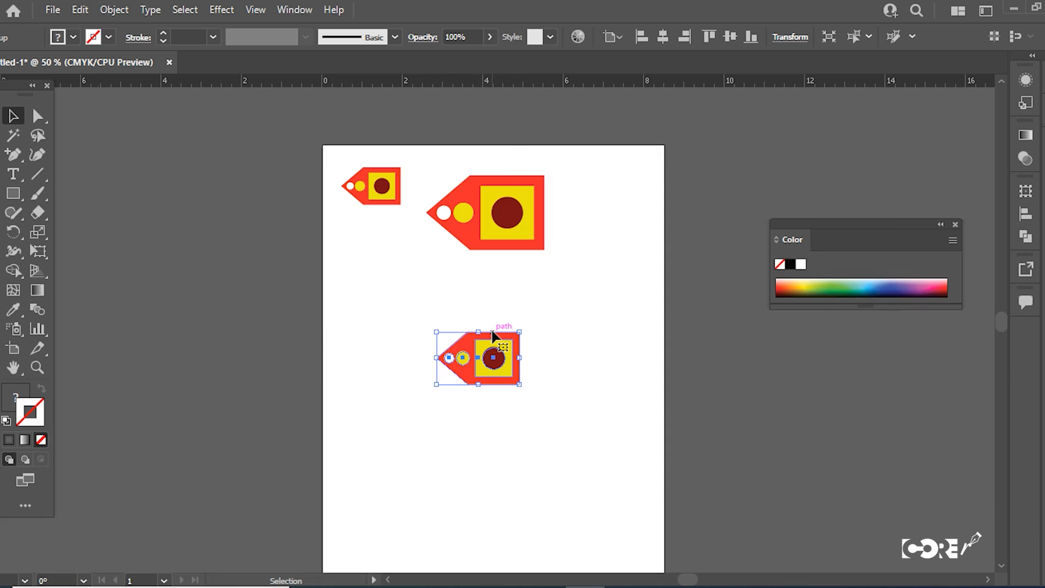
Step: Undo back to the single original tag, and move it onto the artboard's upper-left corner
key("ctrl+z")
key("ctrl+z")
key("ctrl+z")
key("ctrl+z")
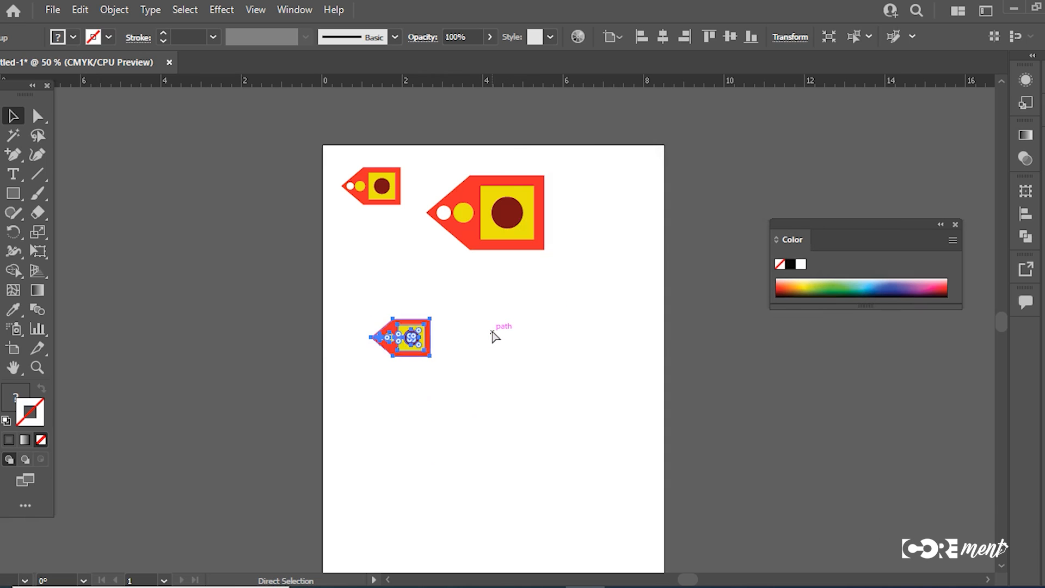
key("ctrl+z")
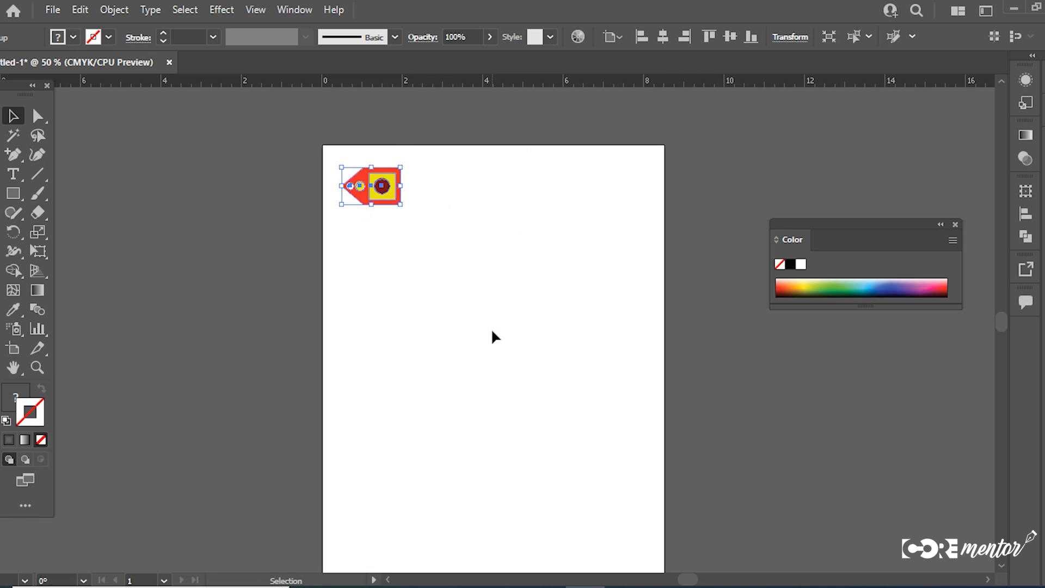
left_click_drag(346, 196, 317, 189)
Step: Draw an 18-pointed star with short points, about 3.8 in wide, near the middle of the artboard
left_click(13, 193)
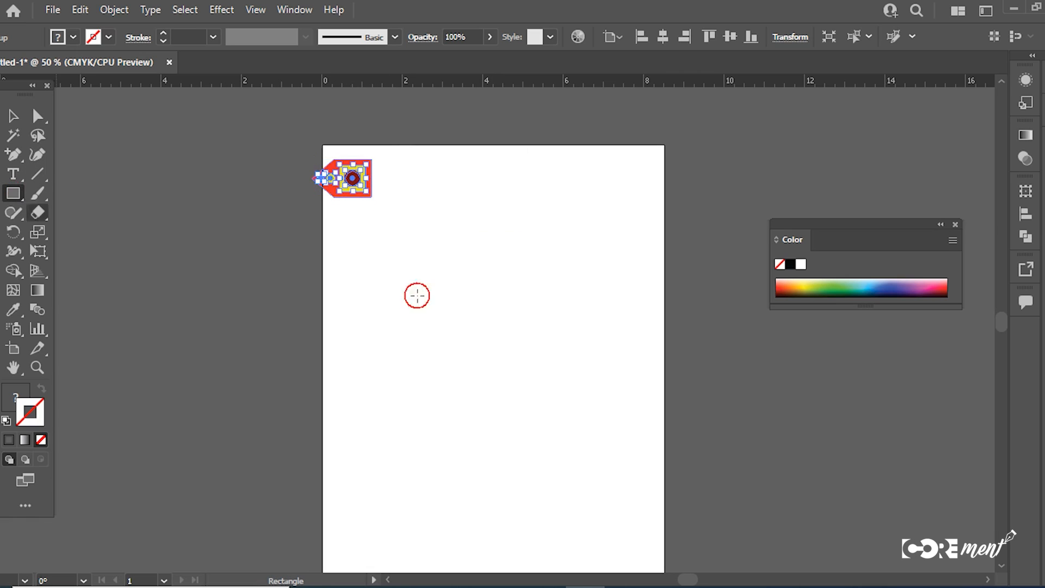
left_click(13, 197)
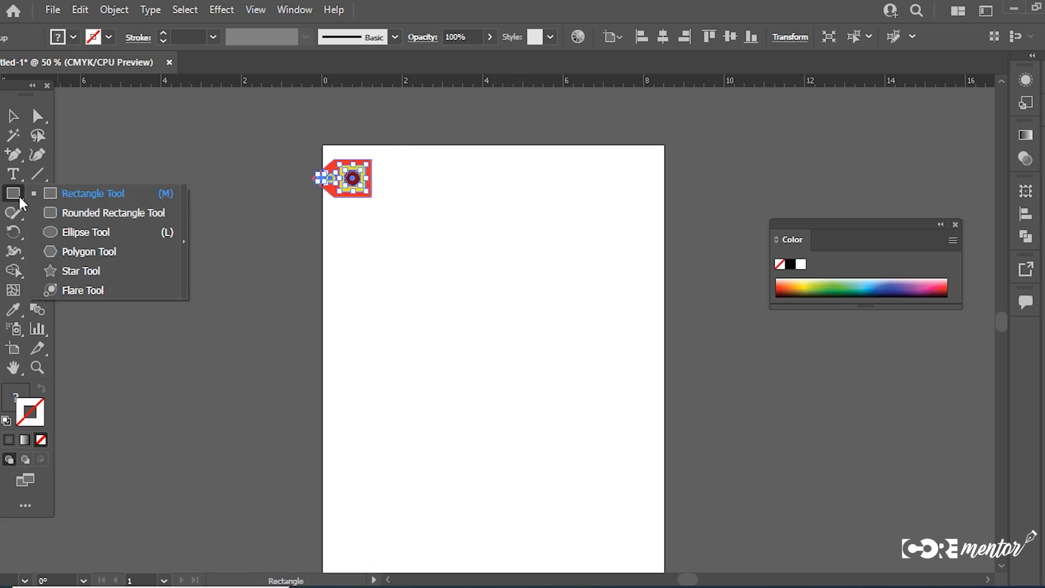
left_click(92, 270)
left_click_drag(502, 382, 583, 485)
key("Down")
key("Down")
key("Up")
key("Up")
key("Up")
key("Up")
key("Up")
key("Up")
key("Up")
key("Up")
key("Up")
key("Up")
key("Up")
key("Up")
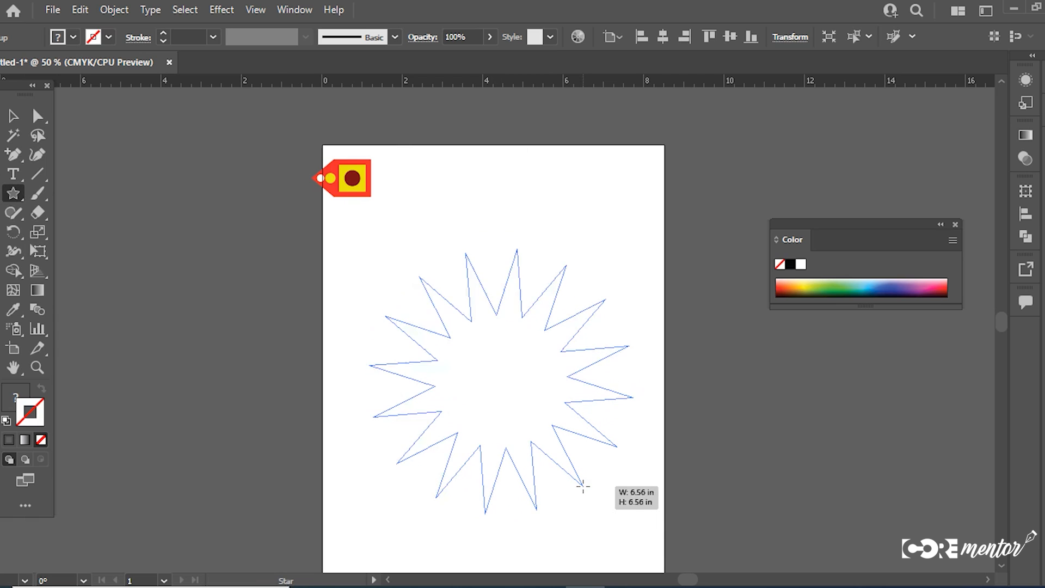
key("alt")
left_click_drag(583, 486, 537, 437)
key("v")
key("space")
left_click_drag(443, 322, 416, 264)
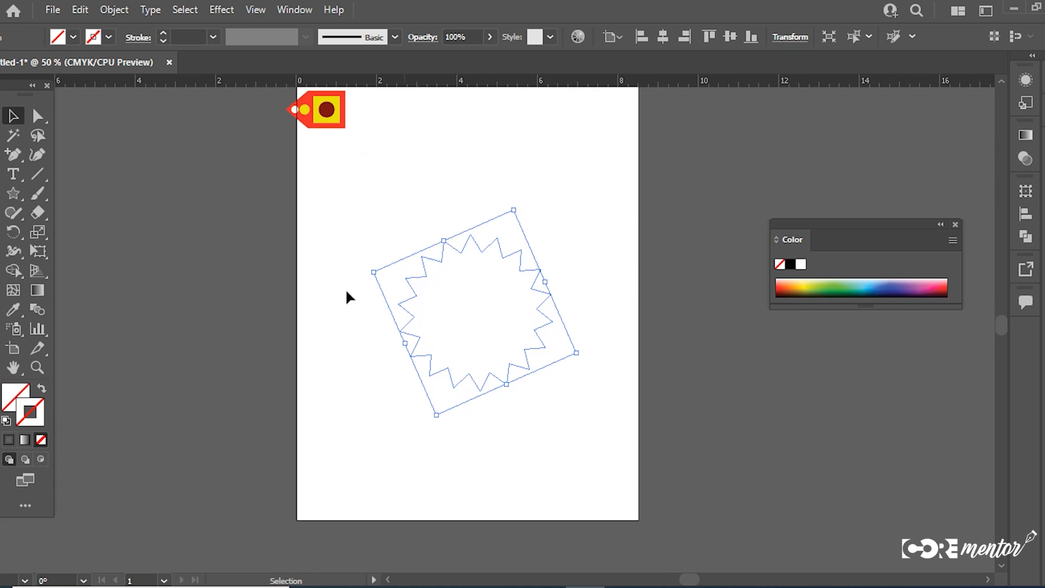
Step: Set the star's stroke colour to near-black 050505
double_click(22, 414)
type("050505")
left_click(833, 275)
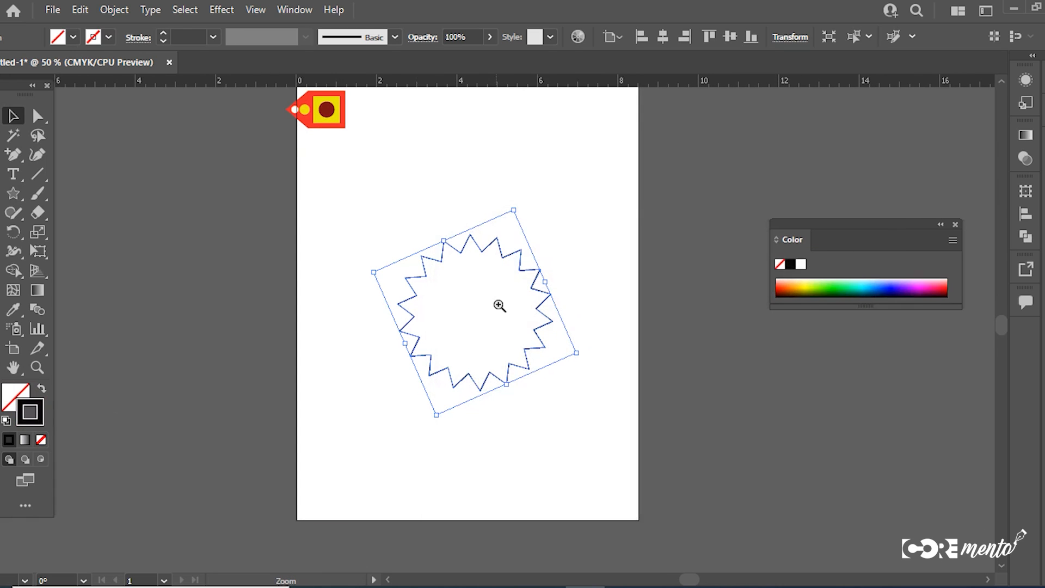
Step: Create a copy of the star scaled uniformly to 90%, comparing the result with the preview on and off
left_click(497, 305, "ctrl")
left_click_drag(490, 327, 518, 252)
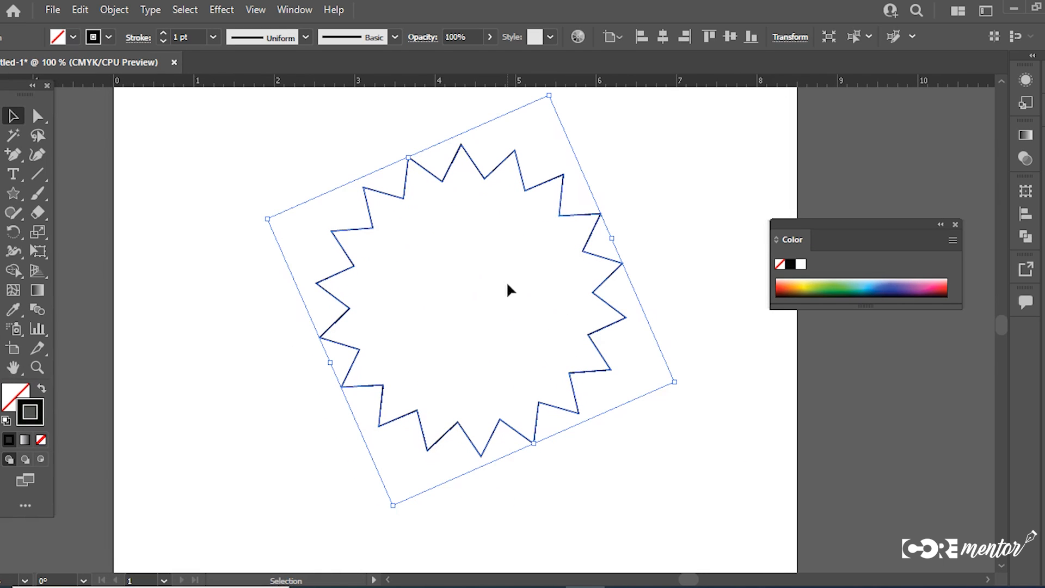
right_click(487, 179)
mouse_move(552, 456)
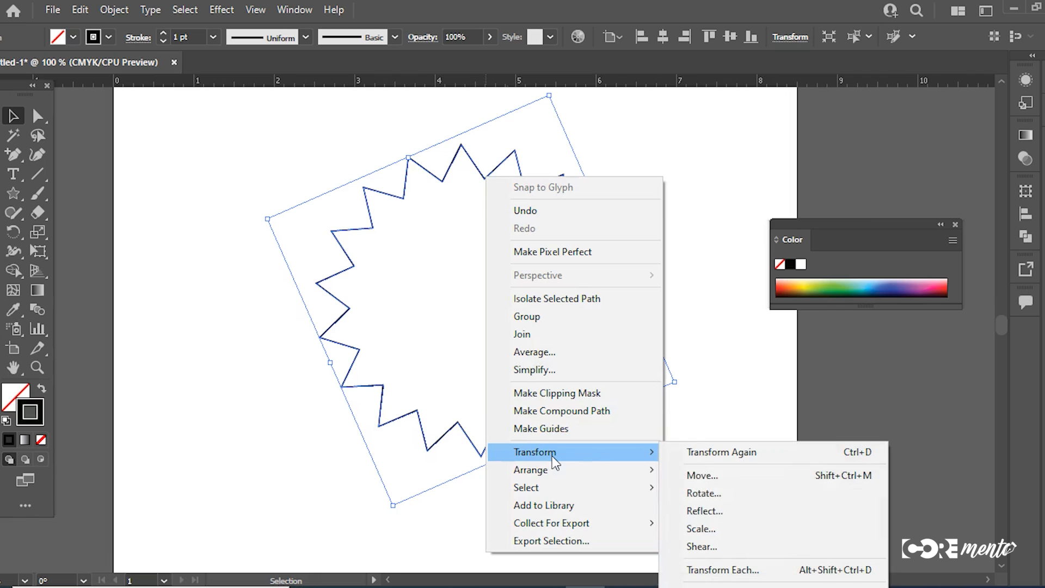
left_click(710, 528)
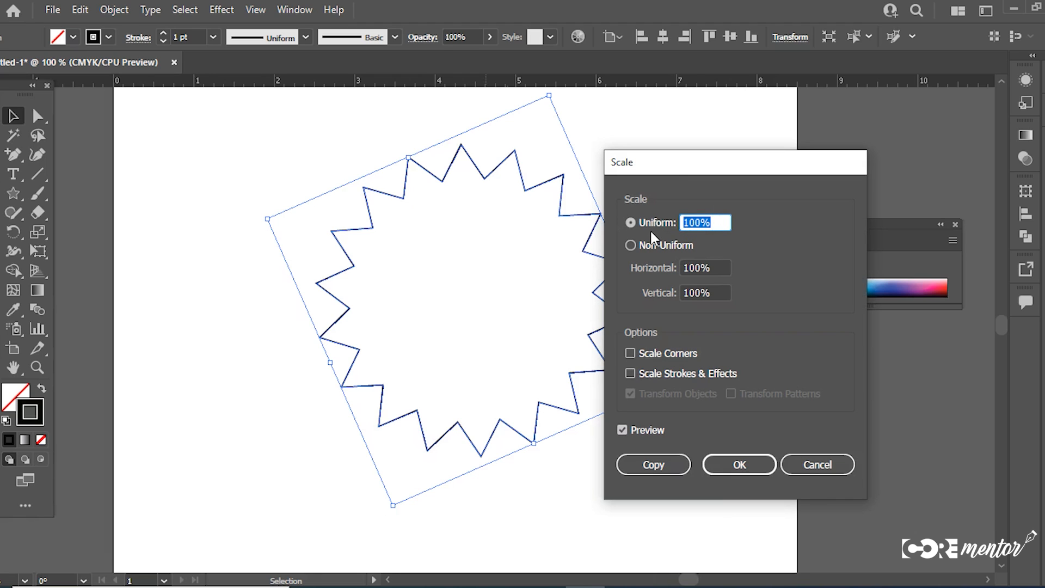
type("90")
left_click(623, 427)
left_click(623, 427)
left_click(623, 427)
left_click(623, 428)
left_click(623, 428)
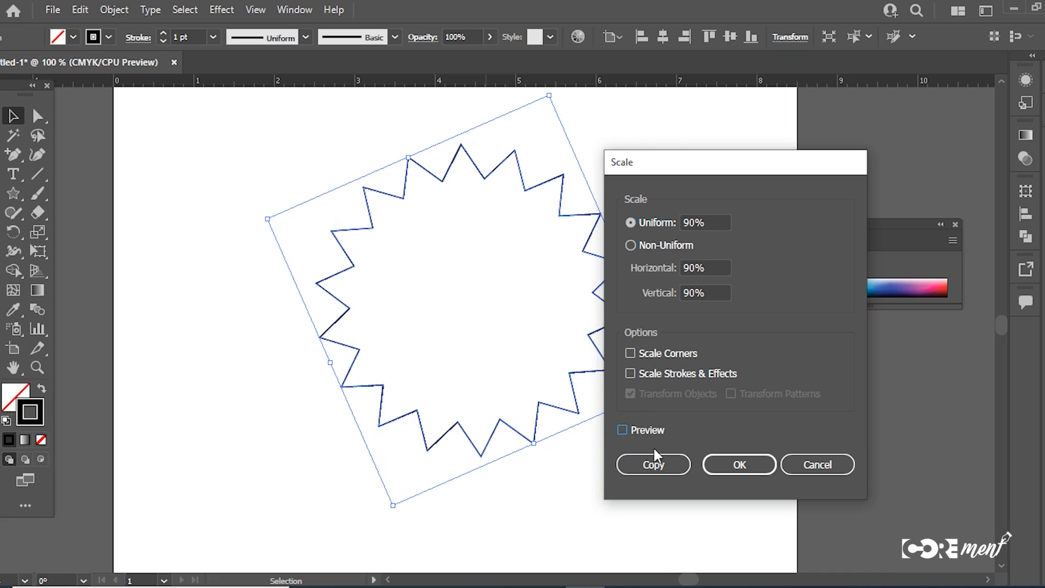
left_click(655, 464)
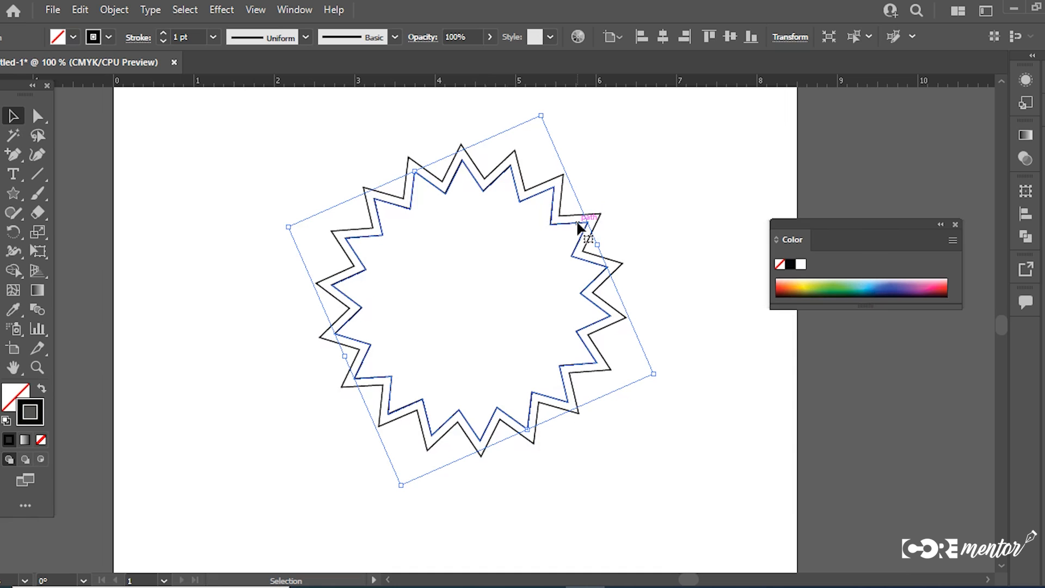
Step: Repeat the 90% scaled-copy transformation until the concentric stars fill the shape to its centre
key("ctrl+d")
key("ctrl+d")
key("ctrl+d")
key("ctrl+d")
key("ctrl+d")
key("ctrl+d")
key("ctrl+d")
key("ctrl+d")
key("ctrl+d")
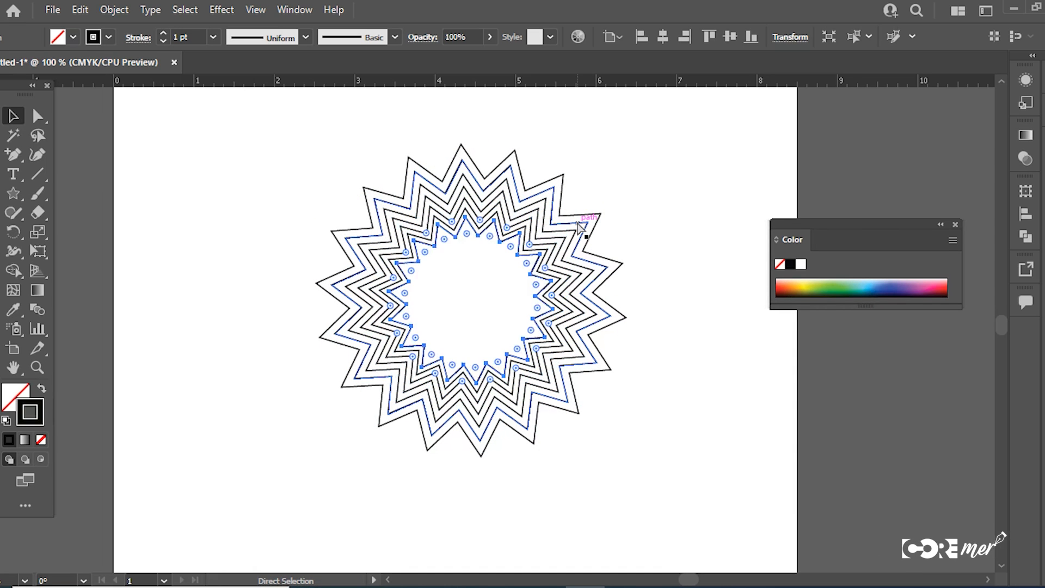
key("ctrl+d")
key("ctrl+d")
key("ctrl+d")
key("ctrl+d")
key("ctrl+d")
key("ctrl+d")
key("ctrl+d")
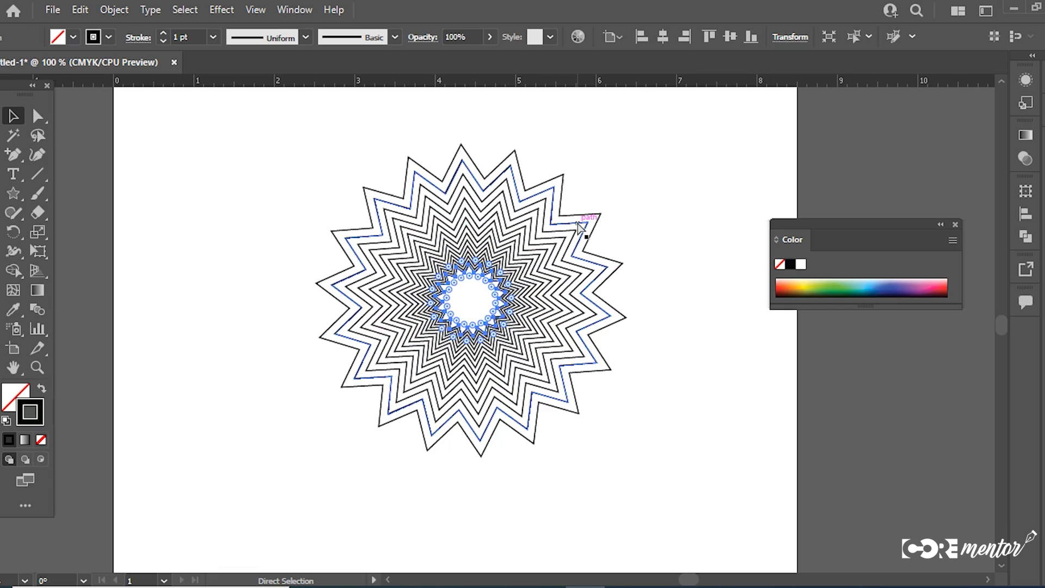
key("ctrl+d")
key("ctrl+d")
key("ctrl+d")
key("ctrl+d")
key("ctrl+d")
key("ctrl+d")
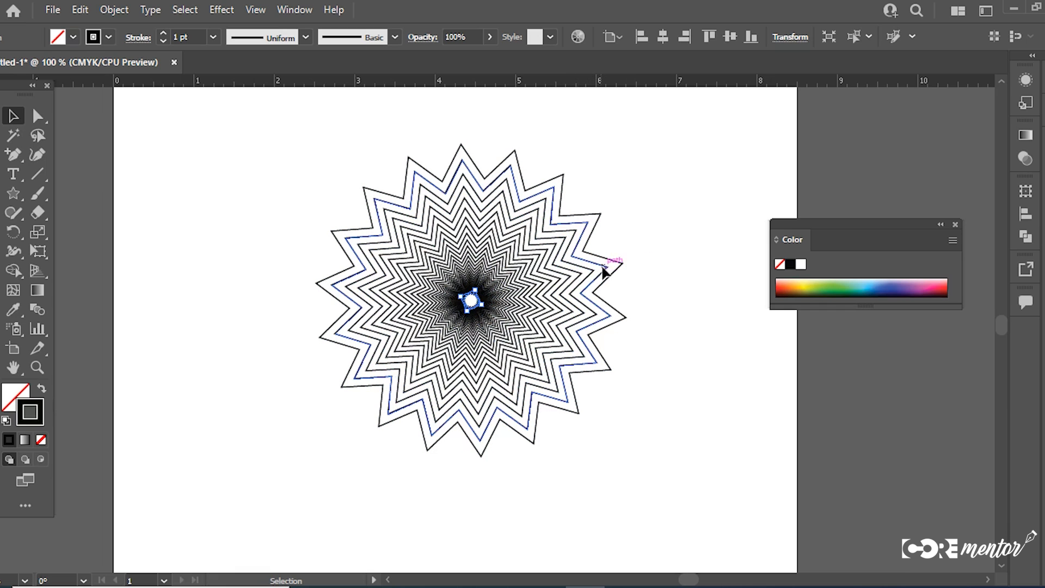
key("ctrl+d")
key("ctrl+d")
key("ctrl+d")
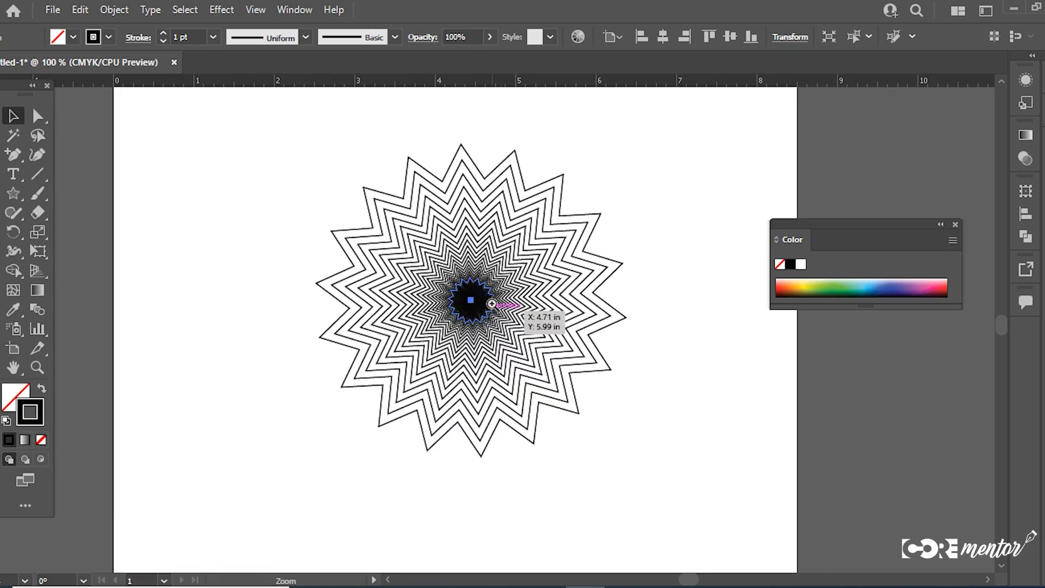
Step: Examine the innermost copies at the centre of the concentric star pattern up close
left_click(496, 313, "ctrl")
left_click(481, 340, "ctrl")
left_click(477, 357, "ctrl")
left_click(487, 335, "ctrl")
left_click(493, 325, "ctrl")
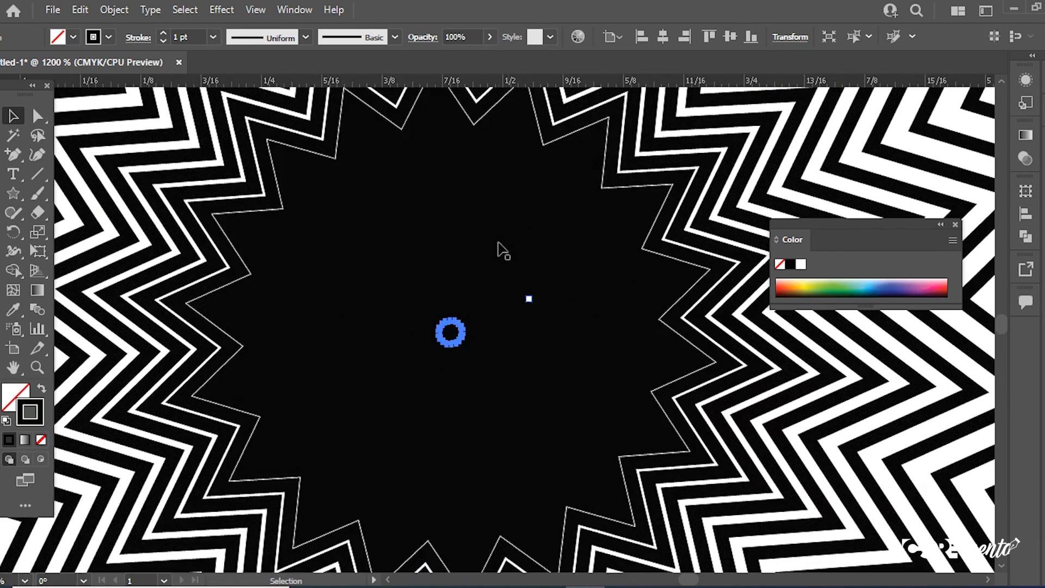
left_click(544, 283, "ctrl+alt")
left_click(542, 283, "ctrl+alt")
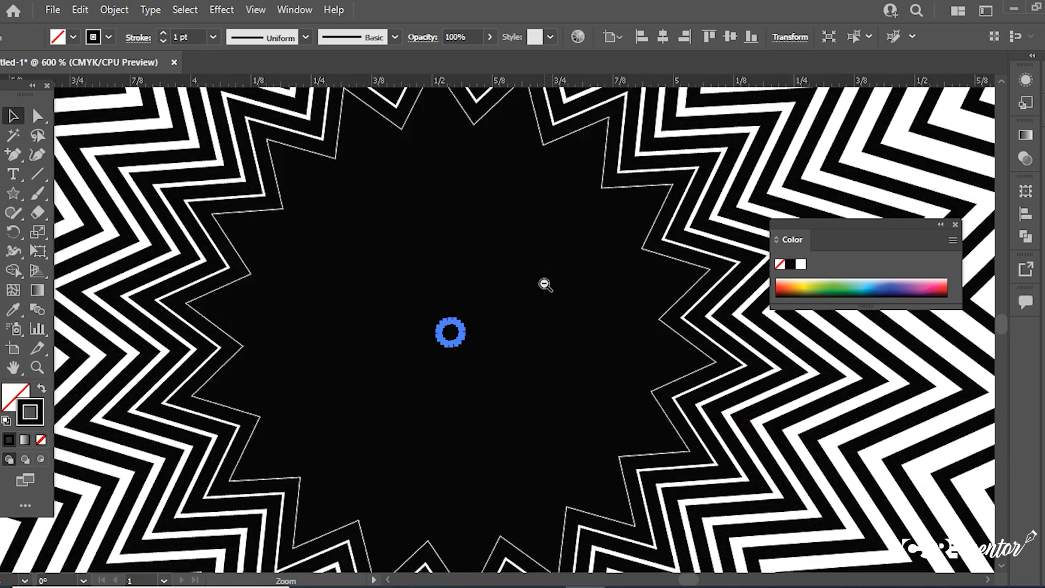
left_click(542, 283, "ctrl+alt")
left_click(541, 283, "ctrl+alt")
left_click(541, 283, "ctrl+alt")
left_click(541, 283, "ctrl+alt")
left_click(542, 284, "ctrl+alt")
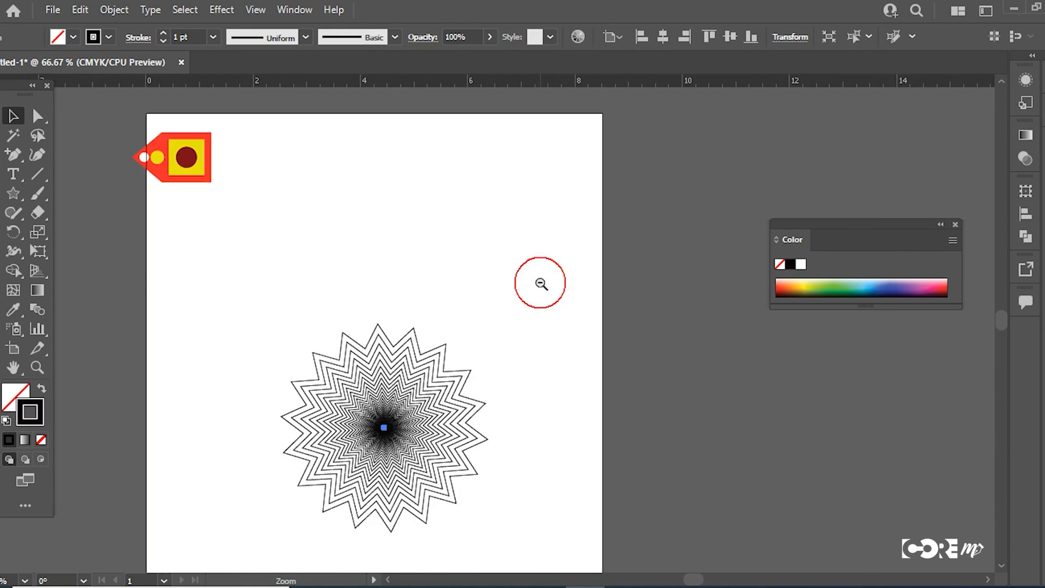
Step: Select the whole concentric star pattern and move it off the artboard past its right edge
key("a")
left_click_drag(464, 287, 471, 426)
key("ctrl+a")
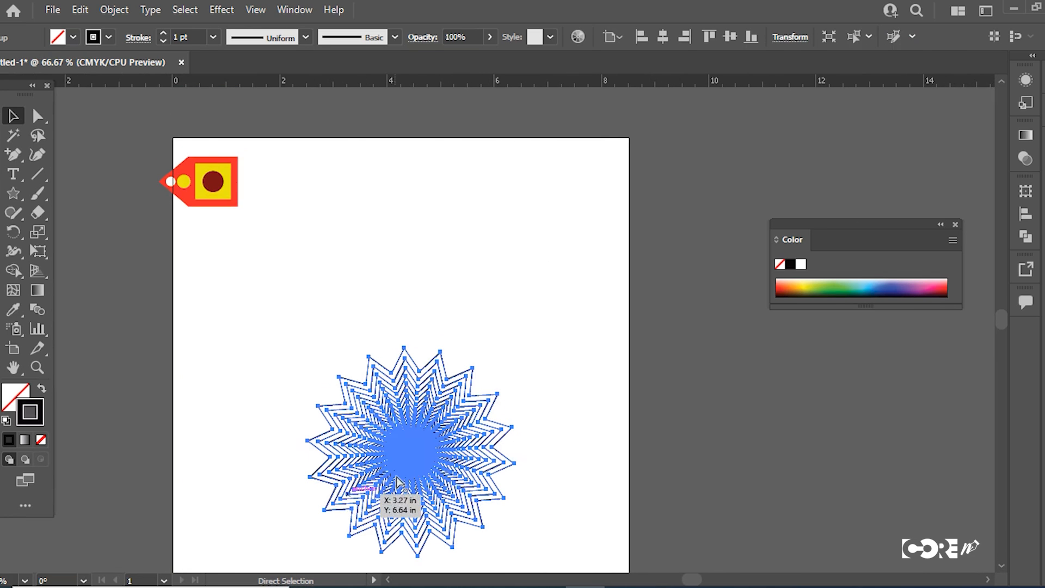
key("v")
left_click_drag(416, 479, 675, 264)
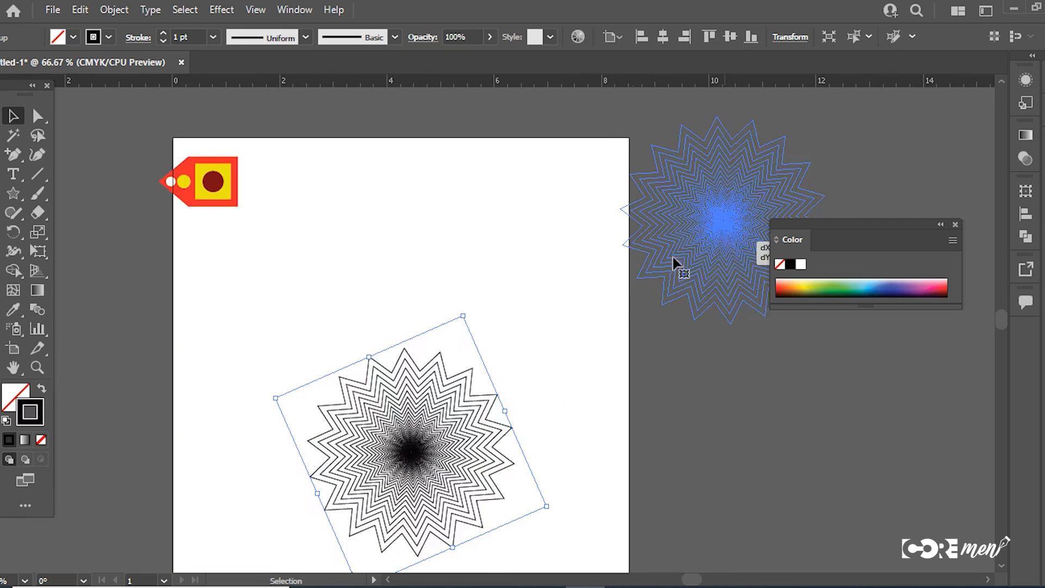
Step: Examine the shear angle and axis settings for the red tag, and close them without shearing
left_click(218, 195)
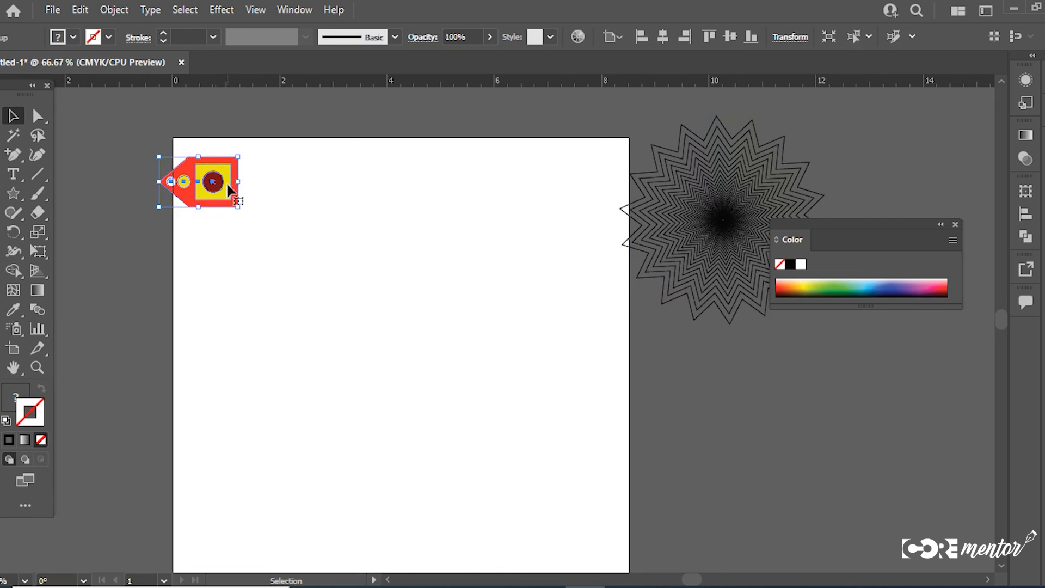
right_click(228, 185)
mouse_move(315, 382)
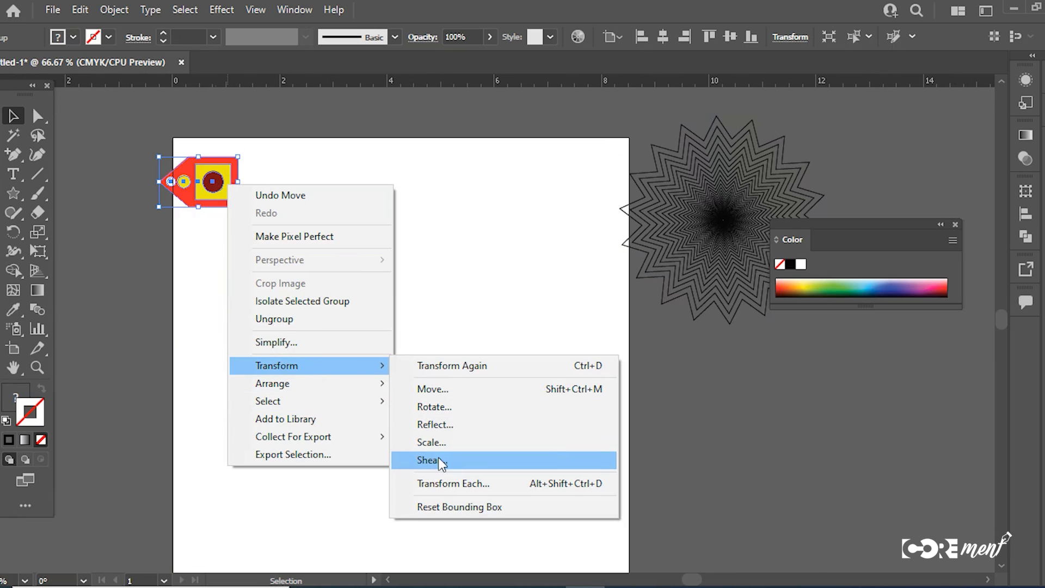
left_click(439, 459)
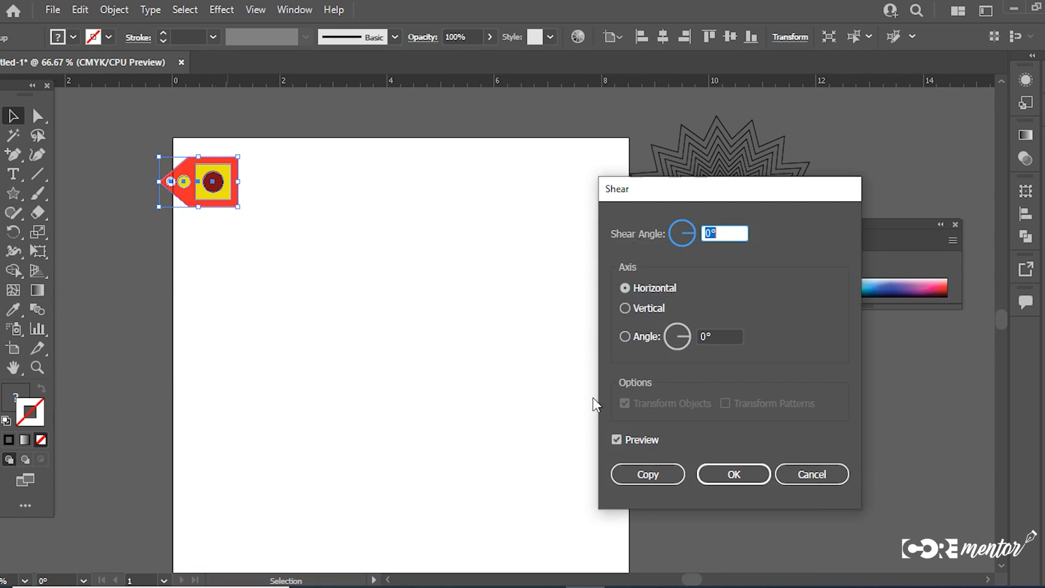
left_click(793, 473)
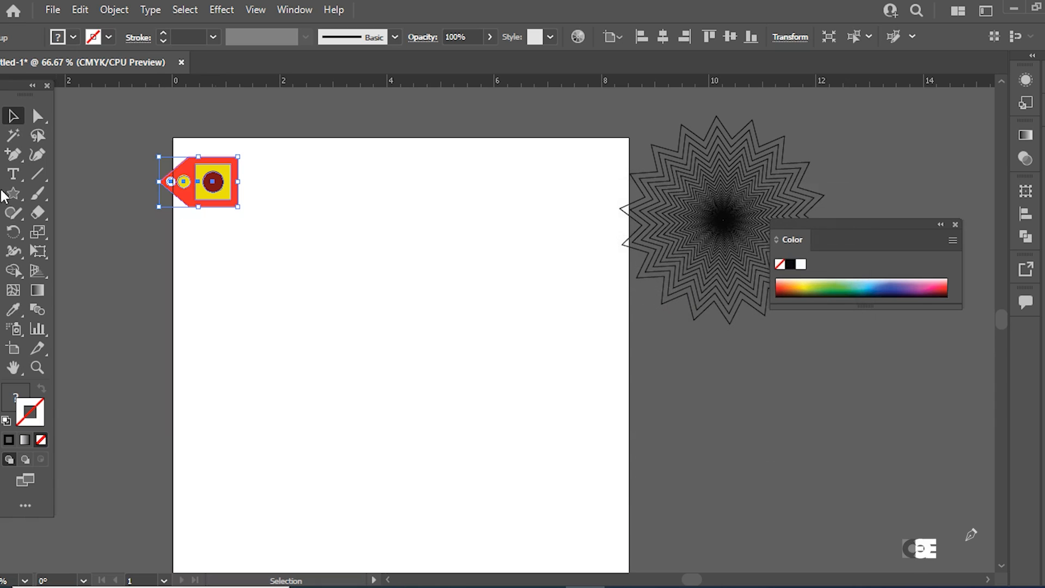
Step: Draw a rectangle about 4.4 in wide and 1.1 in tall across the artboard and fill it with yellow
left_click(13, 193)
left_click(74, 194)
left_click_drag(279, 305, 515, 363)
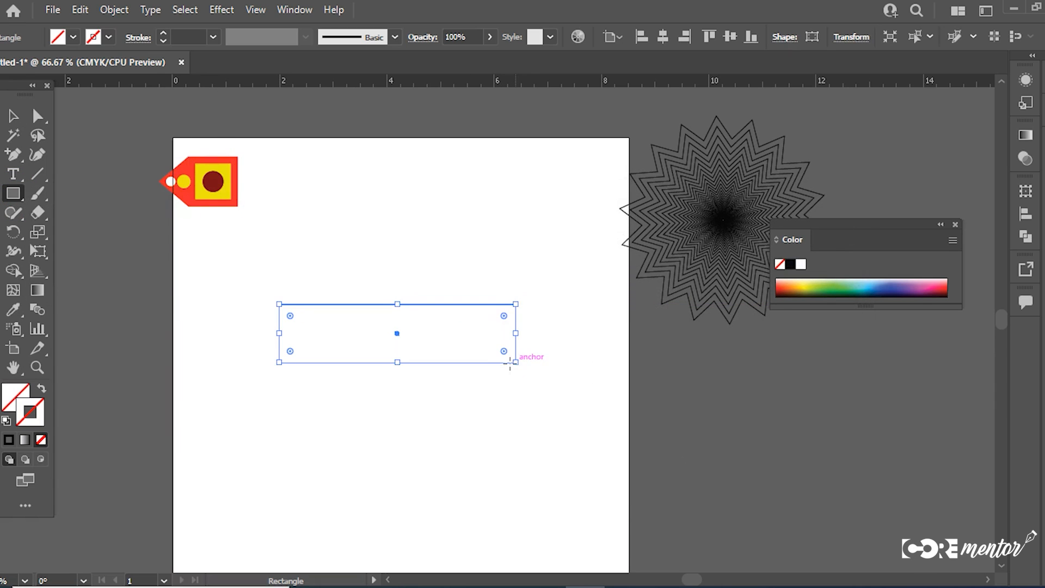
double_click(8, 389)
left_click_drag(637, 297, 653, 277)
left_click(813, 283)
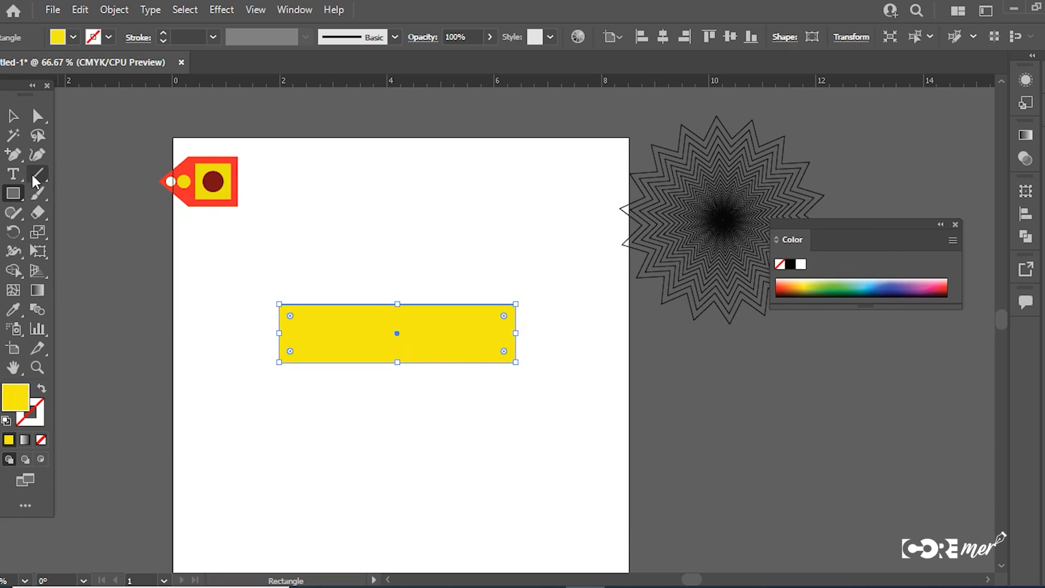
Step: Add the text "FASHION" above the yellow rectangle
left_click(13, 174)
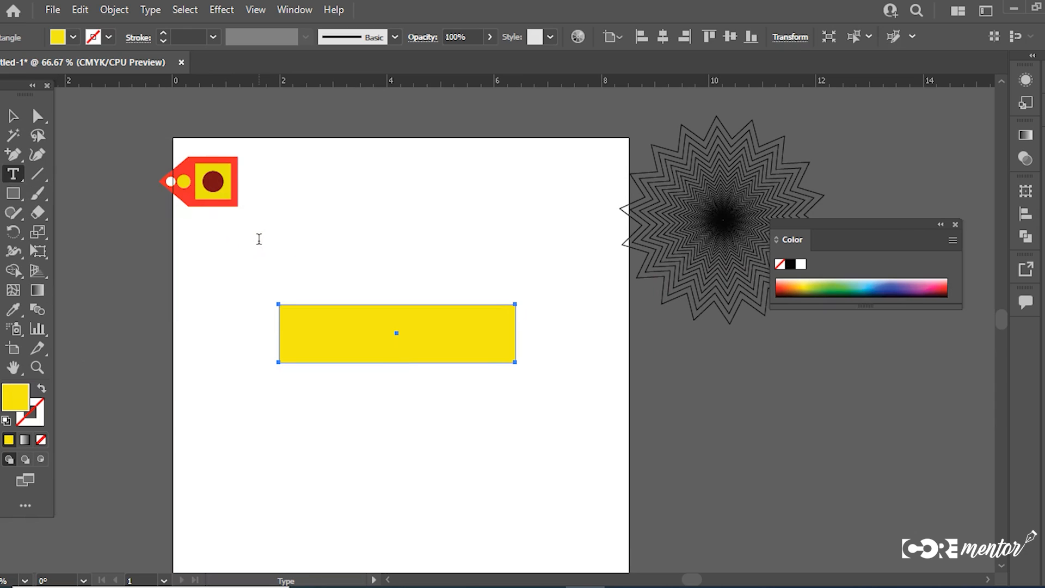
left_click(259, 239)
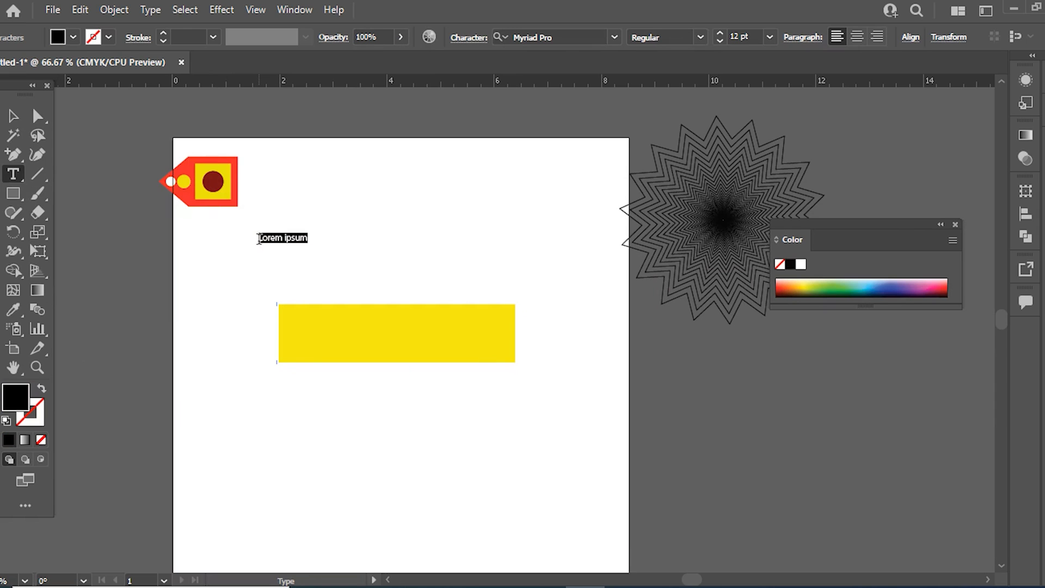
key("BackSpace")
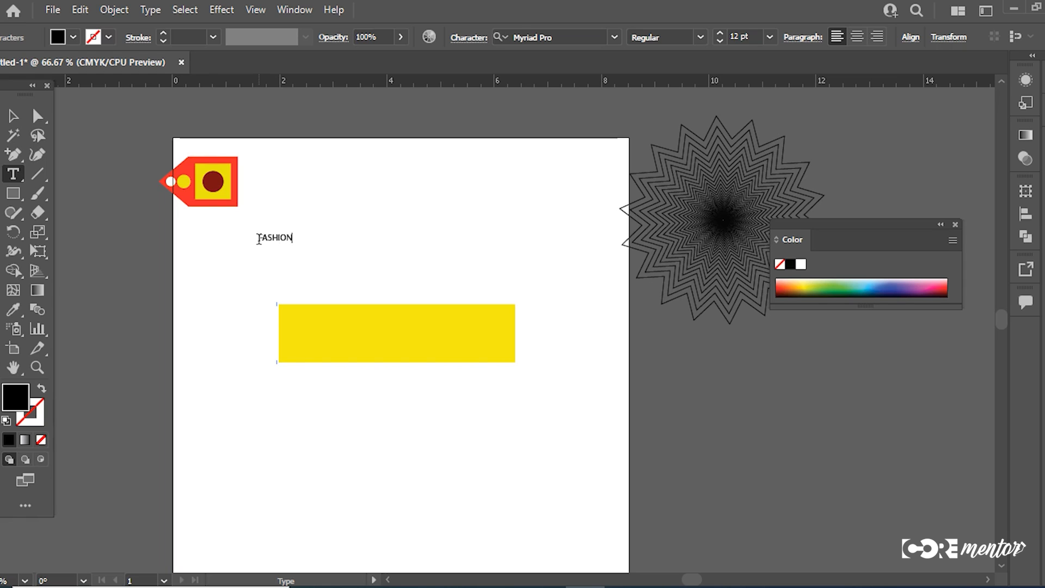
left_click(13, 116)
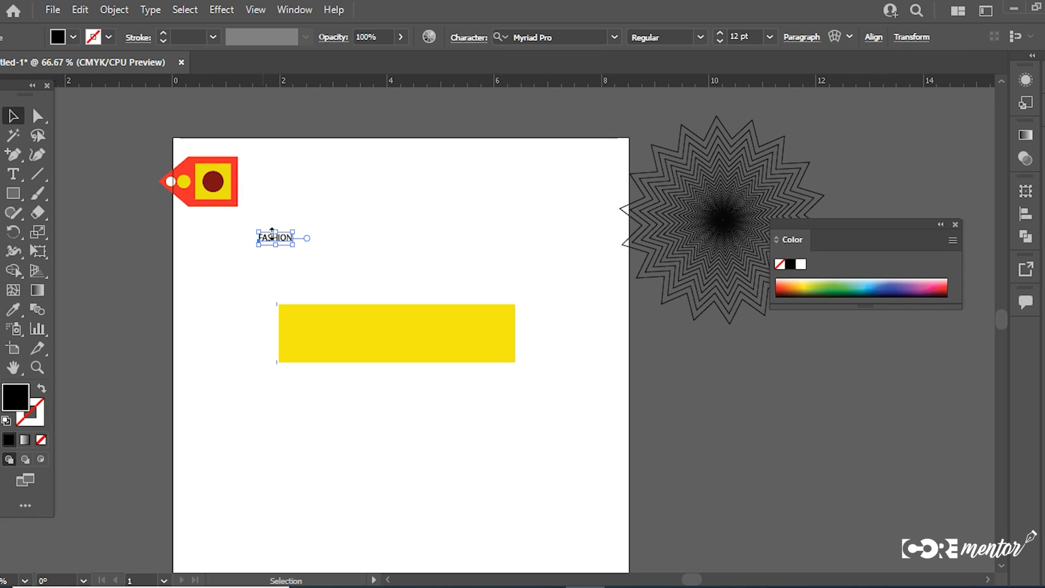
Step: Enlarge the FASHION text to about 63 pt, place it over the yellow rectangle, and change it to a heavy condensed font
left_click_drag(294, 244, 446, 337)
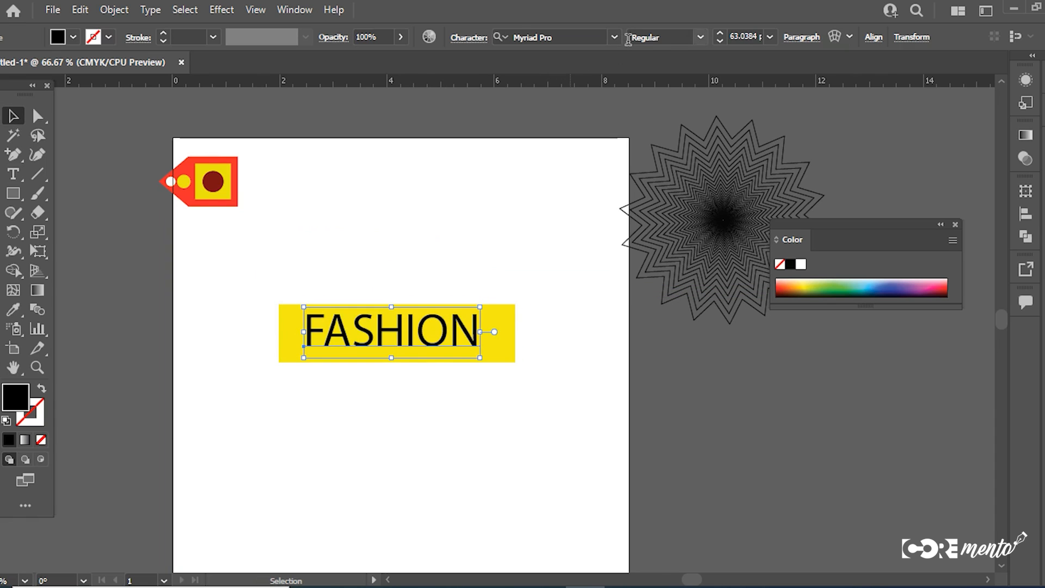
left_click(701, 37)
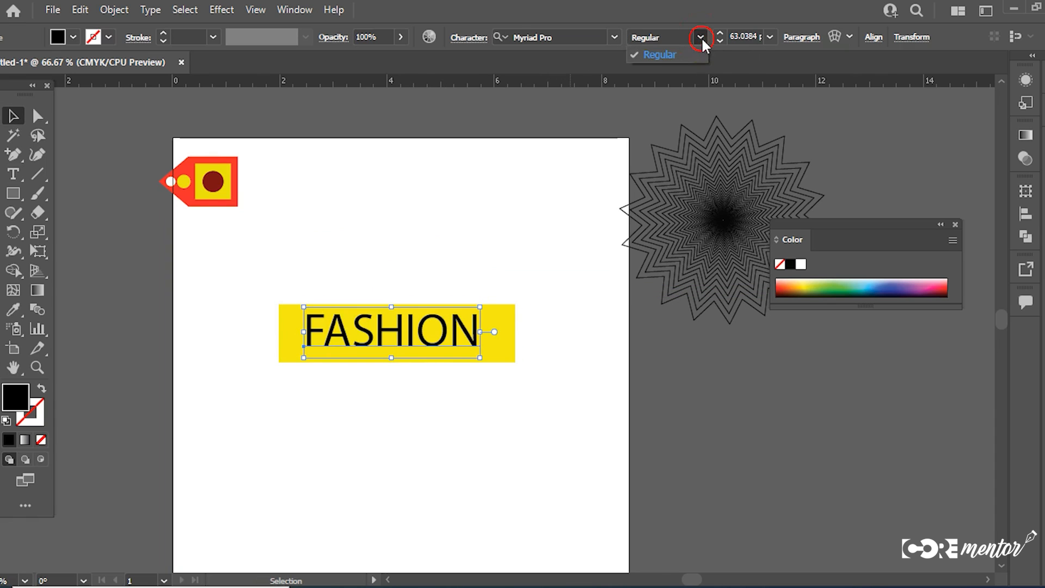
left_click(616, 39)
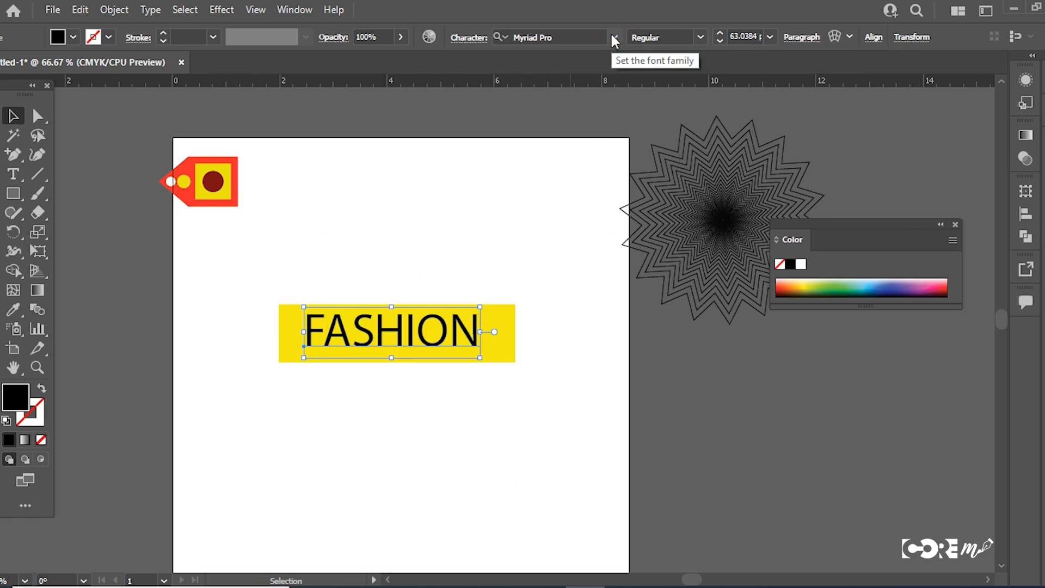
left_click(701, 37)
left_click(700, 37)
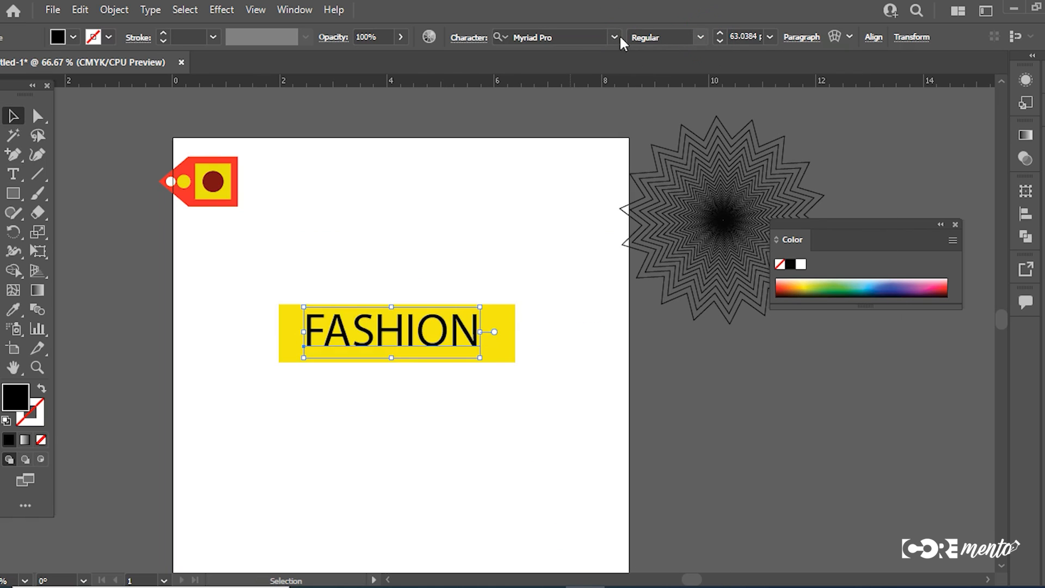
left_click(701, 37)
left_click(701, 37)
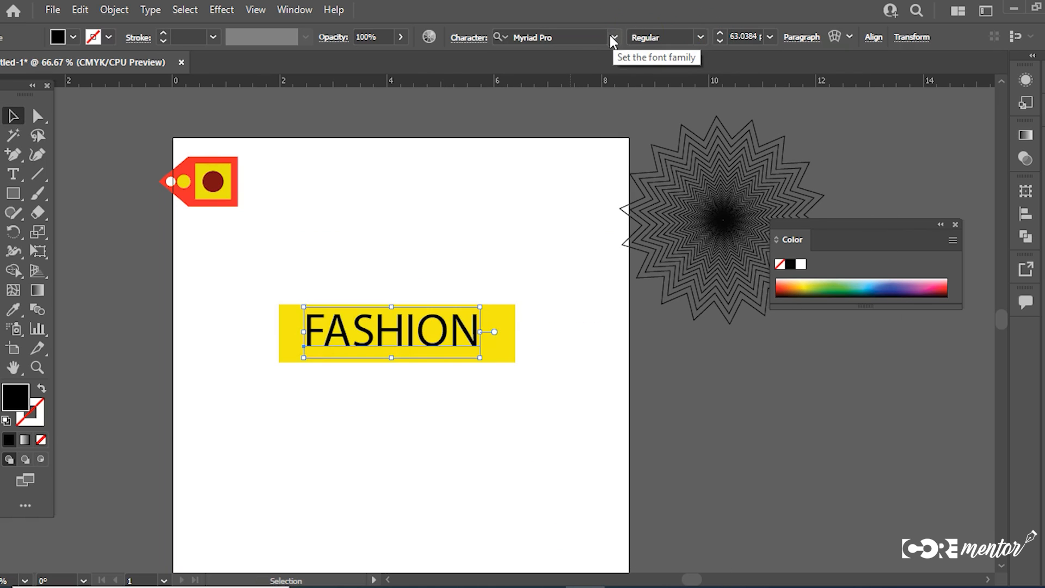
left_click(614, 37)
left_click(703, 167)
left_click_drag(461, 362, 484, 346)
left_click(490, 368)
left_click(555, 417)
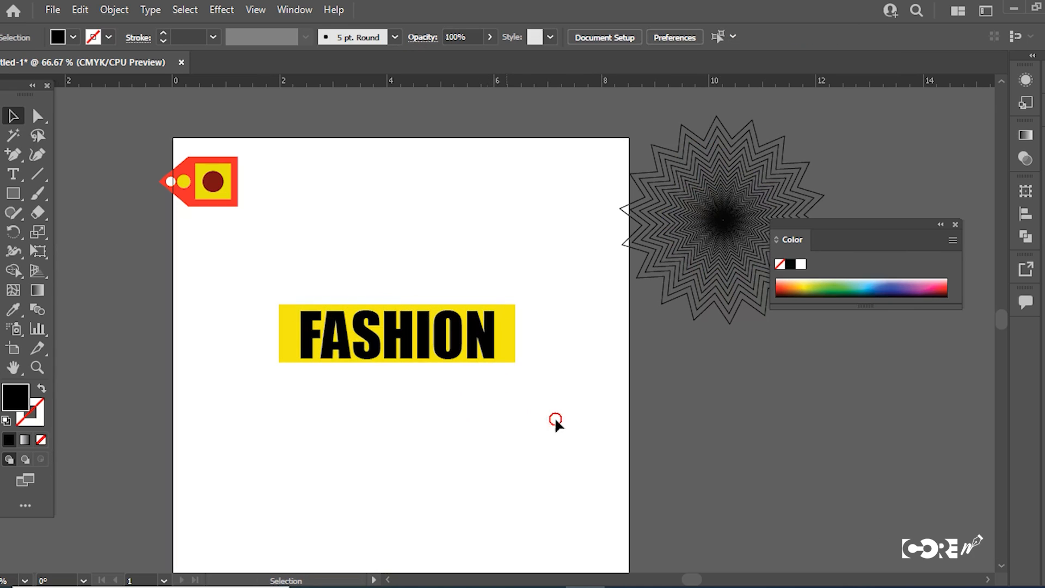
Step: Group the FASHION text with the yellow rectangle
left_click_drag(554, 417, 248, 256)
key("ctrl+g")
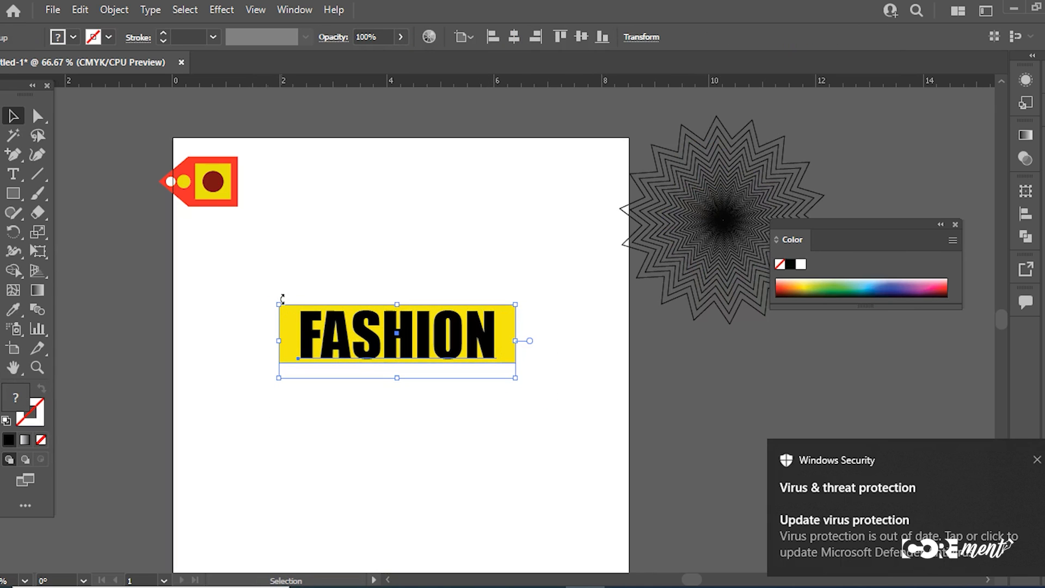
left_click(1036, 460)
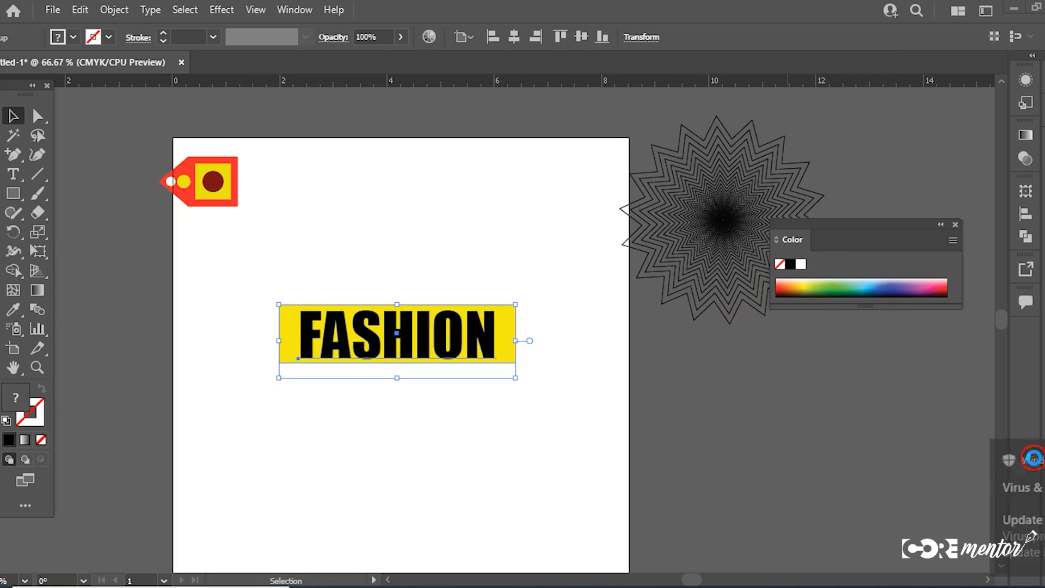
left_click_drag(534, 253, 361, 367)
Step: Preview horizontal shears of the FASHION group at angles including 328°, 315°, 20° and 36°
right_click(406, 332)
mouse_move(466, 240)
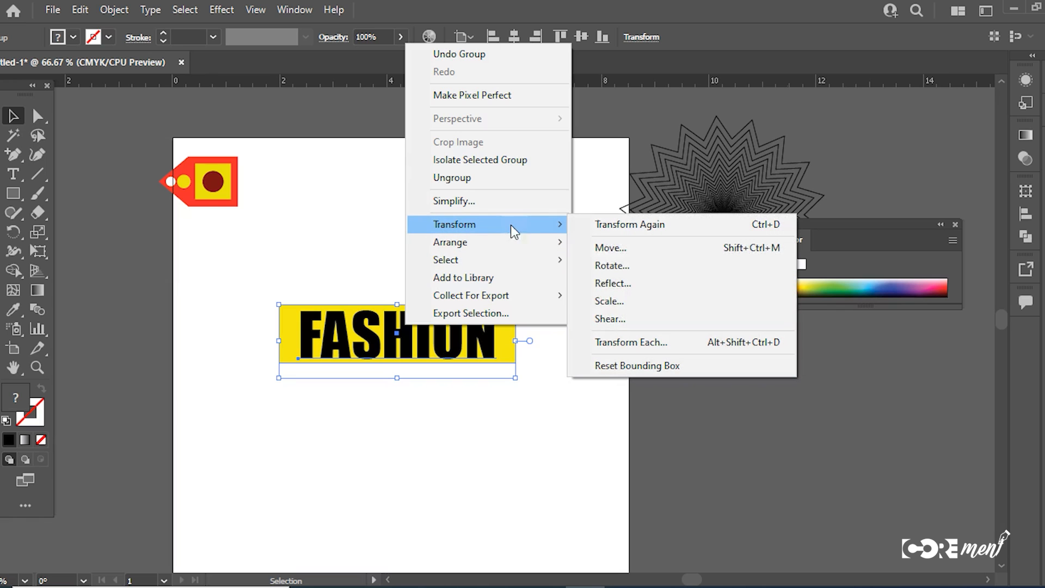
left_click(622, 319)
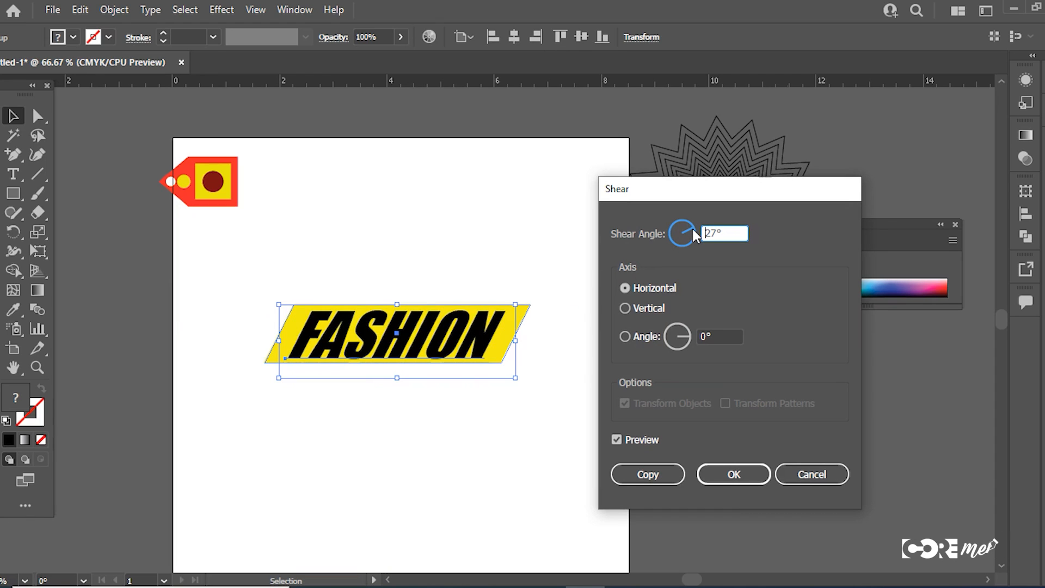
left_click(692, 228)
left_click_drag(693, 229, 691, 233)
left_click(691, 238)
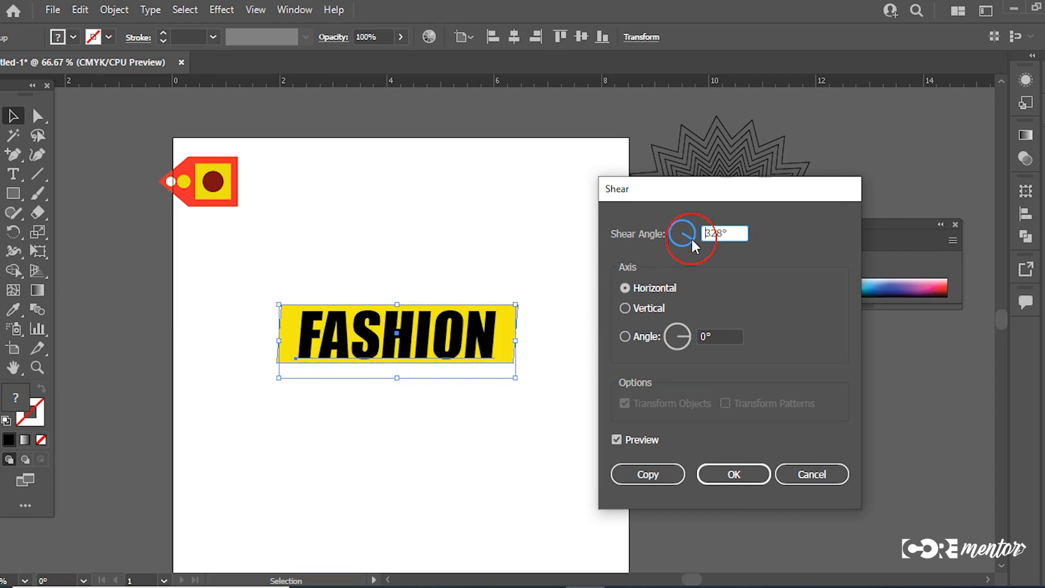
left_click(690, 238)
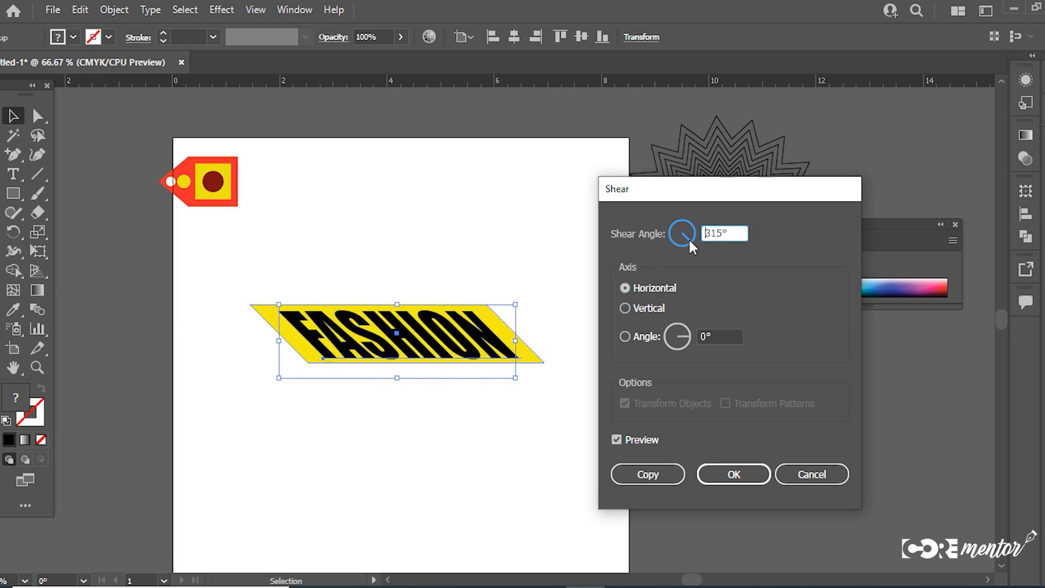
left_click_drag(688, 238, 691, 232)
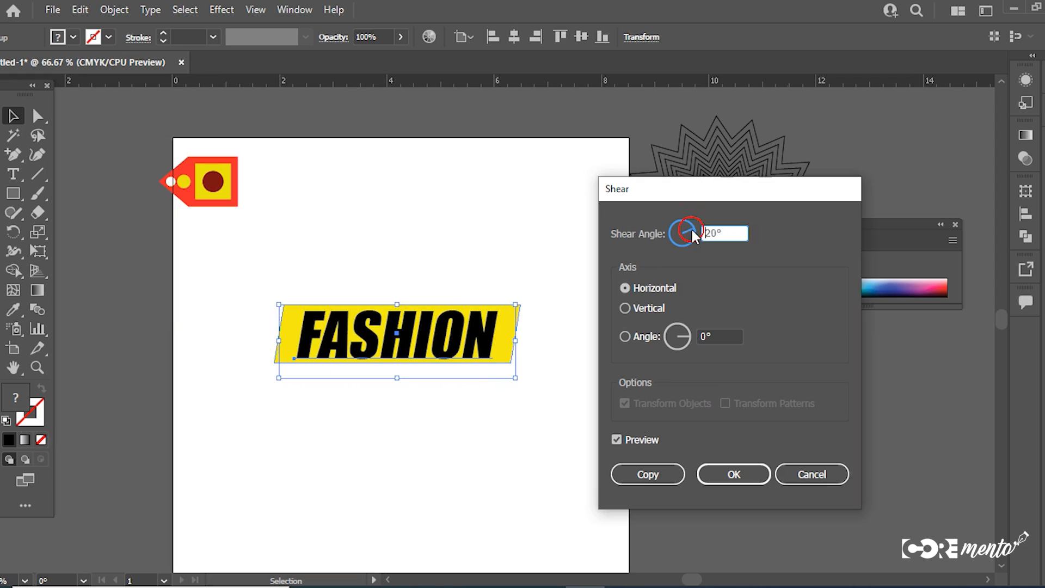
left_click(692, 231)
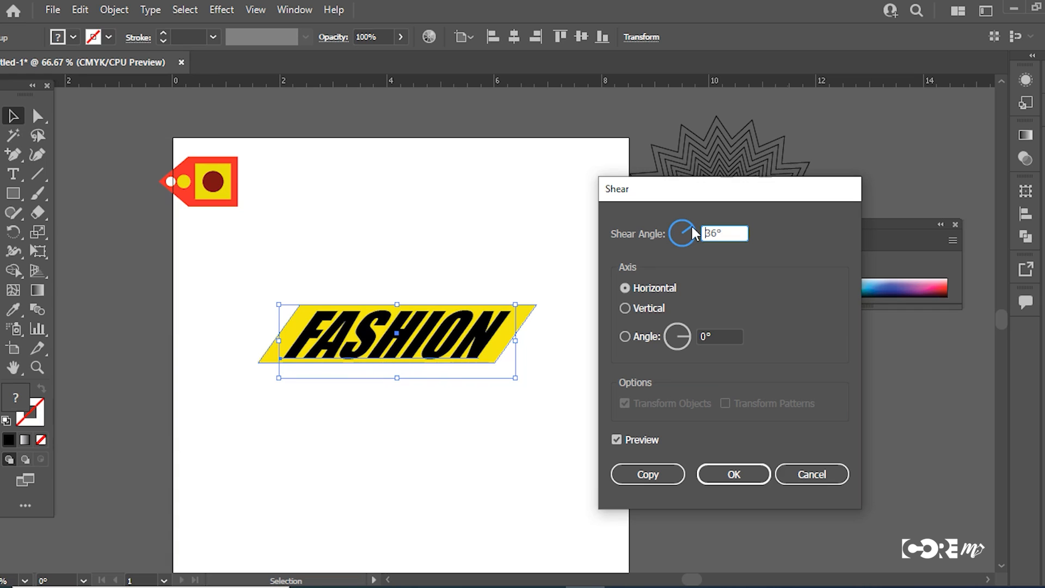
Step: Apply a horizontal shear that leans the FASHION group backward, and undo it
left_click(691, 225)
left_click_drag(690, 224, 691, 242)
left_click(731, 475)
left_click(519, 451)
left_click(453, 354)
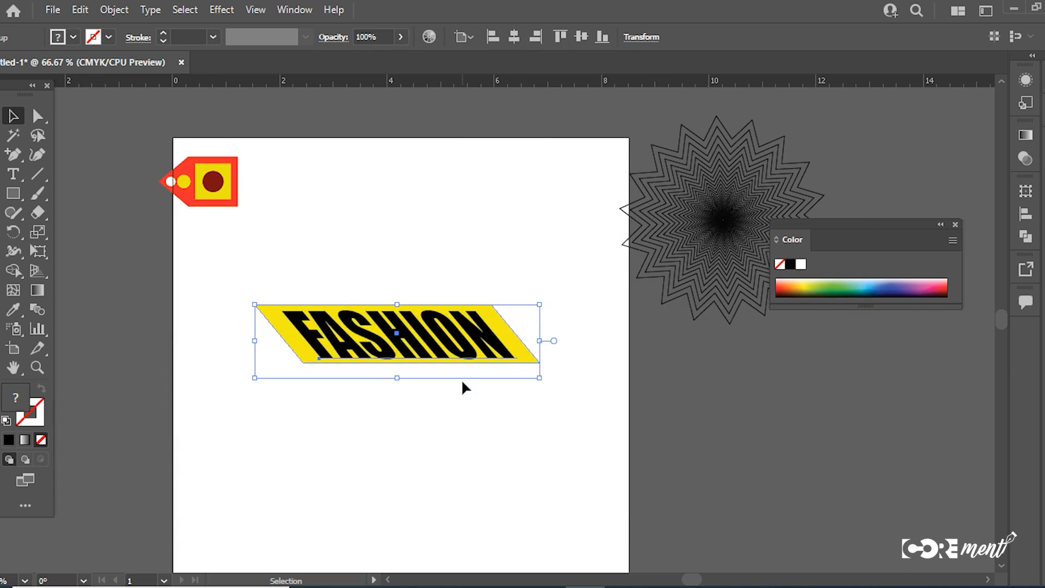
key("ctrl+z")
Step: Shear the FASHION group by 329° along the vertical axis
right_click(463, 332)
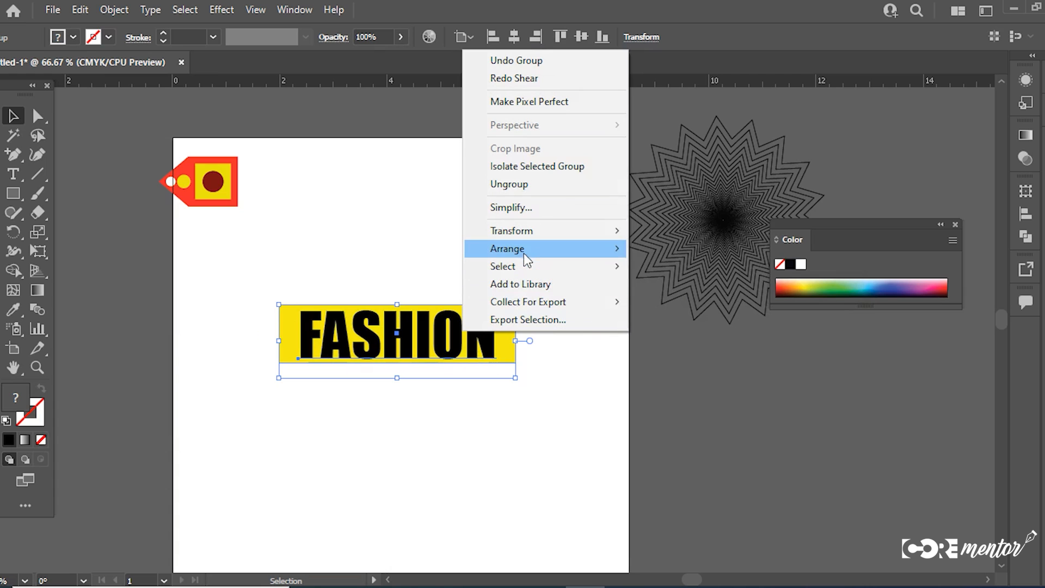
mouse_move(525, 230)
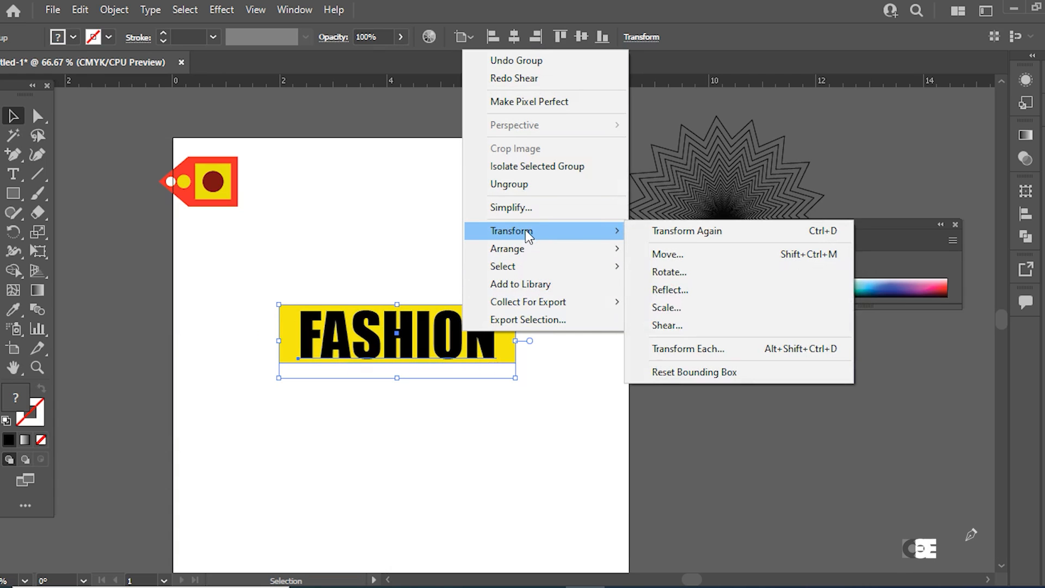
left_click(673, 325)
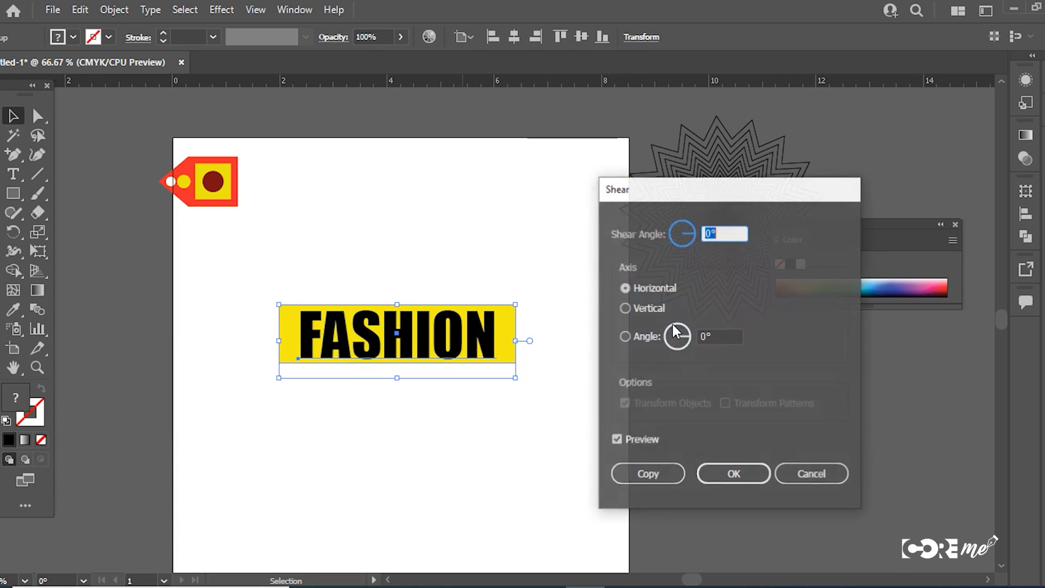
left_click(625, 307)
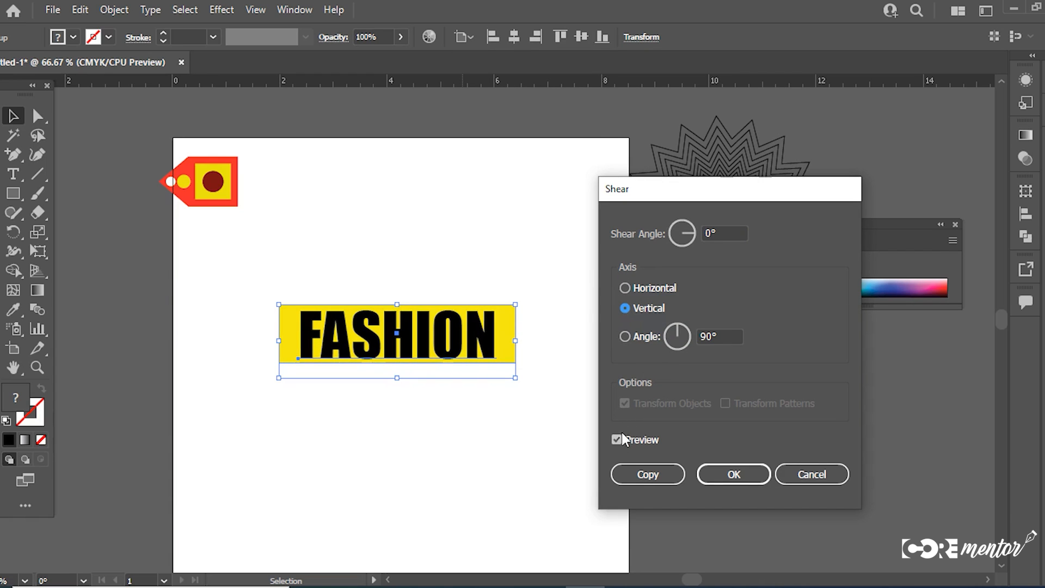
left_click_drag(681, 237, 690, 236)
left_click(690, 237)
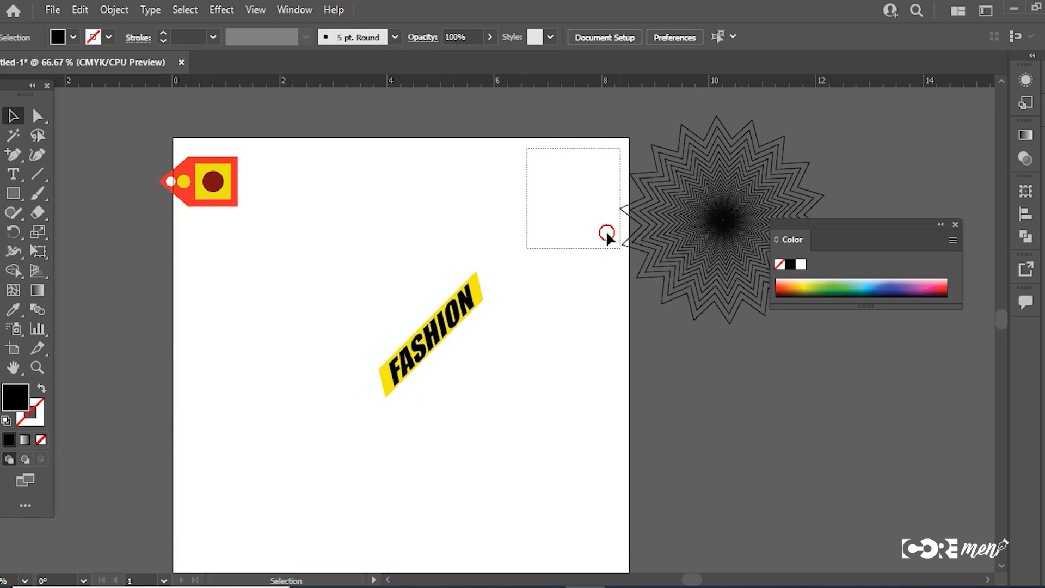
Step: Move the concentric star pattern so it straddles the artboard's right edge beside the FASHION banner
left_click(679, 318)
left_click_drag(703, 271, 616, 403)
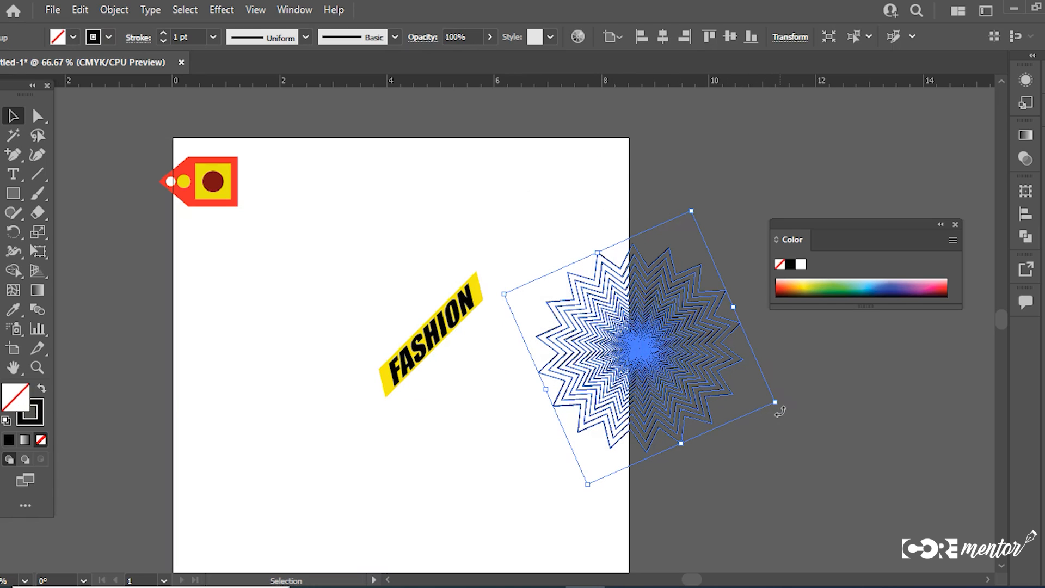